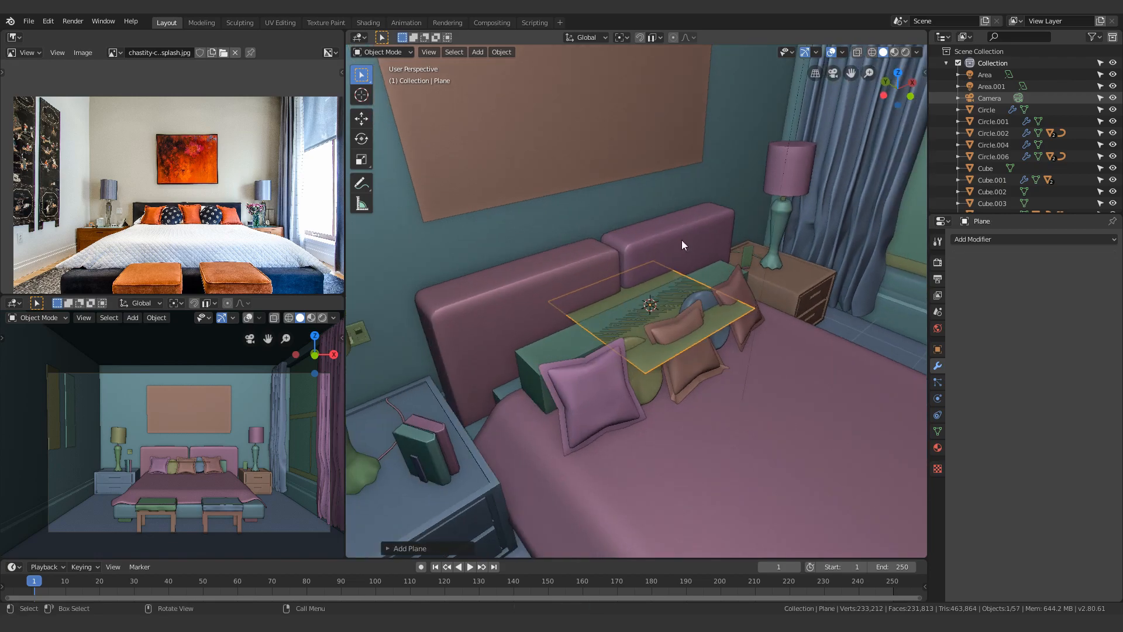
Step: Position the new plane above the bed pillows and stretch it along X and Y to cover the long block behind them
{"action": "left_click", "coordinate": [700, 396]}
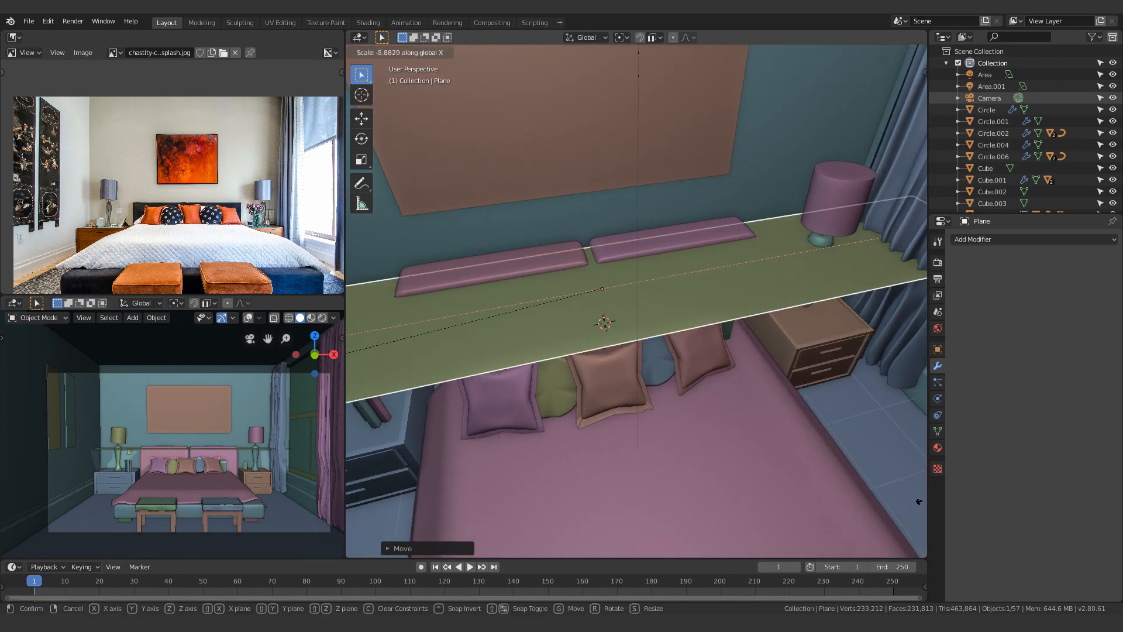
{"action": "left_click", "coordinate": [813, 325]}
{"action": "middle_click_drag", "start_coordinate": [813, 325], "coordinate": [748, 367]}
{"action": "key", "text": "s"}
{"action": "key", "text": "y"}
{"action": "key", "text": "y"}
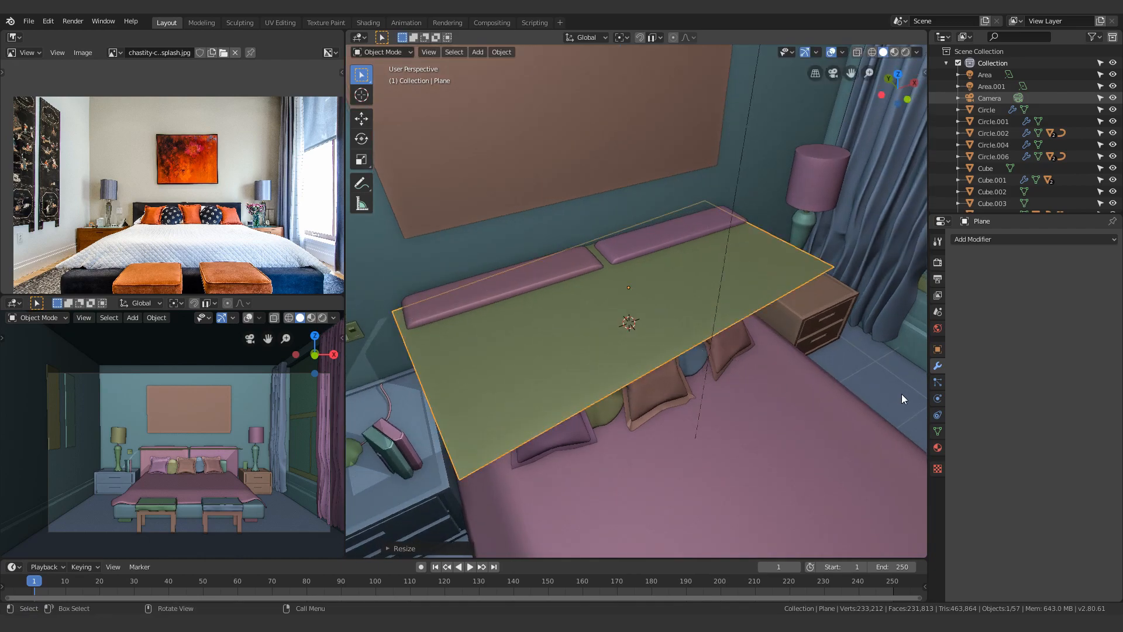
{"action": "middle_click_drag", "start_coordinate": [896, 392], "coordinate": [921, 304]}
Step: Set up the long block behind the pillows as a collision object and the plane above it as cloth, and test the simulation
{"action": "left_click", "coordinate": [994, 239]}
{"action": "middle_click_drag", "start_coordinate": [696, 303], "coordinate": [526, 282]}
{"action": "left_click", "coordinate": [562, 295]}
{"action": "left_click", "coordinate": [937, 417]}
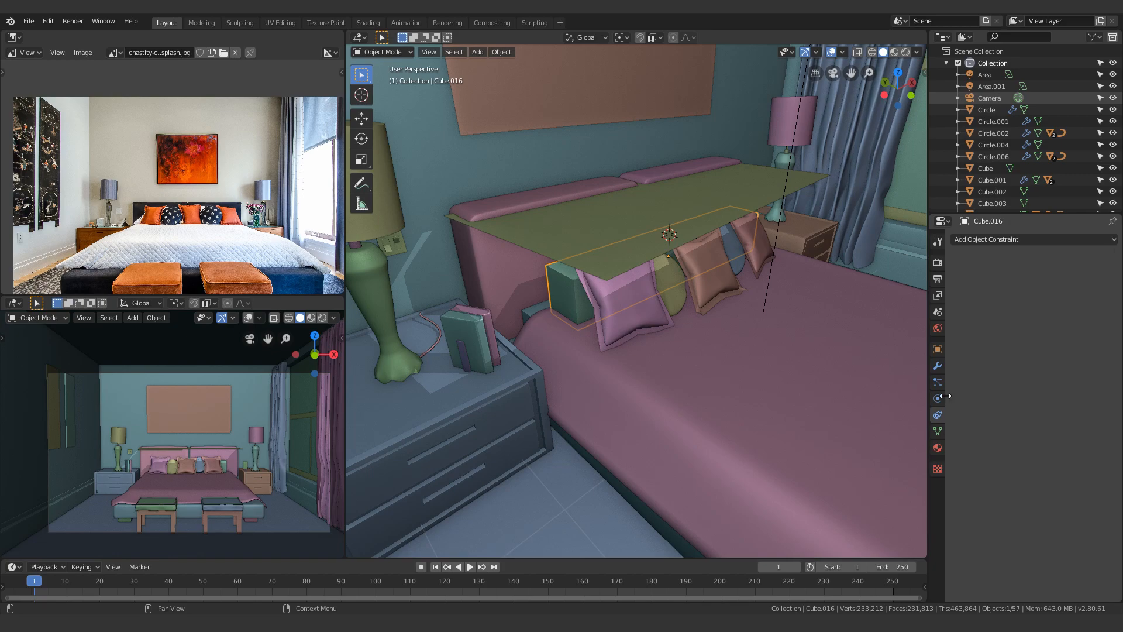
{"action": "left_click", "coordinate": [938, 398]}
{"action": "left_click", "coordinate": [588, 235]}
{"action": "left_click", "coordinate": [1010, 282]}
{"action": "middle_click_drag", "start_coordinate": [905, 366], "coordinate": [892, 379]}
{"action": "key", "text": "space"}
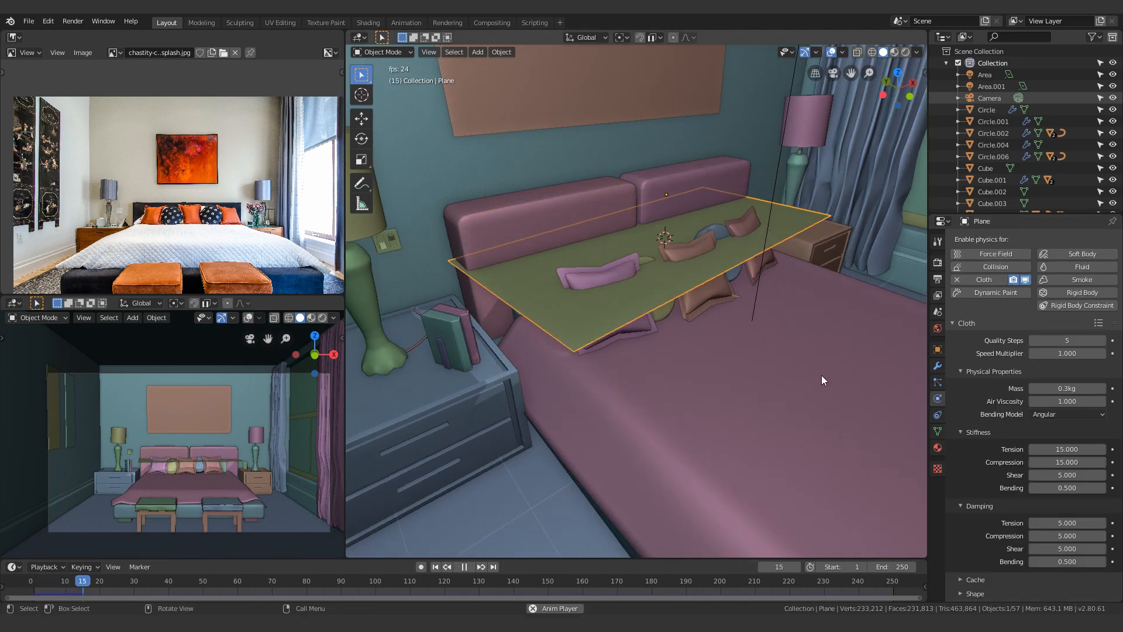
Step: Add a Simple Subdivision Surface with 5 viewport levels before the plane's Cloth modifier and rerun the simulation from the first frame
{"action": "left_click", "coordinate": [435, 567]}
{"action": "left_click", "coordinate": [937, 366]}
{"action": "left_click", "coordinate": [973, 239]}
{"action": "left_click", "coordinate": [899, 433]}
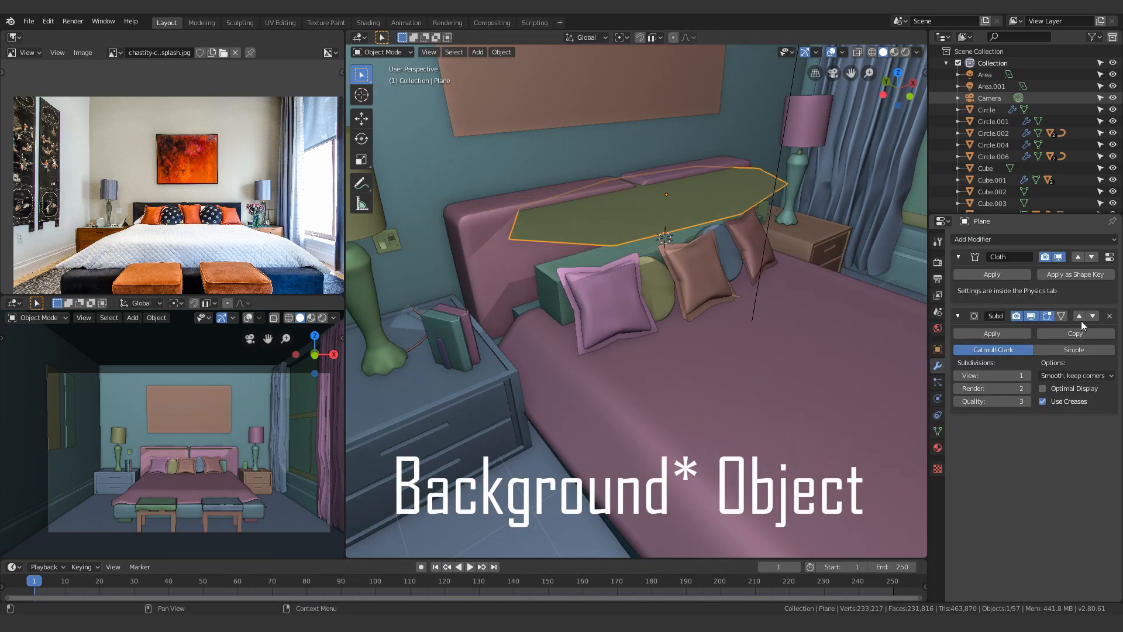
{"action": "left_click", "coordinate": [1058, 295]}
{"action": "key", "text": "space"}
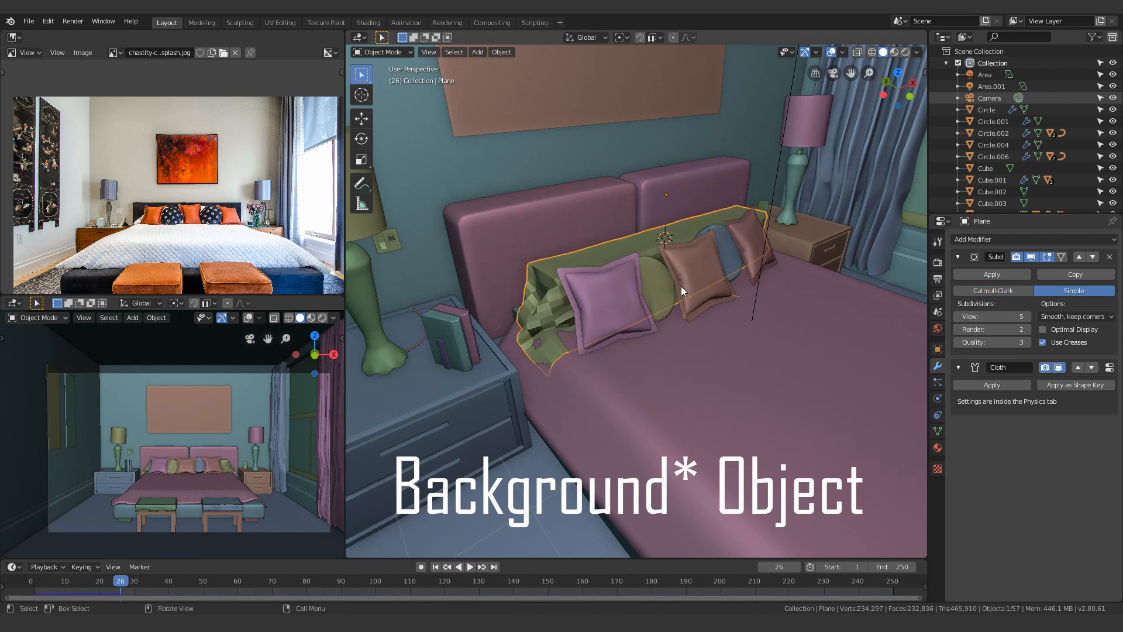
Step: Shade the draped cloth plane smooth
{"action": "middle_click_drag", "start_coordinate": [681, 286], "coordinate": [591, 387]}
{"action": "scroll", "coordinate": [591, 387], "scroll_direction": "up", "scroll_amount": 2}
{"action": "right_click", "coordinate": [571, 360]}
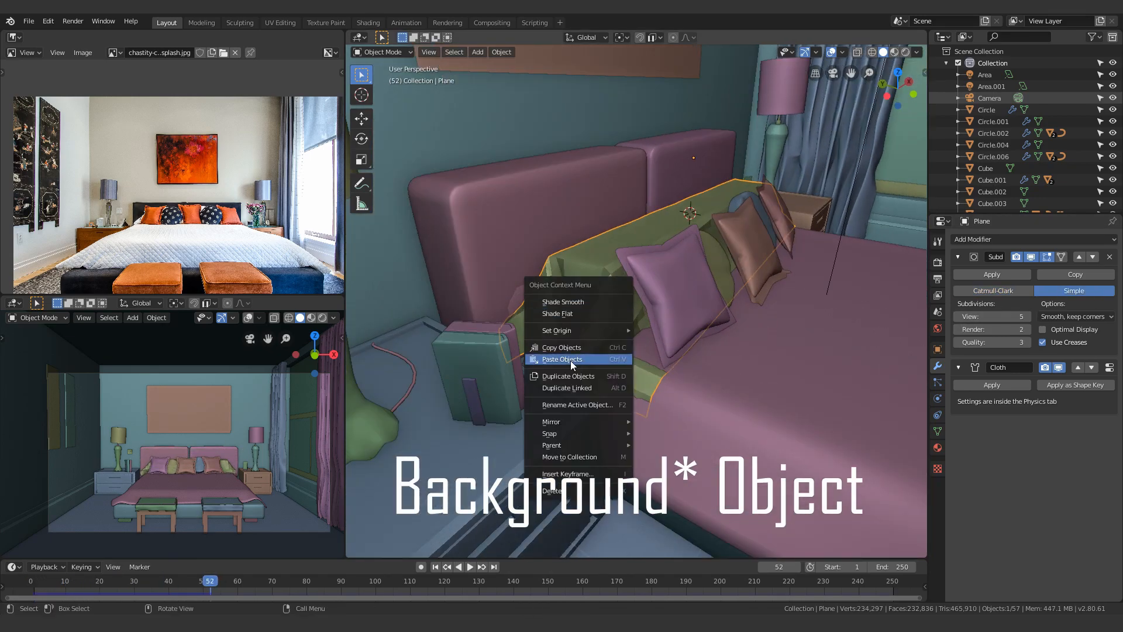
{"action": "left_click", "coordinate": [583, 314]}
{"action": "mouse_move", "coordinate": [582, 314]}
{"action": "middle_mouse_down"}
{"action": "mouse_move", "coordinate": [612, 325]}
{"action": "mouse_move", "coordinate": [651, 373]}
{"action": "mouse_move", "coordinate": [588, 342]}
{"action": "middle_mouse_up"}
Step: Shift the cloth plane along Z and replay the drape simulation from the first frame
{"action": "key", "text": "g"}
{"action": "key", "text": "z"}
{"action": "left_click", "coordinate": [633, 293]}
{"action": "scroll", "coordinate": [751, 346], "scroll_direction": "down", "scroll_amount": 4}
{"action": "left_click", "coordinate": [436, 565]}
{"action": "key", "text": "space"}
{"action": "key", "text": "space"}
Step: Examine how the draped cloth folds around the end of the block and meets the bed
{"action": "key", "text": "shift+space"}
{"action": "key", "text": "shift+space"}
{"action": "key", "text": "shift+space"}
{"action": "key", "text": "shift+space"}
{"action": "key", "text": "z"}
{"action": "left_click", "coordinate": [580, 213]}
{"action": "key", "text": "z"}
{"action": "mouse_move", "coordinate": [486, 251]}
{"action": "middle_mouse_down"}
{"action": "mouse_move", "coordinate": [542, 264]}
{"action": "mouse_move", "coordinate": [606, 307]}
{"action": "middle_mouse_up"}
{"action": "left_click", "coordinate": [649, 272]}
{"action": "scroll", "coordinate": [606, 306], "scroll_direction": "up", "scroll_amount": 5}
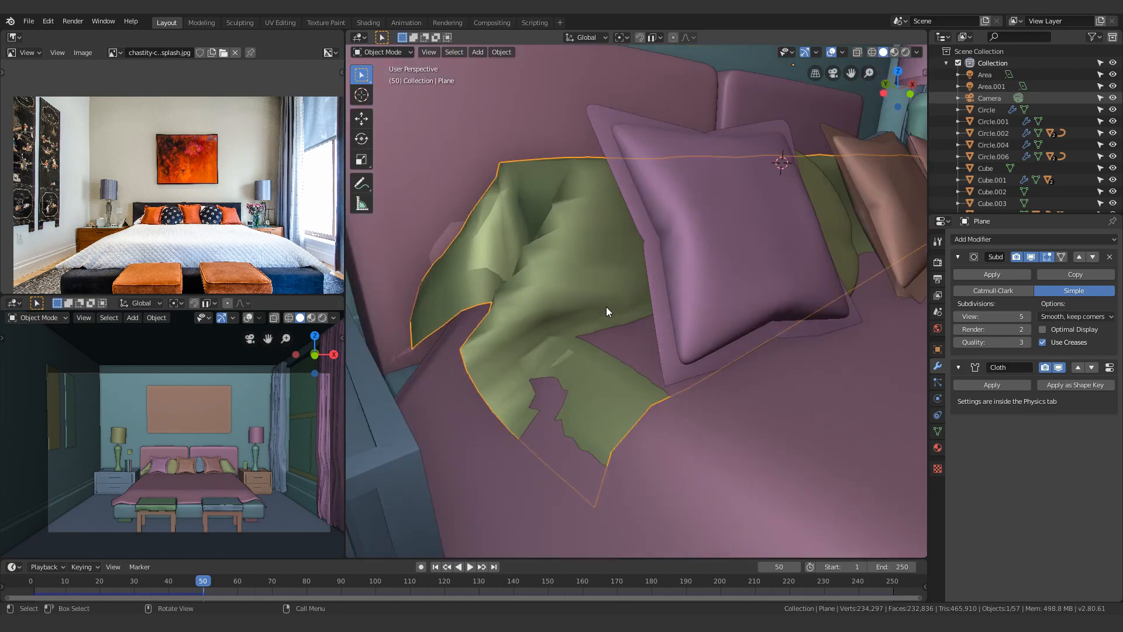
Step: Replay the drape simulation to frame 53 and apply the cloth plane's Subdivision Surface and Cloth modifiers
{"action": "left_click", "coordinate": [1006, 387]}
{"action": "key", "text": "space"}
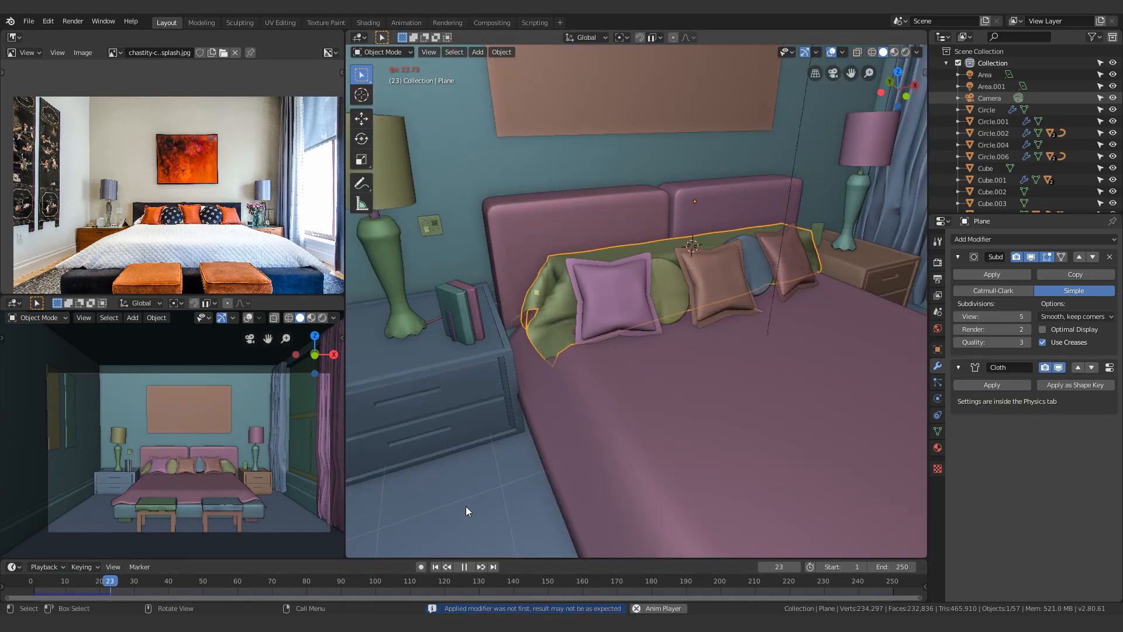
{"action": "key", "text": "space"}
{"action": "left_click", "coordinate": [991, 275]}
{"action": "left_click", "coordinate": [991, 274]}
Step: Raise the draped cloth about 0.008 m along Z above the bed surface
{"action": "middle_click_drag", "start_coordinate": [515, 345], "coordinate": [689, 300]}
{"action": "scroll", "coordinate": [690, 300], "scroll_direction": "up", "scroll_amount": 3}
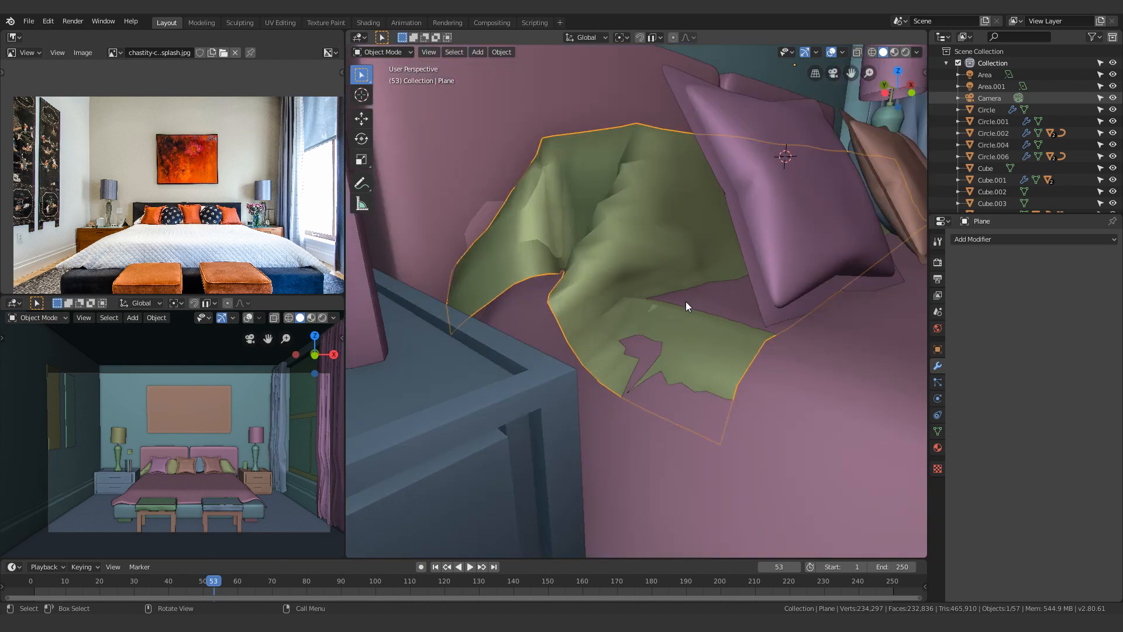
{"action": "key", "text": "g"}
{"action": "key", "text": "z"}
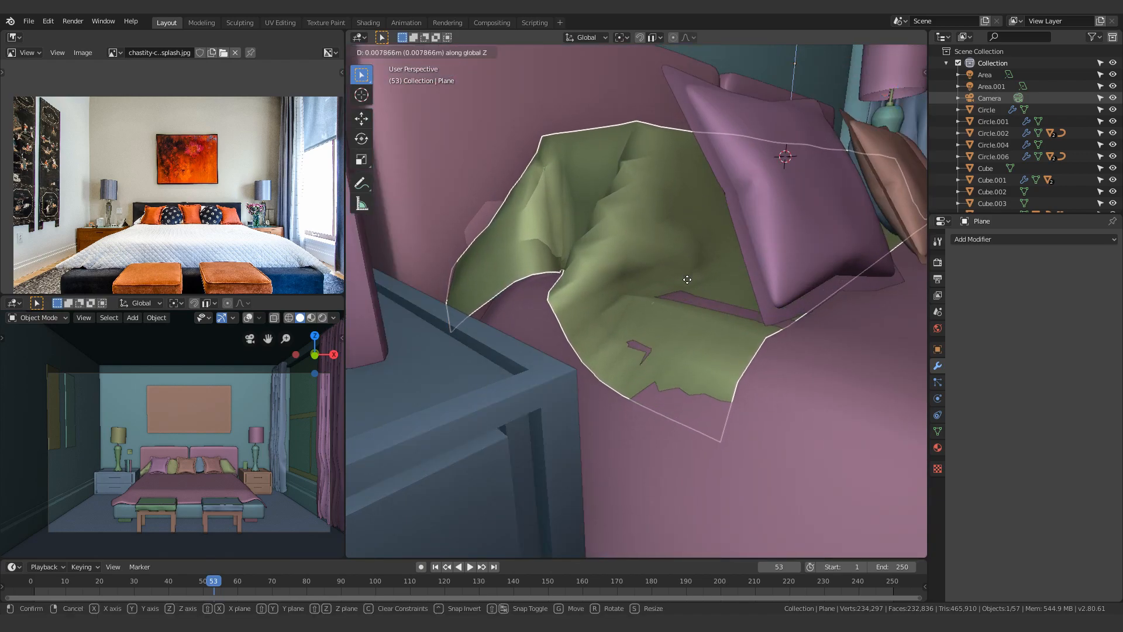
Step: Select the edge loops along the cloth's border that sink into the bed and delete them
{"action": "key", "text": "Tab"}
{"action": "middle_click_drag", "start_coordinate": [687, 279], "coordinate": [787, 367]}
{"action": "key", "text": "alt+a"}
{"action": "left_click", "coordinate": [744, 370], "text": "alt"}
{"action": "left_click", "coordinate": [692, 349], "text": "alt+shift"}
{"action": "left_click", "coordinate": [669, 343], "text": "alt+shift"}
{"action": "key", "text": "x"}
{"action": "left_click", "coordinate": [652, 368]}
{"action": "key", "text": "Tab"}
Step: Adjust the trimmed cloth's height along Z so that its edge rests on the bed
{"action": "middle_click_drag", "start_coordinate": [652, 368], "coordinate": [627, 375]}
{"action": "key", "text": "g"}
{"action": "key", "text": "z"}
{"action": "left_click", "coordinate": [679, 300]}
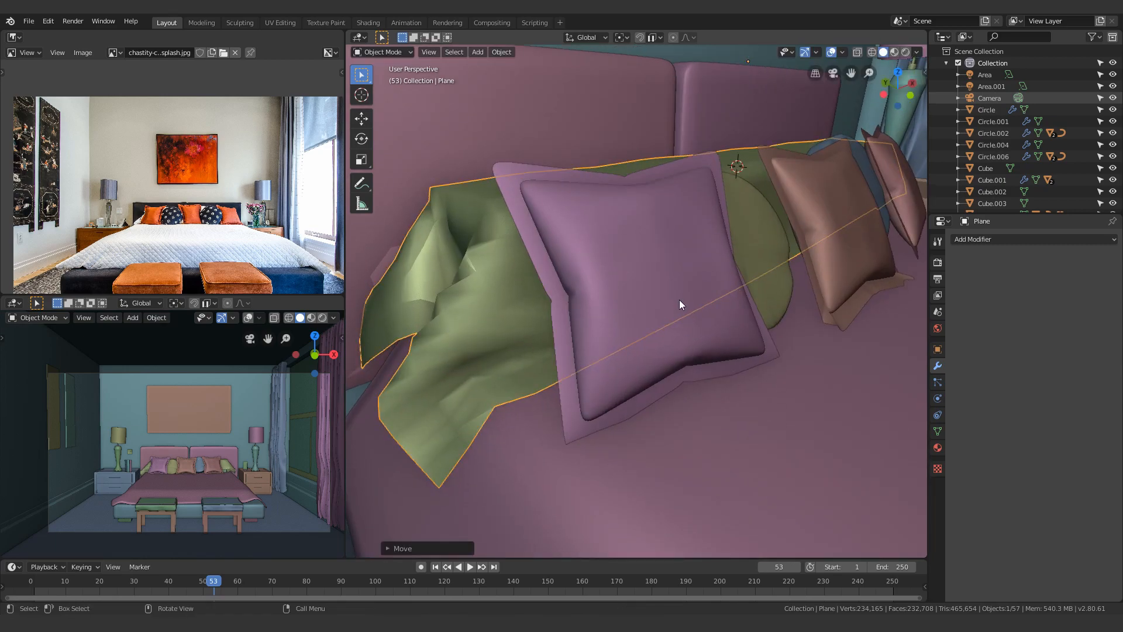
Step: Add a Catmull-Clark Subdivision Surface modifier with 2 viewport levels to the cloth
{"action": "middle_click_drag", "start_coordinate": [679, 303], "coordinate": [627, 332]}
{"action": "scroll", "coordinate": [886, 314], "scroll_direction": "up", "scroll_amount": 2}
{"action": "key", "text": "ctrl+1"}
{"action": "middle_click_drag", "start_coordinate": [925, 369], "coordinate": [925, 352]}
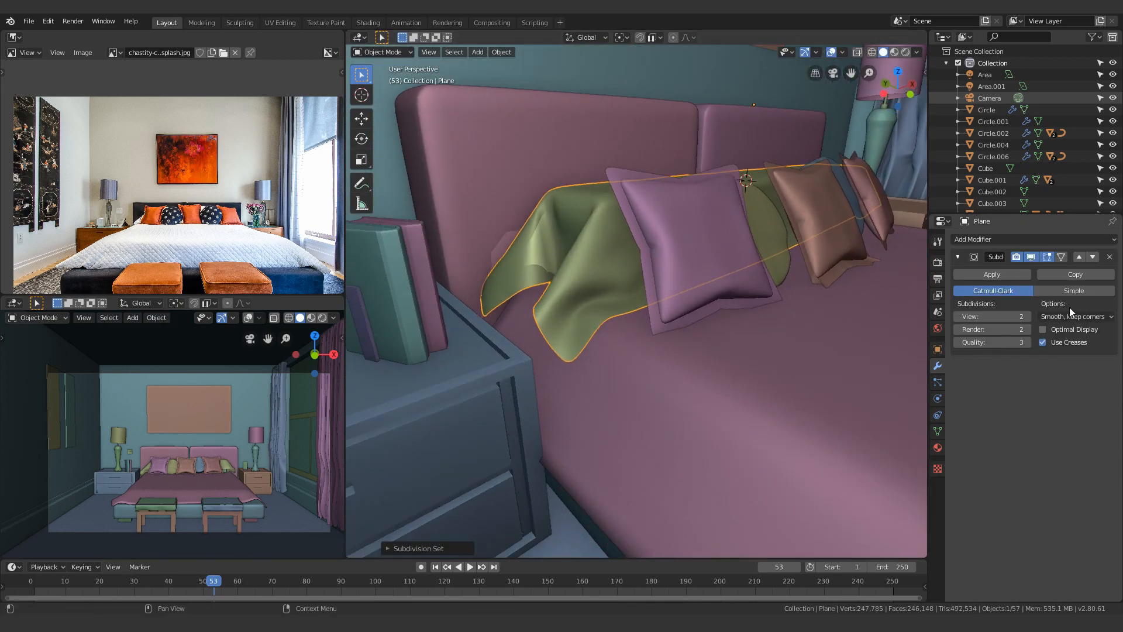
{"action": "left_click", "coordinate": [1024, 294]}
{"action": "scroll", "coordinate": [605, 309], "scroll_direction": "up", "scroll_amount": 5}
{"action": "scroll", "coordinate": [617, 327], "scroll_direction": "down", "scroll_amount": 5}
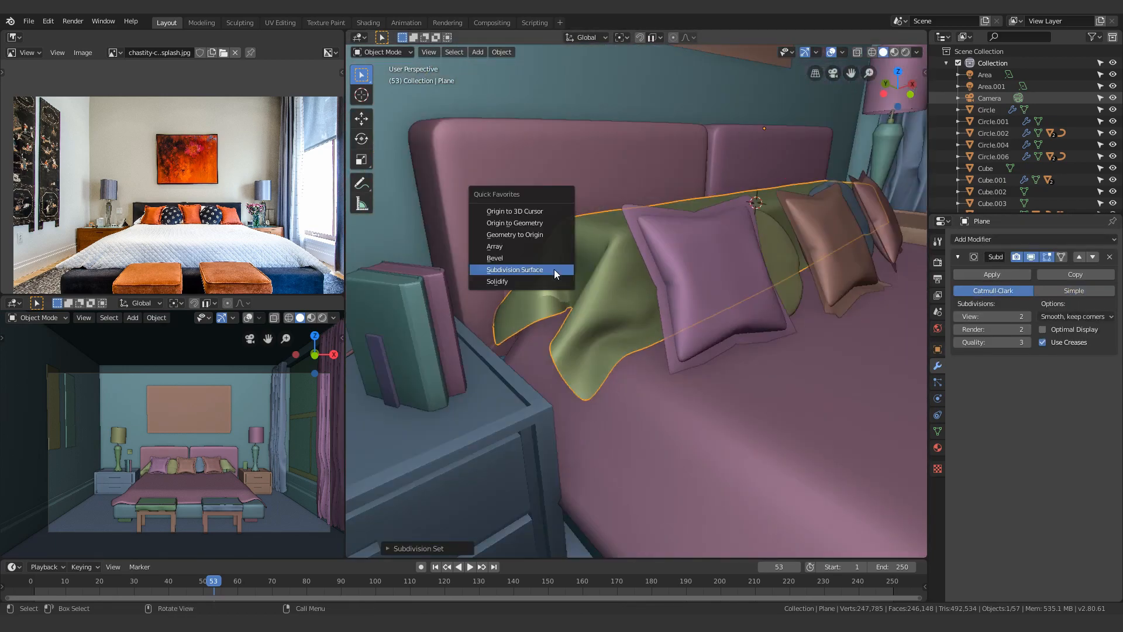
Step: Add a Solidify modifier to the cloth and enable Auto Smooth for its normals
{"action": "left_click", "coordinate": [517, 281]}
{"action": "scroll", "coordinate": [581, 289], "scroll_direction": "up", "scroll_amount": 5}
{"action": "left_click", "coordinate": [937, 430]}
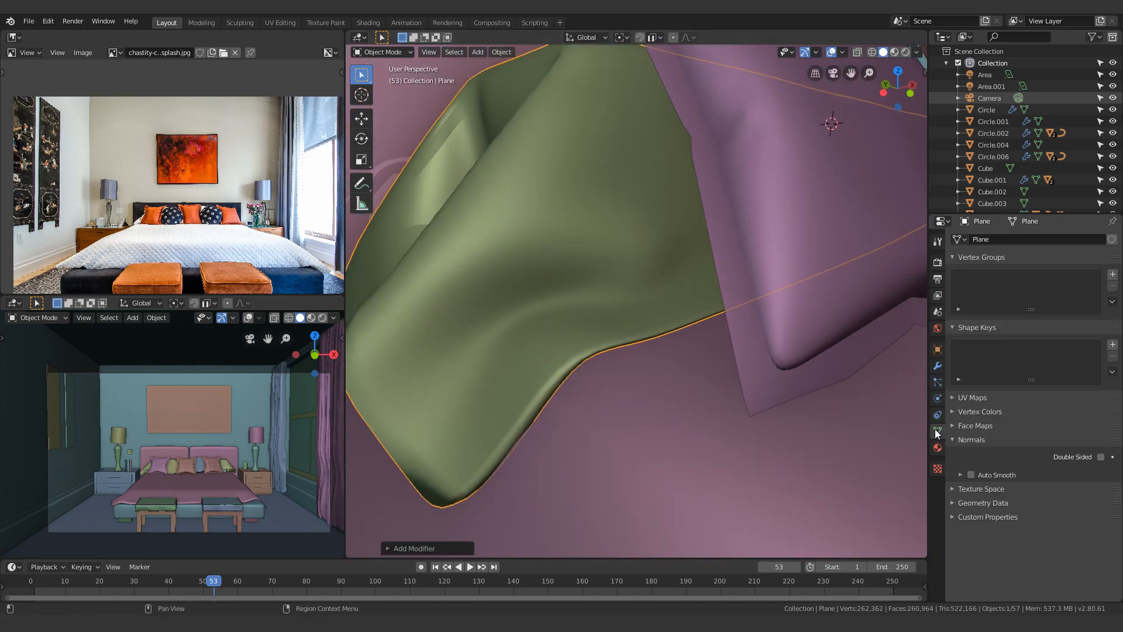
{"action": "left_click", "coordinate": [972, 475]}
{"action": "left_click", "coordinate": [960, 474]}
{"action": "scroll", "coordinate": [679, 375], "scroll_direction": "down", "scroll_amount": 8}
Step: Preview the finished cloth and pillows with materials and lighting through the camera
{"action": "middle_click_drag", "start_coordinate": [679, 375], "coordinate": [636, 370]}
{"action": "scroll", "coordinate": [585, 351], "scroll_direction": "up", "scroll_amount": 4}
{"action": "key", "text": "z"}
{"action": "mouse_move", "coordinate": [544, 336]}
{"action": "middle_mouse_down"}
{"action": "mouse_move", "coordinate": [579, 345]}
{"action": "mouse_move", "coordinate": [650, 334]}
{"action": "middle_mouse_up"}
{"action": "left_click", "coordinate": [579, 278]}
{"action": "scroll", "coordinate": [575, 369], "scroll_direction": "down", "scroll_amount": 4}
{"action": "key", "text": "KP_0"}
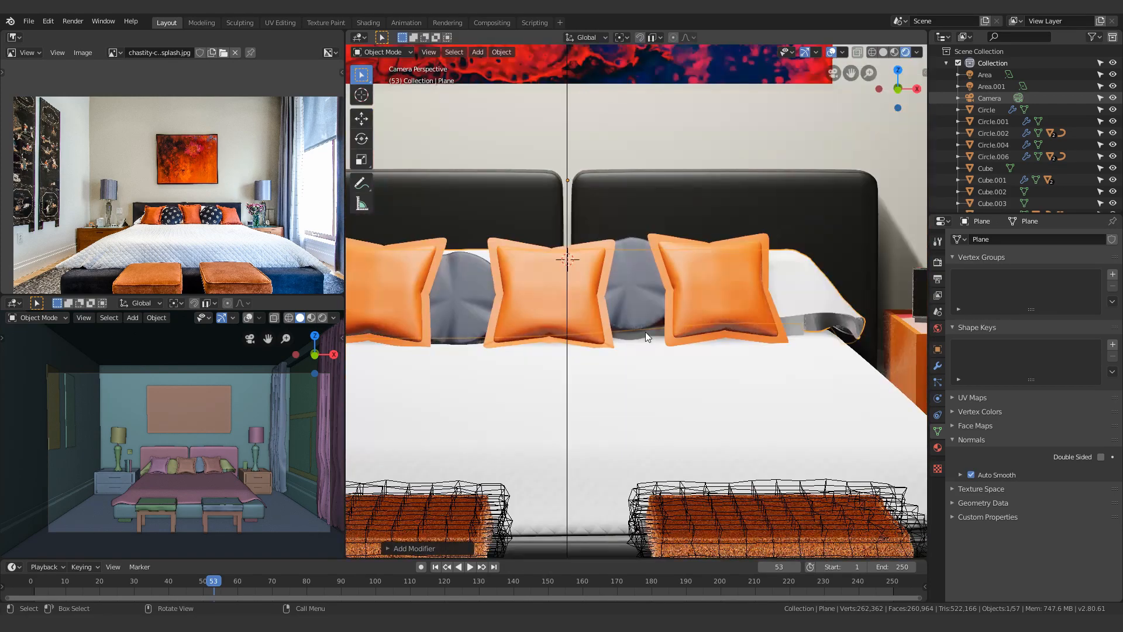
Step: Examine the bed, pillows and draped cloth from the side with materials shown
{"action": "scroll", "coordinate": [649, 335], "scroll_direction": "down", "scroll_amount": 5}
{"action": "left_click", "coordinate": [678, 307]}
{"action": "scroll", "coordinate": [674, 347], "scroll_direction": "up", "scroll_amount": 6}
{"action": "middle_click_drag", "start_coordinate": [729, 328], "coordinate": [611, 314], "text": "shift"}
{"action": "left_click", "coordinate": [675, 347]}
{"action": "scroll", "coordinate": [662, 367], "scroll_direction": "up", "scroll_amount": 5}
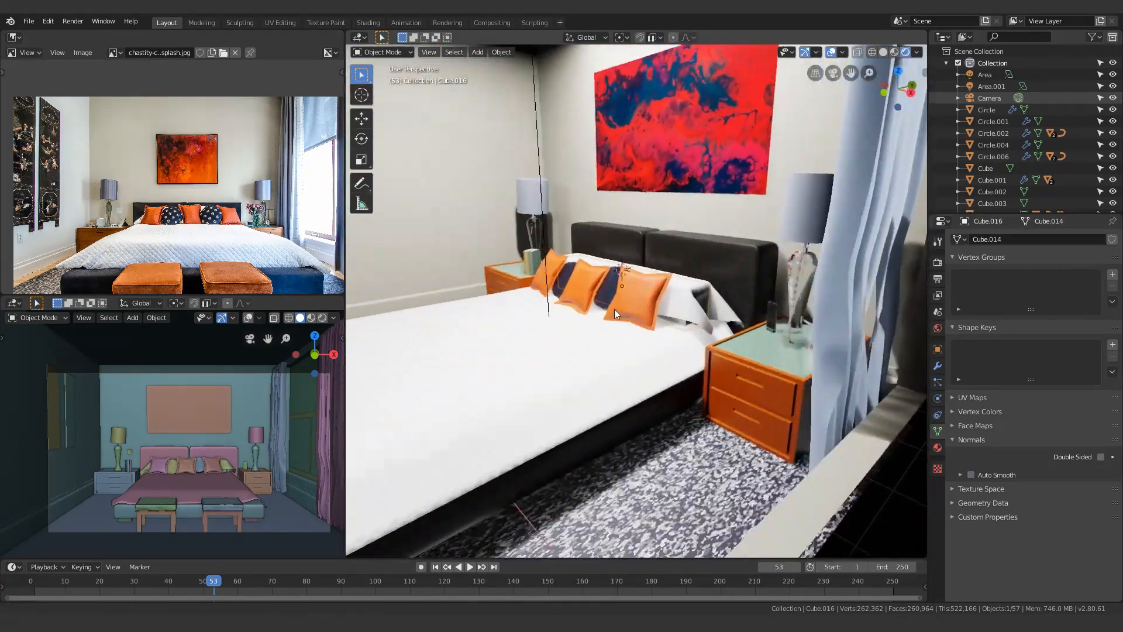
{"action": "scroll", "coordinate": [728, 304], "scroll_direction": "up", "scroll_amount": 6}
{"action": "scroll", "coordinate": [728, 300], "scroll_direction": "down", "scroll_amount": 6}
{"action": "left_click", "coordinate": [621, 351]}
{"action": "middle_click_drag", "start_coordinate": [619, 355], "coordinate": [517, 424]}
Step: Compare the whole textured bedroom with the reference photo
{"action": "key", "text": "r"}
{"action": "left_click", "coordinate": [661, 361]}
{"action": "scroll", "coordinate": [608, 294], "scroll_direction": "down", "scroll_amount": 4}
{"action": "scroll", "coordinate": [517, 423], "scroll_direction": "down", "scroll_amount": 3}
{"action": "scroll", "coordinate": [517, 423], "scroll_direction": "down", "scroll_amount": 3}
{"action": "left_click", "coordinate": [697, 356]}
{"action": "scroll", "coordinate": [697, 355], "scroll_direction": "up", "scroll_amount": 4}
{"action": "middle_click_drag", "start_coordinate": [697, 356], "coordinate": [684, 313]}
{"action": "scroll", "coordinate": [547, 299], "scroll_direction": "down", "scroll_amount": 5}
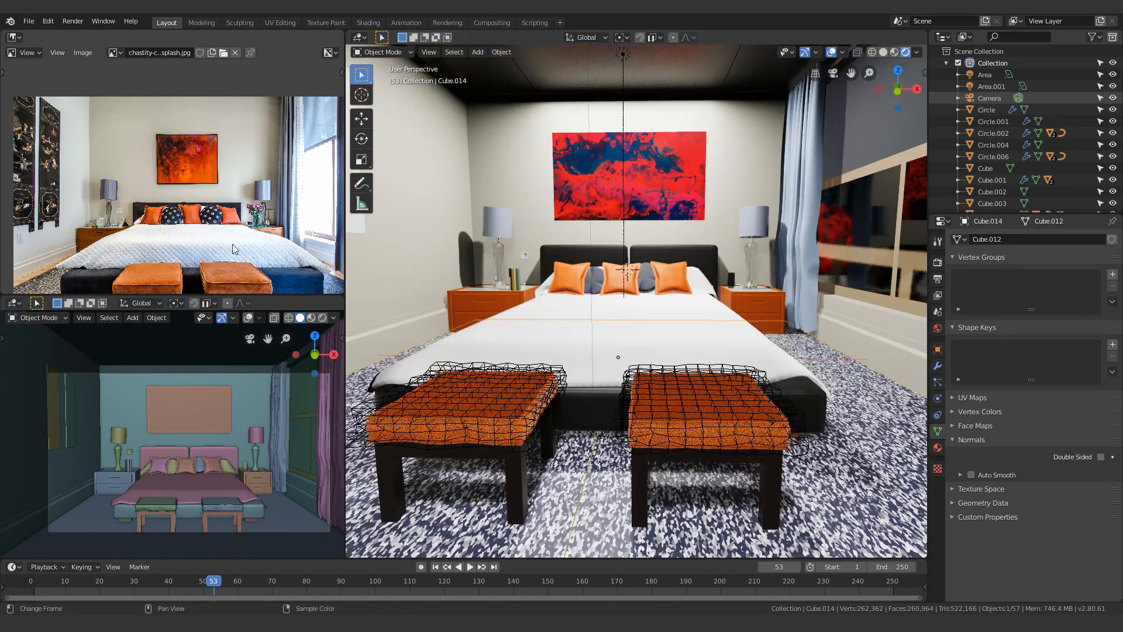
{"action": "scroll", "coordinate": [709, 291], "scroll_direction": "up", "scroll_amount": 4}
{"action": "scroll", "coordinate": [734, 409], "scroll_direction": "down", "scroll_amount": 6}
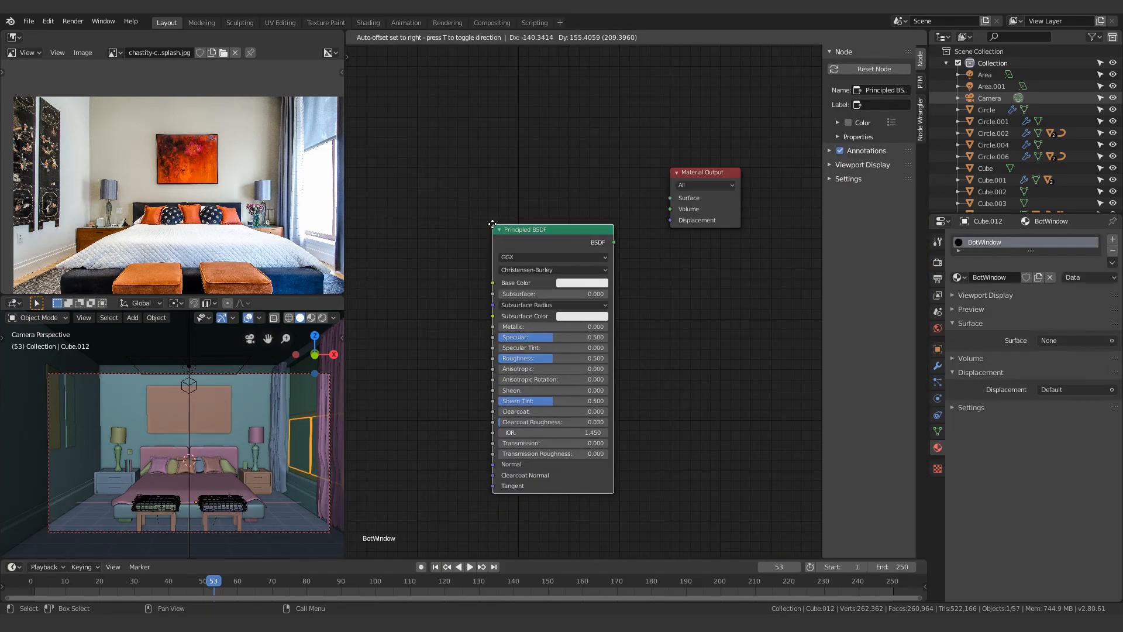
{"action": "left_click", "coordinate": [505, 178]}
{"action": "scroll", "coordinate": [653, 198], "scroll_direction": "up", "scroll_amount": 4}
{"action": "key", "text": "x"}
{"action": "middle_click_drag", "start_coordinate": [620, 247], "coordinate": [564, 312]}
Step: Show the camera preview rendered without overlays and connect a new Emission shader to the BotWindow material's Surface output
{"action": "left_click", "coordinate": [322, 318]}
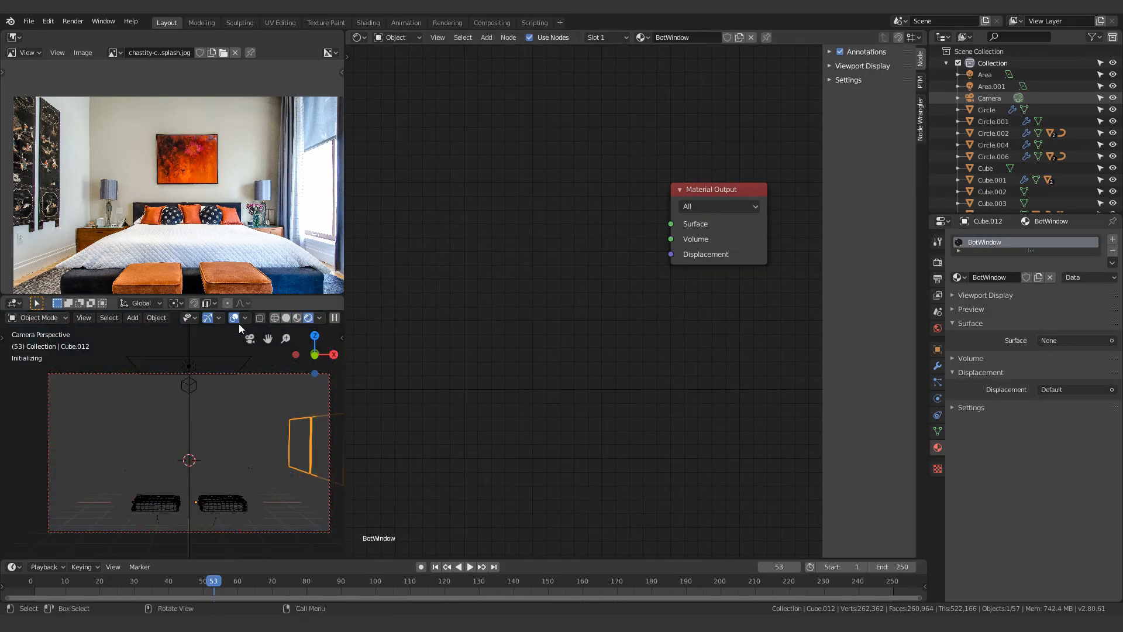
{"action": "left_click", "coordinate": [234, 317]}
{"action": "key", "text": "shift+a"}
{"action": "type", "text": "emi"}
{"action": "key", "text": "Return"}
{"action": "left_click", "coordinate": [472, 247]}
{"action": "left_click_drag", "start_coordinate": [567, 271], "coordinate": [671, 224]}
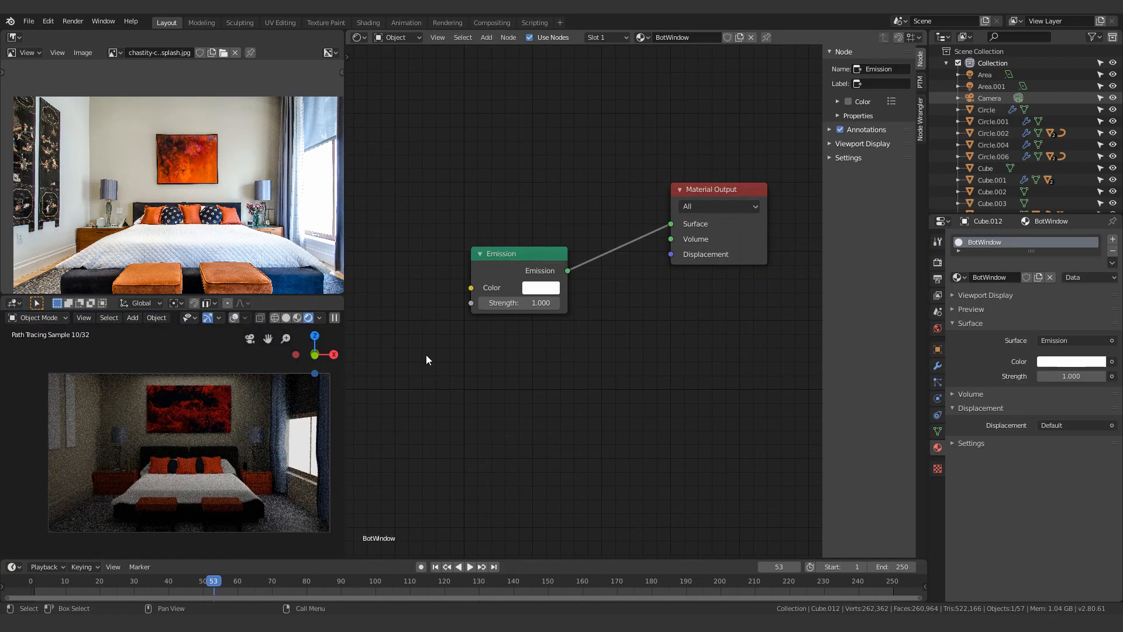
{"action": "left_click", "coordinate": [562, 274]}
{"action": "scroll", "coordinate": [561, 275], "scroll_direction": "up", "scroll_amount": 2}
Step: Return the node editor area to the 3D viewport and display the room in solid shading
{"action": "key", "text": "Return"}
{"action": "key", "text": "shift+F3"}
{"action": "key", "text": "shift+F5"}
{"action": "scroll", "coordinate": [616, 164], "scroll_direction": "down", "scroll_amount": 4}
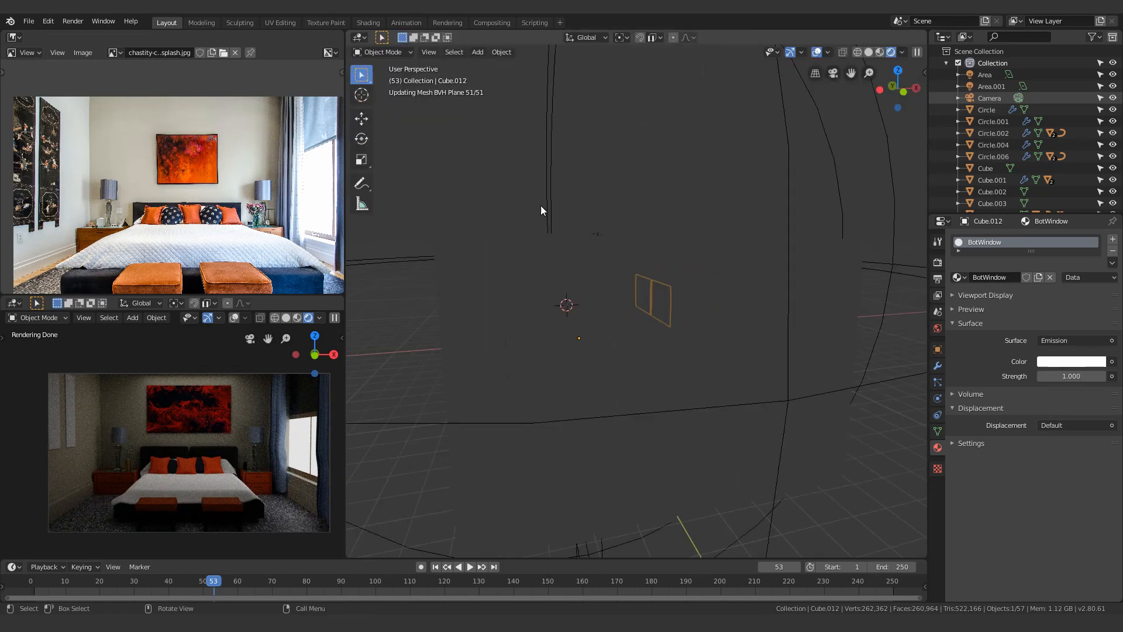
{"action": "middle_click_drag", "start_coordinate": [566, 221], "coordinate": [639, 230]}
{"action": "key", "text": "z"}
{"action": "left_click", "coordinate": [747, 244]}
Step: Select the ceiling area lights and increase their strength to brighten the room
{"action": "left_click", "coordinate": [613, 225]}
{"action": "mouse_move", "coordinate": [747, 245]}
{"action": "middle_mouse_down"}
{"action": "mouse_move", "coordinate": [620, 234]}
{"action": "mouse_move", "coordinate": [620, 275]}
{"action": "middle_mouse_up"}
{"action": "scroll", "coordinate": [613, 224], "scroll_direction": "down", "scroll_amount": 3}
{"action": "left_click", "coordinate": [621, 210], "text": "shift"}
{"action": "left_click", "coordinate": [620, 275]}
{"action": "scroll", "coordinate": [616, 266], "scroll_direction": "up", "scroll_amount": 5}
{"action": "left_click", "coordinate": [572, 179]}
{"action": "scroll", "coordinate": [597, 220], "scroll_direction": "down", "scroll_amount": 3}
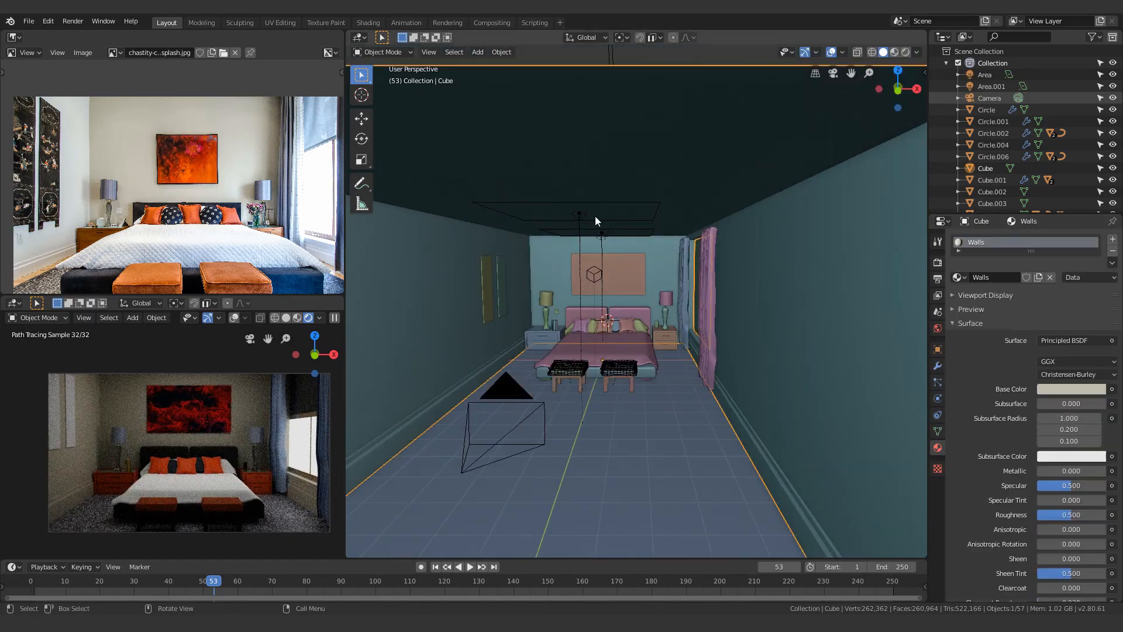
{"action": "key", "text": "Return"}
{"action": "scroll", "coordinate": [561, 187], "scroll_direction": "up", "scroll_amount": 3}
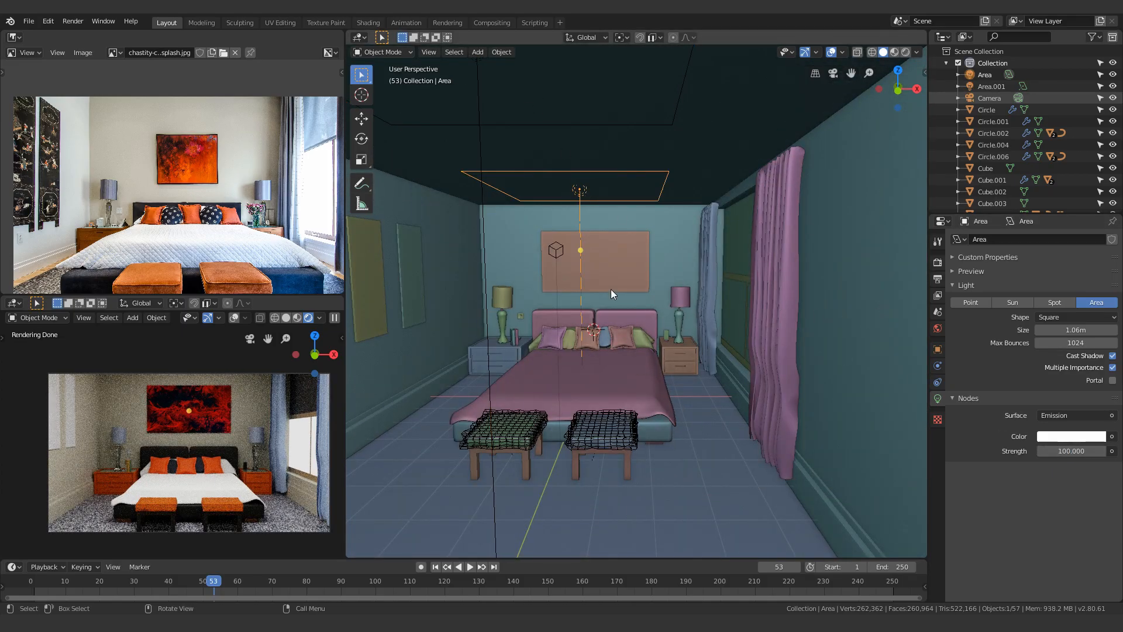
Step: Delete one of the two ceiling area lights and move the remaining one along Y
{"action": "key", "text": "Delete"}
{"action": "left_click", "coordinate": [568, 197]}
{"action": "key", "text": "g"}
{"action": "key", "text": "y"}
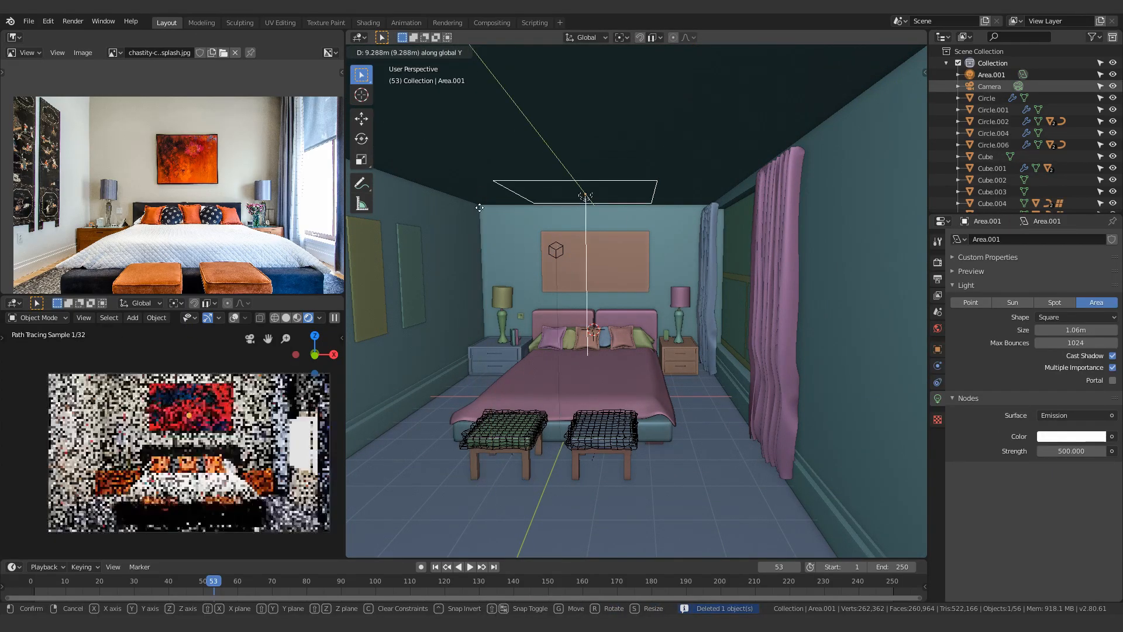
{"action": "left_click", "coordinate": [571, 212]}
{"action": "scroll", "coordinate": [561, 212], "scroll_direction": "down", "scroll_amount": 4}
Step: Enlarge the remaining ceiling area light and reposition it along Y above the room
{"action": "key", "text": "g"}
{"action": "key", "text": "y"}
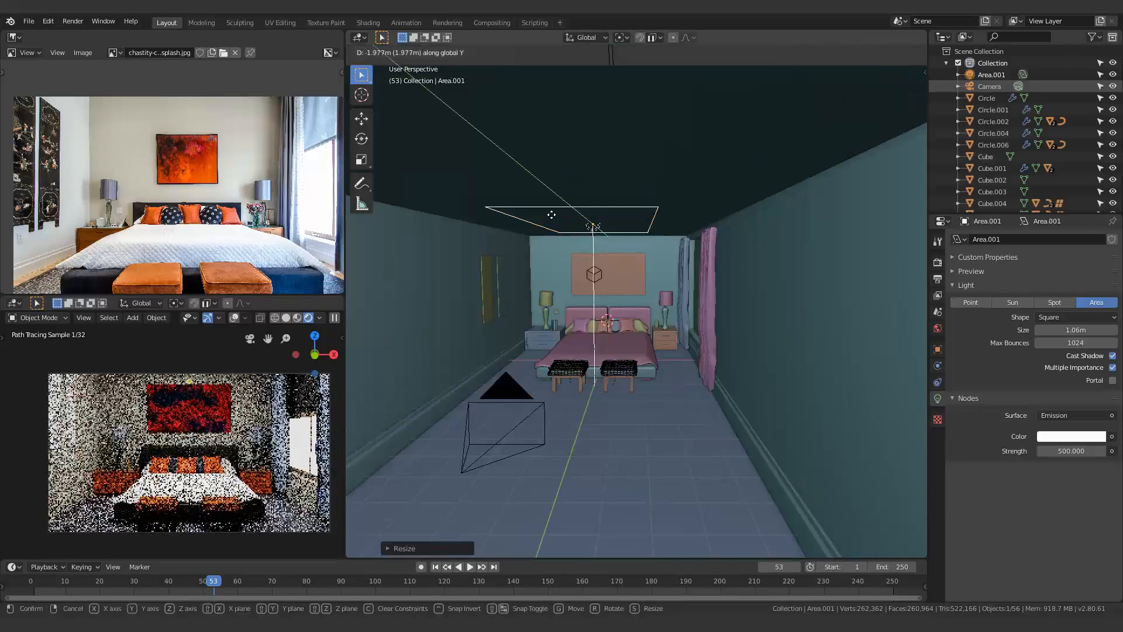
{"action": "left_click", "coordinate": [551, 234]}
{"action": "scroll", "coordinate": [552, 248], "scroll_direction": "up", "scroll_amount": 3}
{"action": "scroll", "coordinate": [552, 250], "scroll_direction": "down", "scroll_amount": 1}
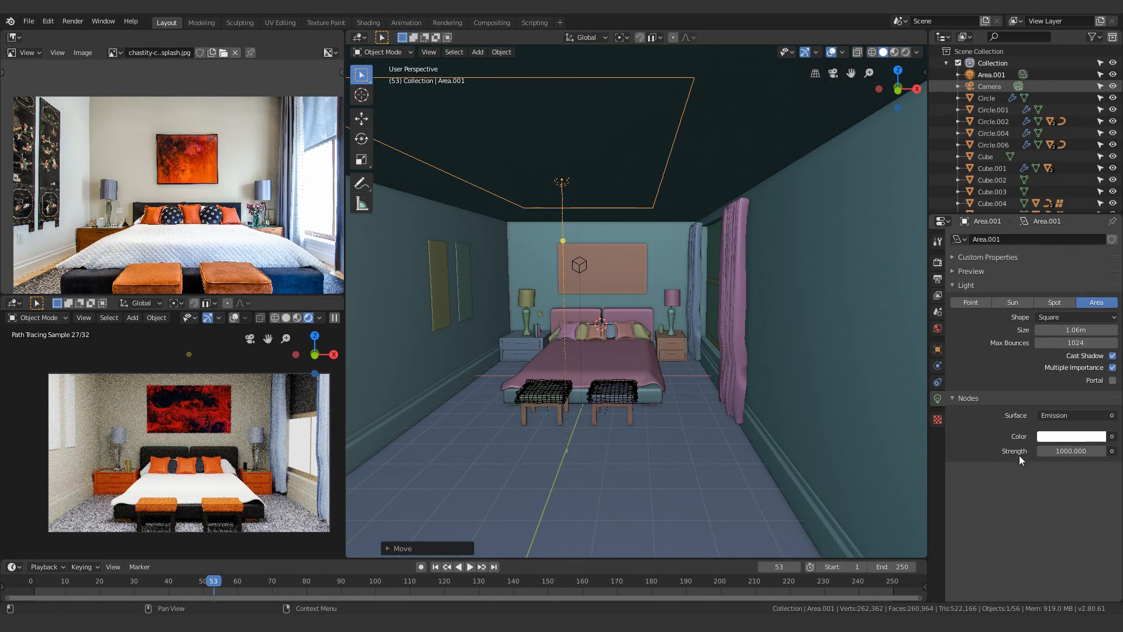
Step: Set the ceiling area light's strength to 500
{"action": "left_click", "coordinate": [1046, 450]}
{"action": "type", "text": "500"}
{"action": "key", "text": "Return"}
{"action": "key", "text": "Return"}
{"action": "key", "text": "ctrl+z"}
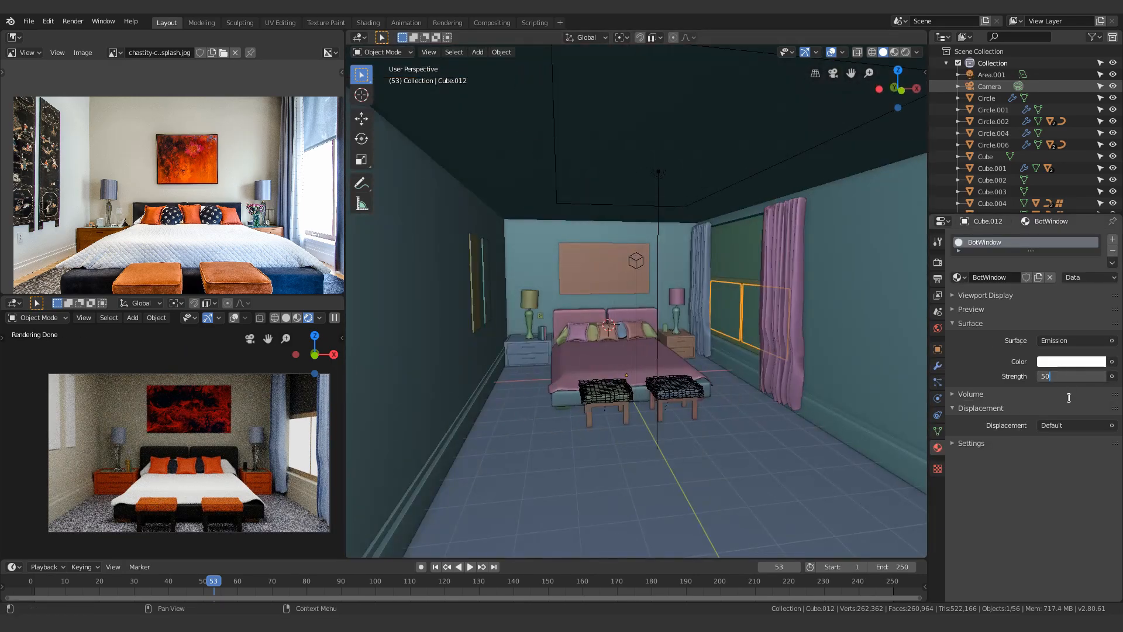
Step: Set the emission strength of the lower window's BotWindow material to 10
{"action": "double_click", "coordinate": [1067, 376]}
{"action": "type", "text": "10.0"}
{"action": "key", "text": "Return"}
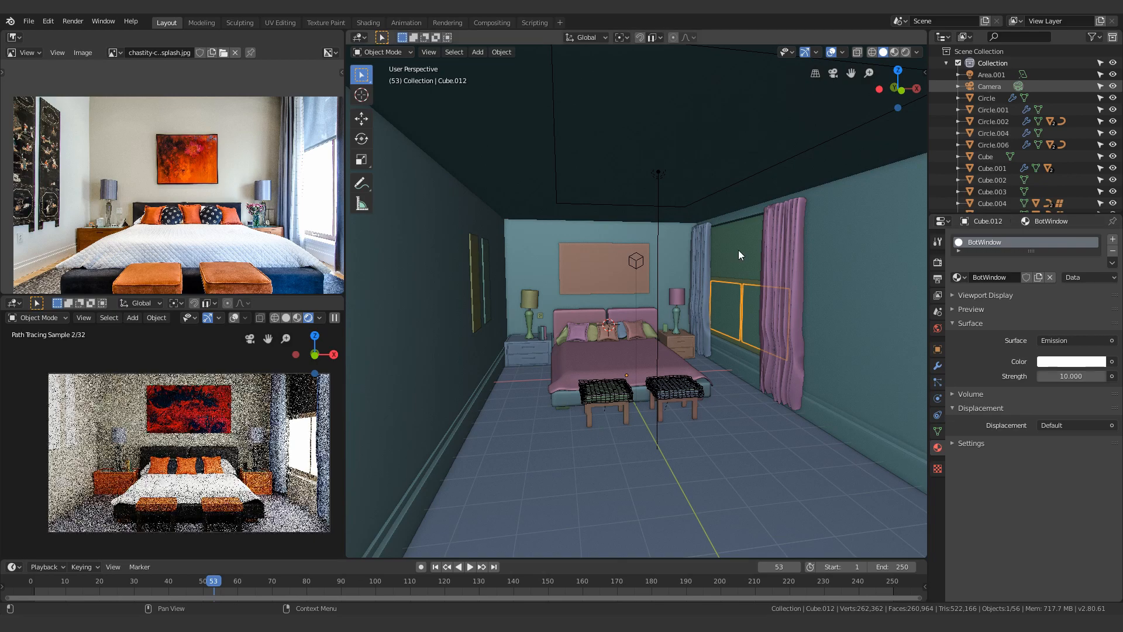
Step: Give the upper window pane's TopWindow material an Emission surface
{"action": "scroll", "coordinate": [738, 250], "scroll_direction": "up", "scroll_amount": 4}
{"action": "left_click", "coordinate": [721, 265]}
{"action": "scroll", "coordinate": [721, 265], "scroll_direction": "up", "scroll_amount": 1}
{"action": "left_click", "coordinate": [1055, 340]}
{"action": "left_click", "coordinate": [987, 108]}
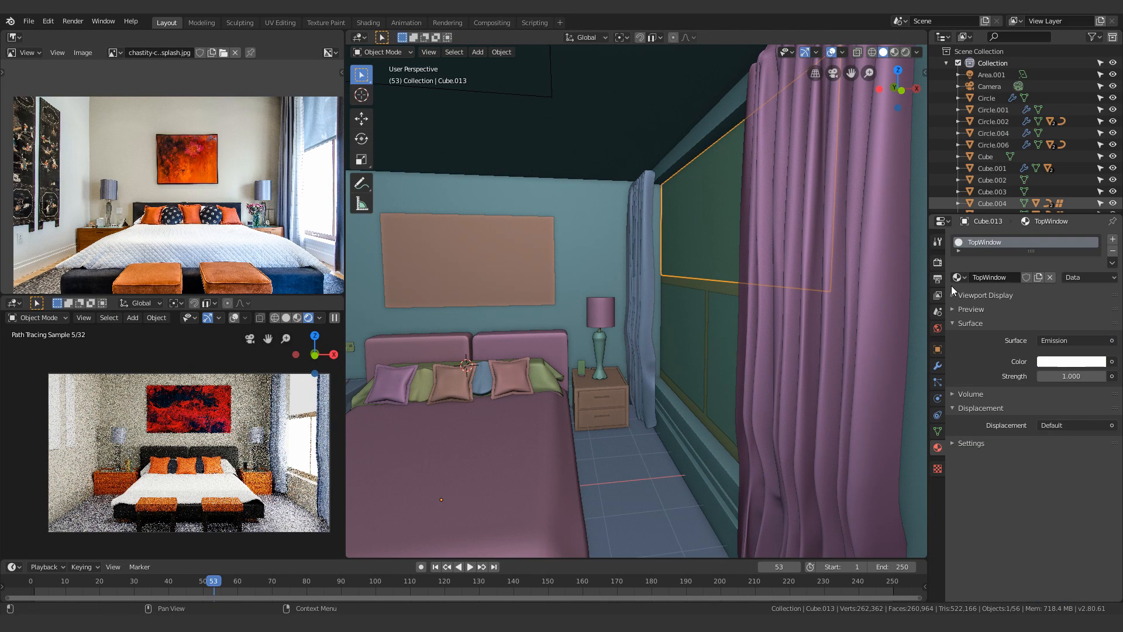
Step: Set the TopWindow emission strength to 0.5 and sample its light blue colour from the window in the reference photo
{"action": "double_click", "coordinate": [1071, 376]}
{"action": "type", "text": "0.5"}
{"action": "key", "text": "Return"}
{"action": "left_click", "coordinate": [1076, 362]}
{"action": "left_click", "coordinate": [1097, 309]}
{"action": "left_click", "coordinate": [327, 117]}
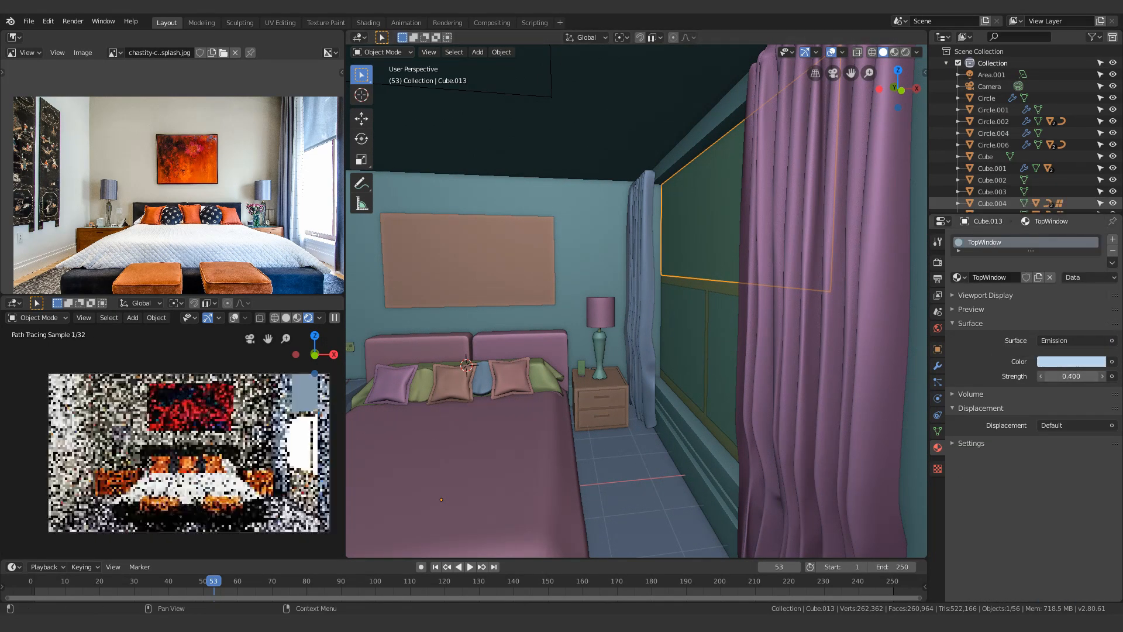
Step: Add a shader node to the upper window's TopWindow node tree and link it to the Material Output's Surface
{"action": "scroll", "coordinate": [716, 271], "scroll_direction": "down", "scroll_amount": 4}
{"action": "scroll", "coordinate": [716, 271], "scroll_direction": "up", "scroll_amount": 5}
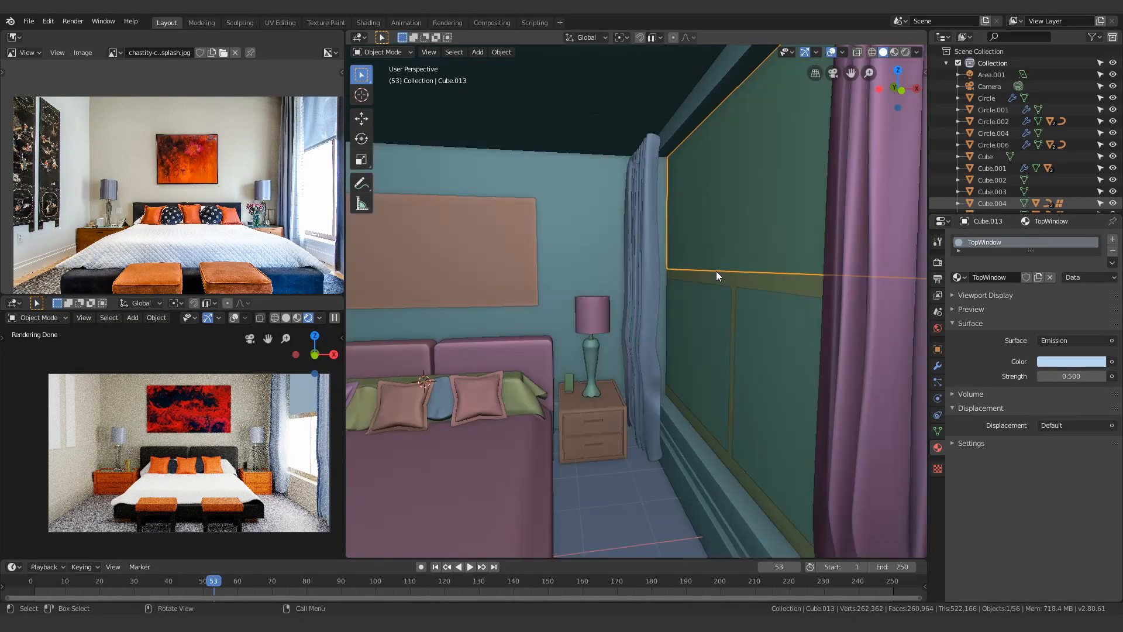
{"action": "left_click_drag", "start_coordinate": [924, 34], "coordinate": [588, 35]}
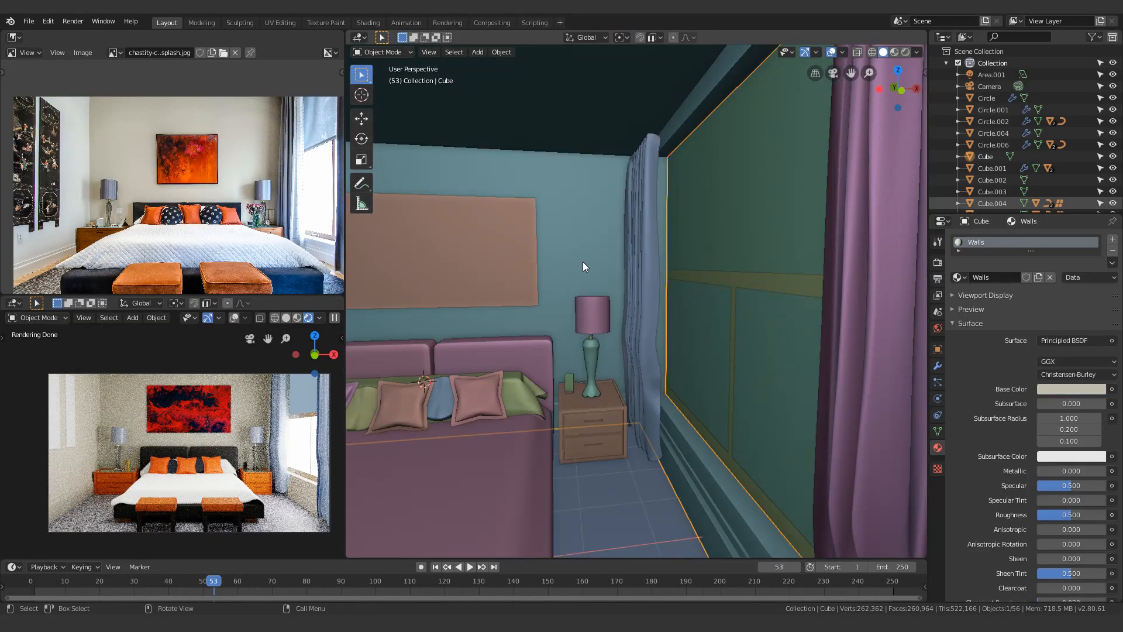
{"action": "scroll", "coordinate": [584, 273], "scroll_direction": "down", "scroll_amount": 3}
{"action": "key", "text": "shift+F3"}
{"action": "left_click", "coordinate": [322, 393]}
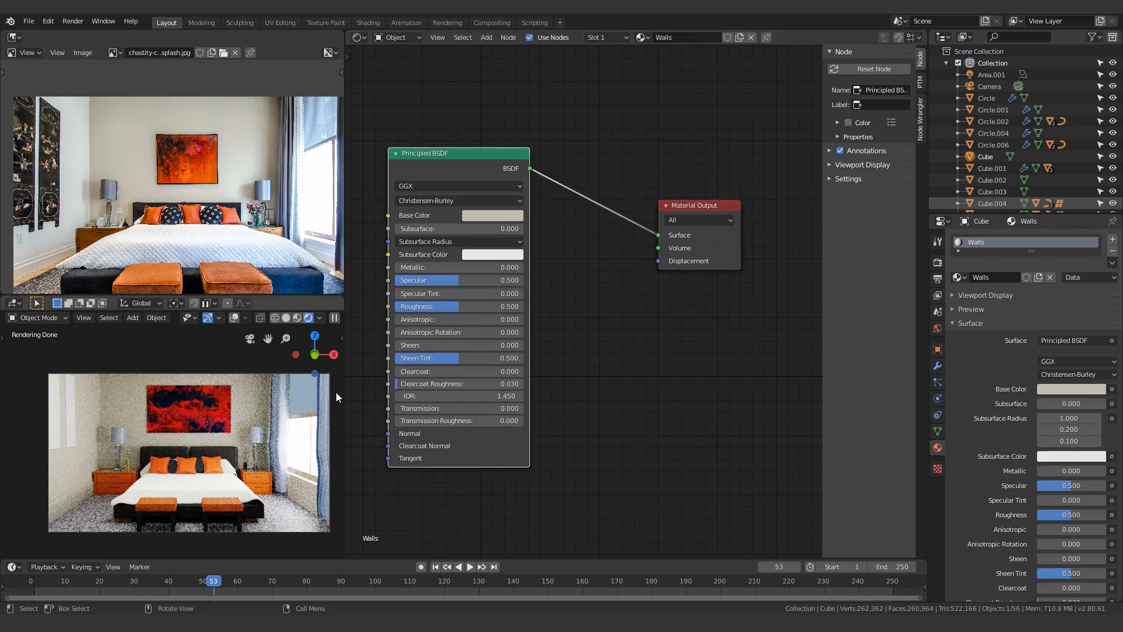
{"action": "left_click", "coordinate": [303, 394]}
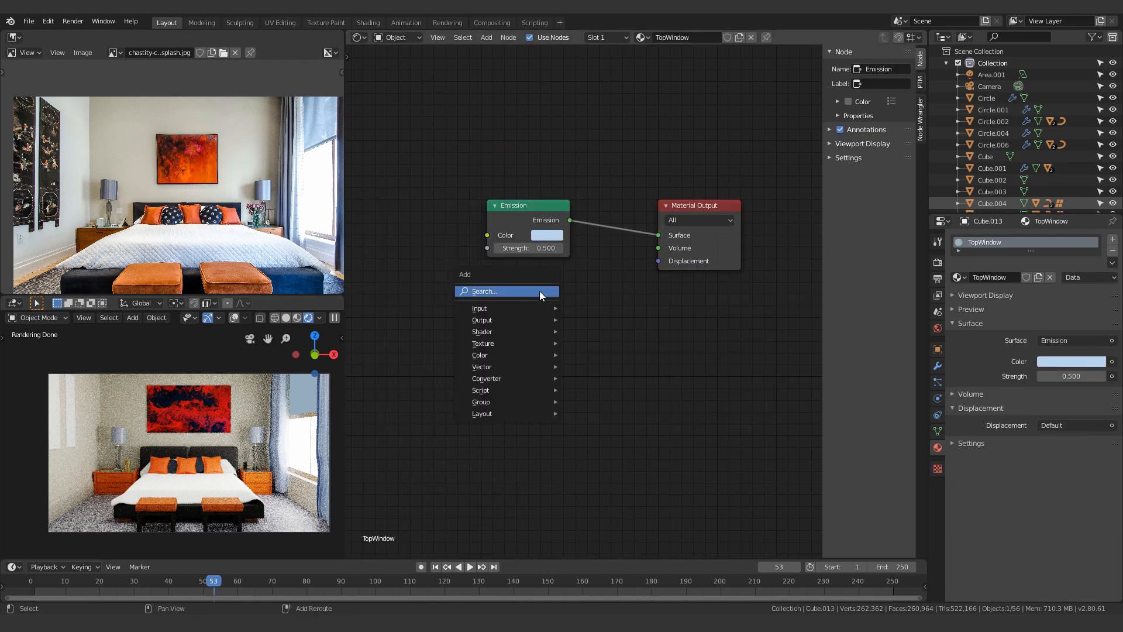
{"action": "left_click", "coordinate": [578, 345]}
{"action": "left_click", "coordinate": [488, 327]}
{"action": "left_click_drag", "start_coordinate": [569, 349], "coordinate": [657, 235]}
Step: Drive the TopWindow Mix Shader with a Multiply of a Crackle Voronoi texture at scale 100 and a Wave texture, each through a ColorRamp
{"action": "scroll", "coordinate": [576, 312], "scroll_direction": "up", "scroll_amount": 7}
{"action": "left_click", "coordinate": [540, 479]}
{"action": "type", "text": "50"}
{"action": "key", "text": "Return"}
{"action": "left_click", "coordinate": [541, 479]}
{"action": "type", "text": "5"}
{"action": "key", "text": "Return"}
{"action": "left_click", "coordinate": [517, 384]}
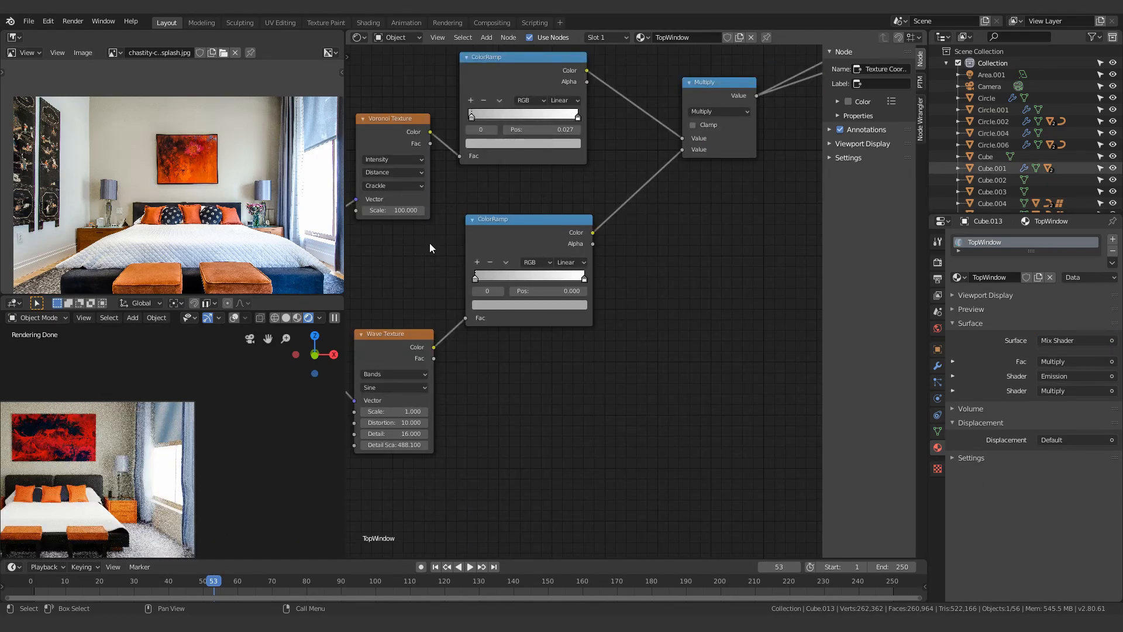
{"action": "middle_click_drag", "start_coordinate": [189, 414], "coordinate": [240, 428], "text": "shift"}
{"action": "middle_click_drag", "start_coordinate": [689, 211], "coordinate": [618, 399]}
Step: Return to the 3D Viewport and replace the upper window pane's TopWindow material with a new default material
{"action": "key", "text": "shift+F3"}
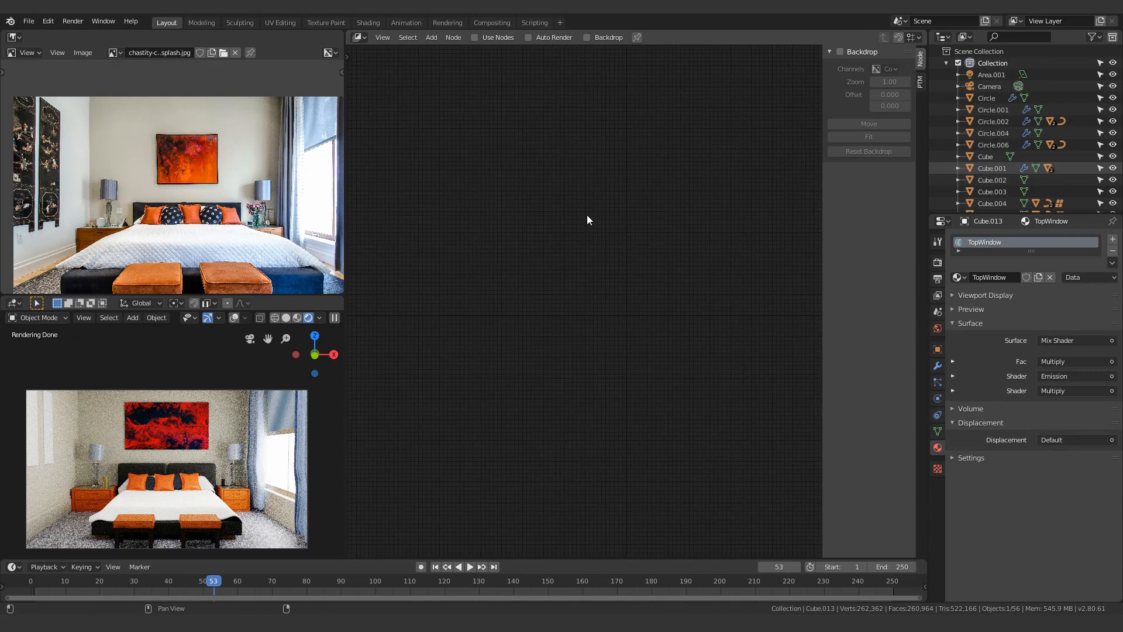
{"action": "key", "text": "shift+F5"}
{"action": "scroll", "coordinate": [631, 211], "scroll_direction": "up", "scroll_amount": 6}
{"action": "middle_click_drag", "start_coordinate": [658, 237], "coordinate": [642, 262], "text": "shift"}
{"action": "scroll", "coordinate": [765, 252], "scroll_direction": "down", "scroll_amount": 3}
{"action": "scroll", "coordinate": [641, 262], "scroll_direction": "up", "scroll_amount": 3}
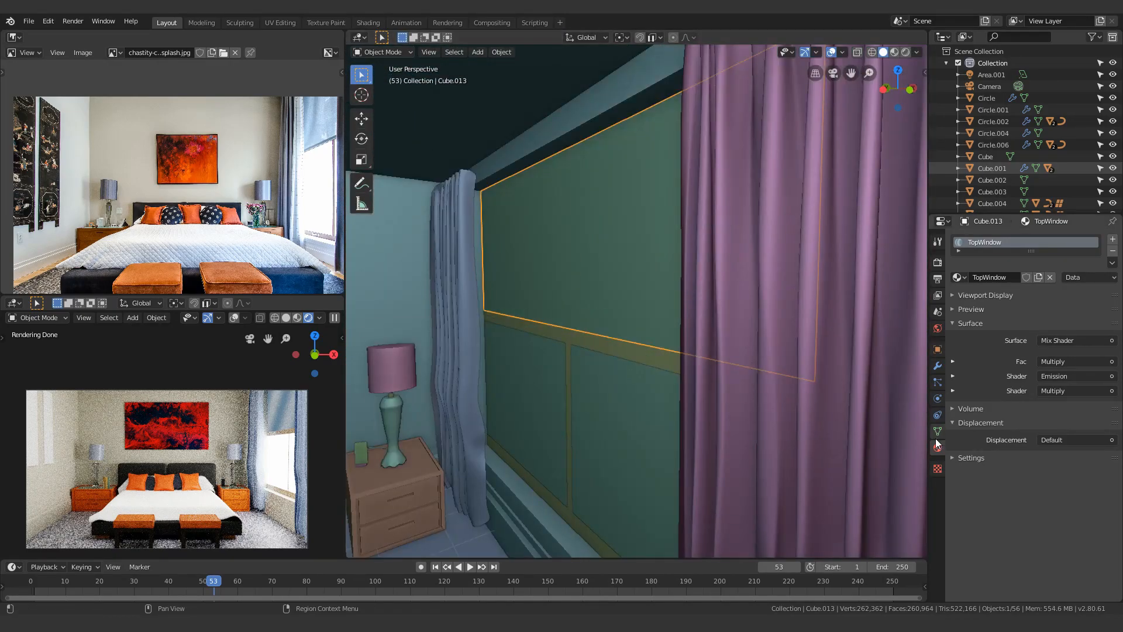
{"action": "left_click", "coordinate": [1049, 278]}
{"action": "left_click", "coordinate": [1041, 277]}
{"action": "middle_click_drag", "start_coordinate": [652, 439], "coordinate": [641, 324], "text": "shift"}
{"action": "mouse_move", "coordinate": [664, 263]}
{"action": "middle_mouse_down"}
{"action": "mouse_move", "coordinate": [637, 257]}
{"action": "mouse_move", "coordinate": [667, 258]}
{"action": "middle_mouse_up"}
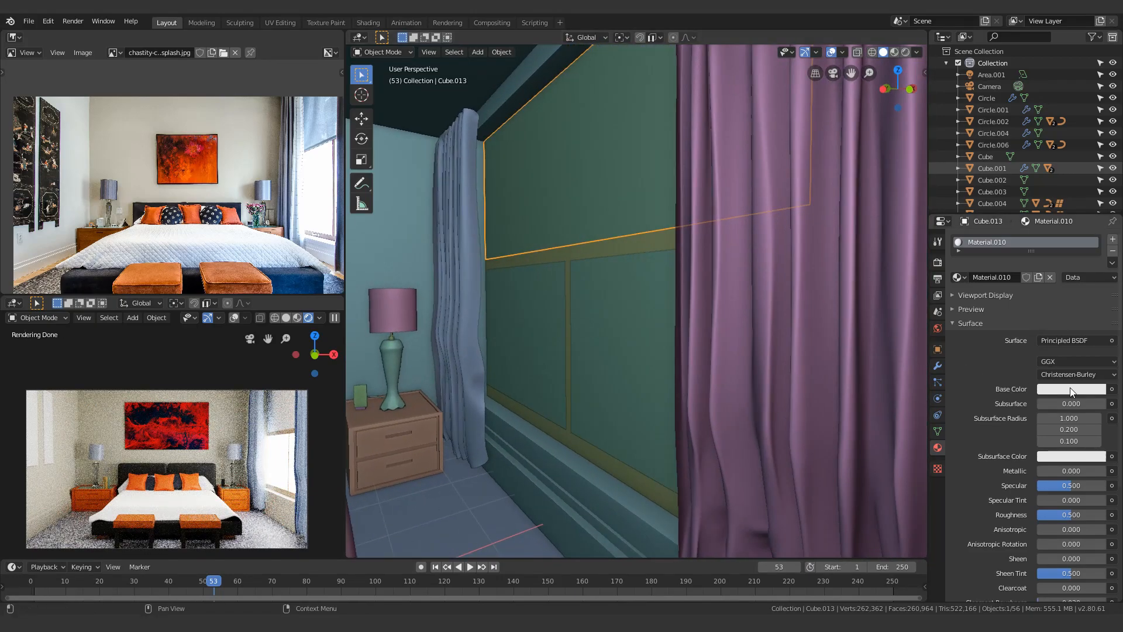
Step: Set the upper window material's Metallic to 1.000 and Roughness to 0.208
{"action": "scroll", "coordinate": [1051, 532], "scroll_direction": "down", "scroll_amount": 7}
{"action": "mouse_move", "coordinate": [1047, 470]}
{"action": "left_mouse_down"}
{"action": "mouse_move", "coordinate": [1074, 470]}
{"action": "mouse_move", "coordinate": [1037, 470]}
{"action": "left_mouse_up"}
{"action": "left_click_drag", "start_coordinate": [1040, 309], "coordinate": [1107, 309]}
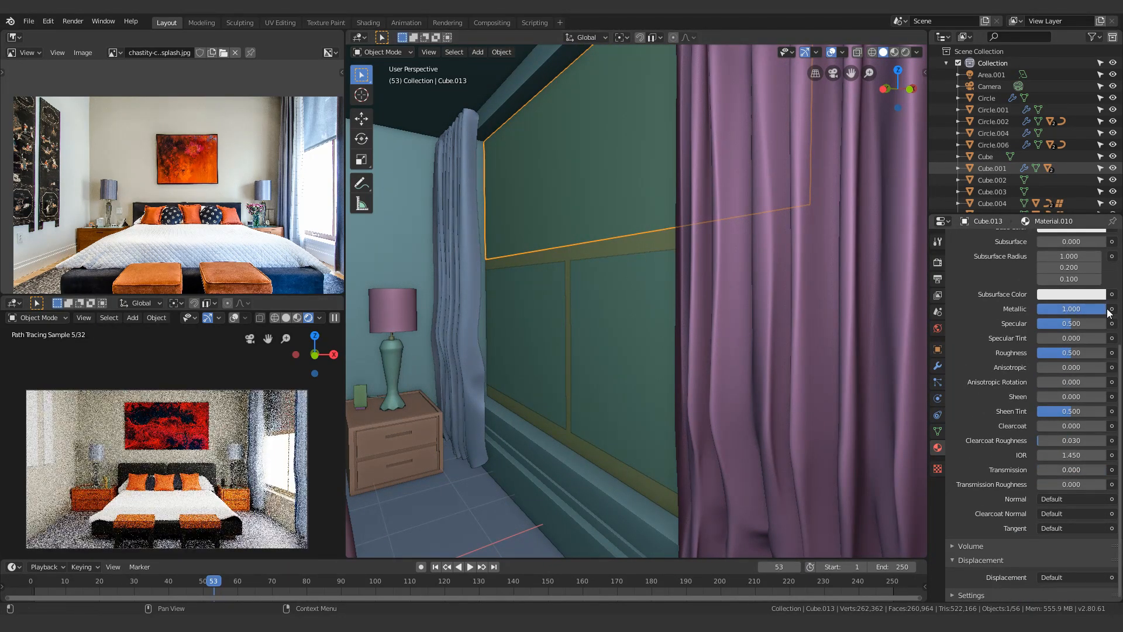
{"action": "mouse_move", "coordinate": [1072, 353]}
{"action": "left_mouse_down"}
{"action": "mouse_move", "coordinate": [1037, 353]}
{"action": "mouse_move", "coordinate": [1052, 352]}
{"action": "left_mouse_up"}
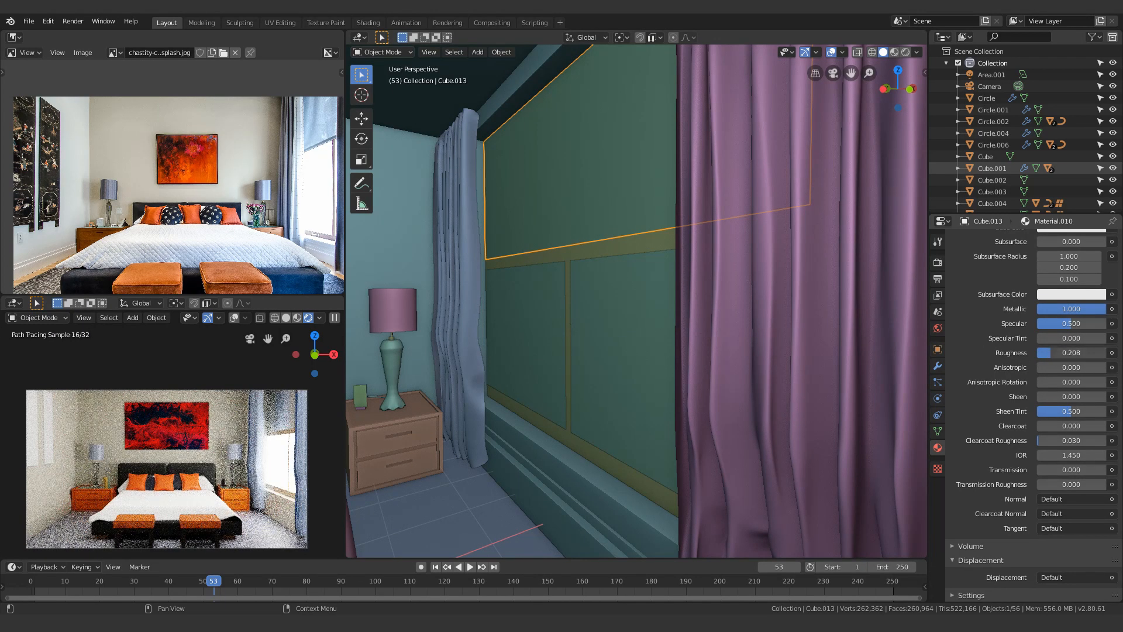
{"action": "key", "text": "Return"}
Step: Examine the upper window and curtains up close in a rendered camera view
{"action": "key", "text": "KP_0"}
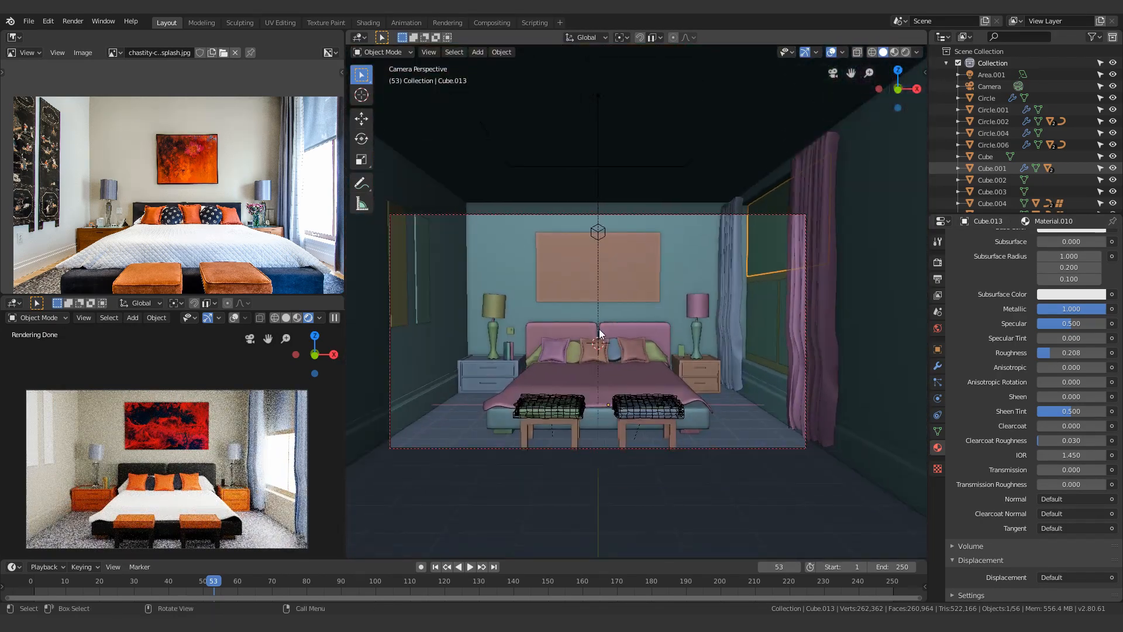
{"action": "key", "text": "z"}
{"action": "key", "text": "alt+a"}
{"action": "middle_click_drag", "start_coordinate": [900, 274], "coordinate": [752, 289], "text": "shift"}
{"action": "scroll", "coordinate": [750, 286], "scroll_direction": "up", "scroll_amount": 6}
{"action": "key", "text": "alt+a"}
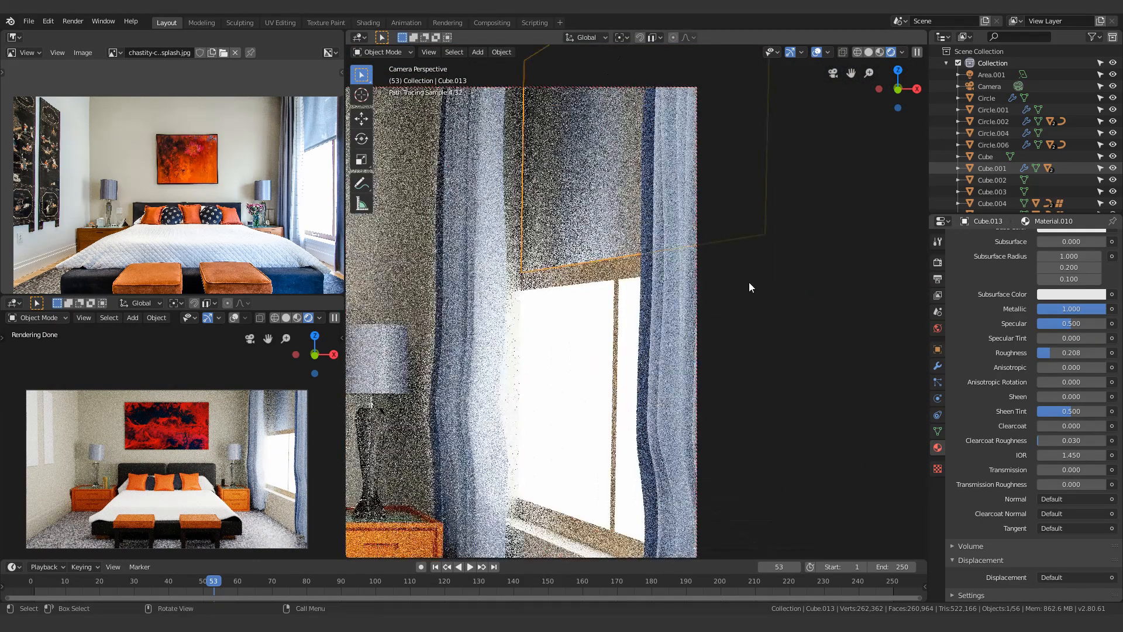
{"action": "key", "text": "z"}
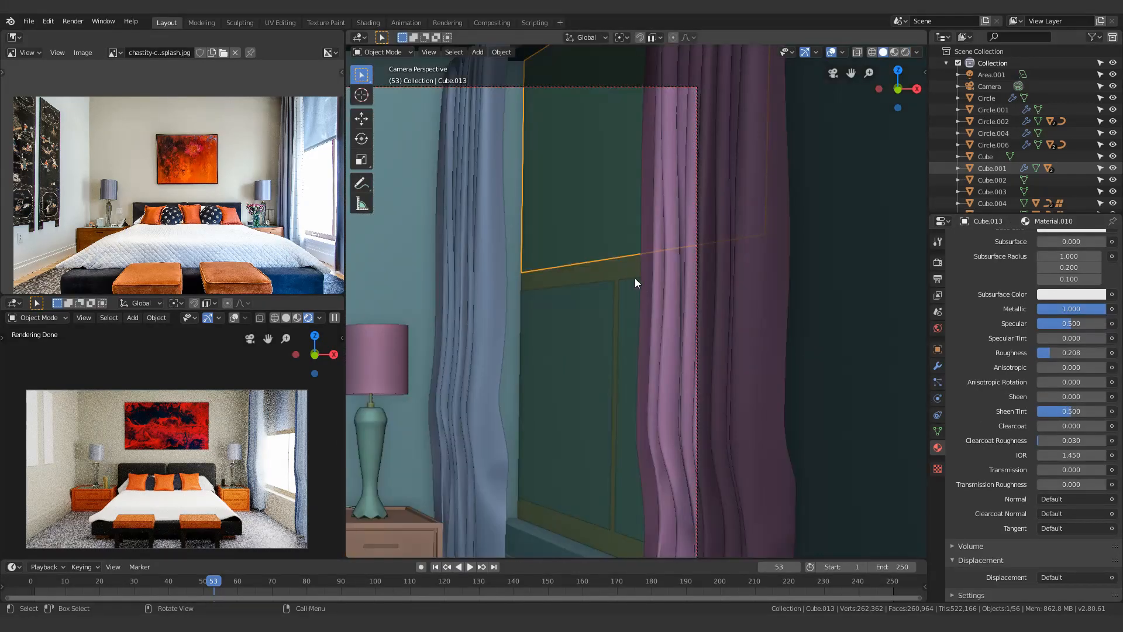
Step: Extrude all faces of the window frame along their normals by about 0.06 m
{"action": "left_click", "coordinate": [637, 278]}
{"action": "middle_click_drag", "start_coordinate": [641, 280], "coordinate": [697, 276]}
{"action": "key", "text": "KP_Decimal"}
{"action": "middle_click_drag", "start_coordinate": [595, 281], "coordinate": [667, 187]}
{"action": "key", "text": "Tab"}
{"action": "key", "text": "a"}
{"action": "key", "text": "e"}
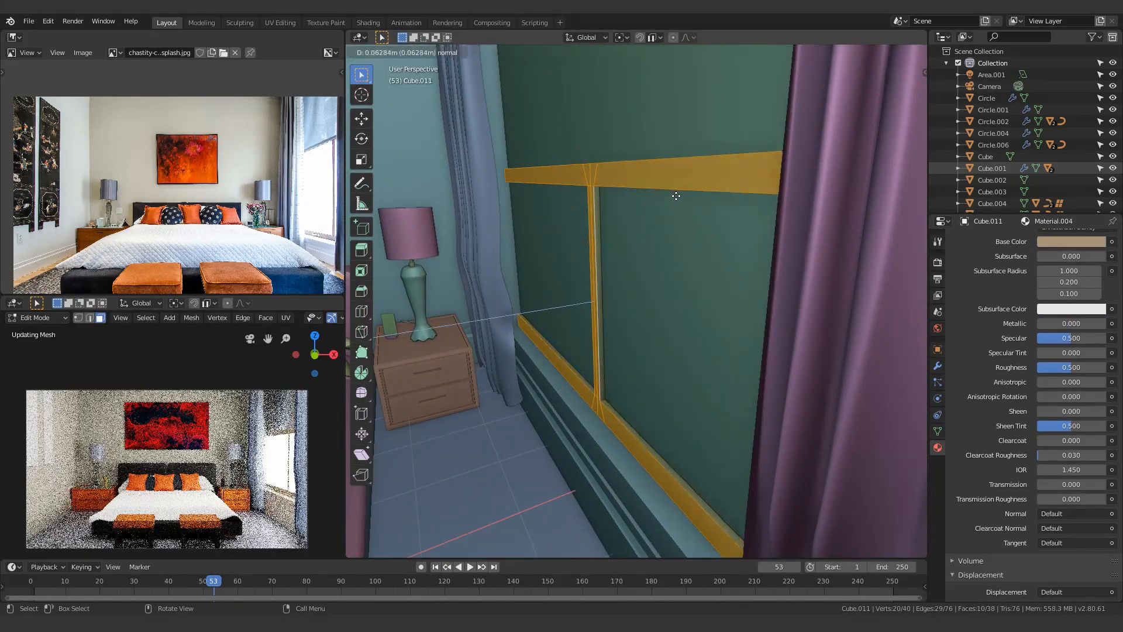
{"action": "left_click", "coordinate": [673, 198]}
{"action": "key", "text": "Tab"}
{"action": "middle_click_drag", "start_coordinate": [627, 268], "coordinate": [650, 164], "text": "shift"}
{"action": "key", "text": "alt+a"}
Step: Select the inner edges of the window frame around both lower panes and bevel them
{"action": "scroll", "coordinate": [281, 445], "scroll_direction": "up", "scroll_amount": 6}
{"action": "middle_click_drag", "start_coordinate": [281, 444], "coordinate": [23, 357], "text": "shift"}
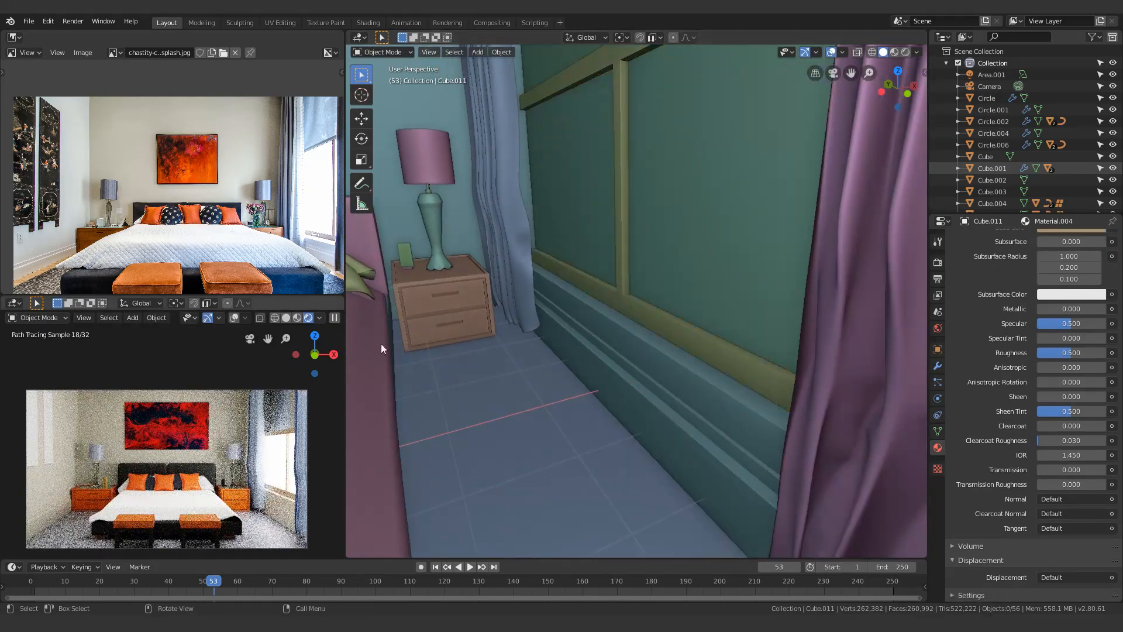
{"action": "middle_click_drag", "start_coordinate": [484, 355], "coordinate": [632, 132]}
{"action": "left_click", "coordinate": [633, 131]}
{"action": "key", "text": "Tab"}
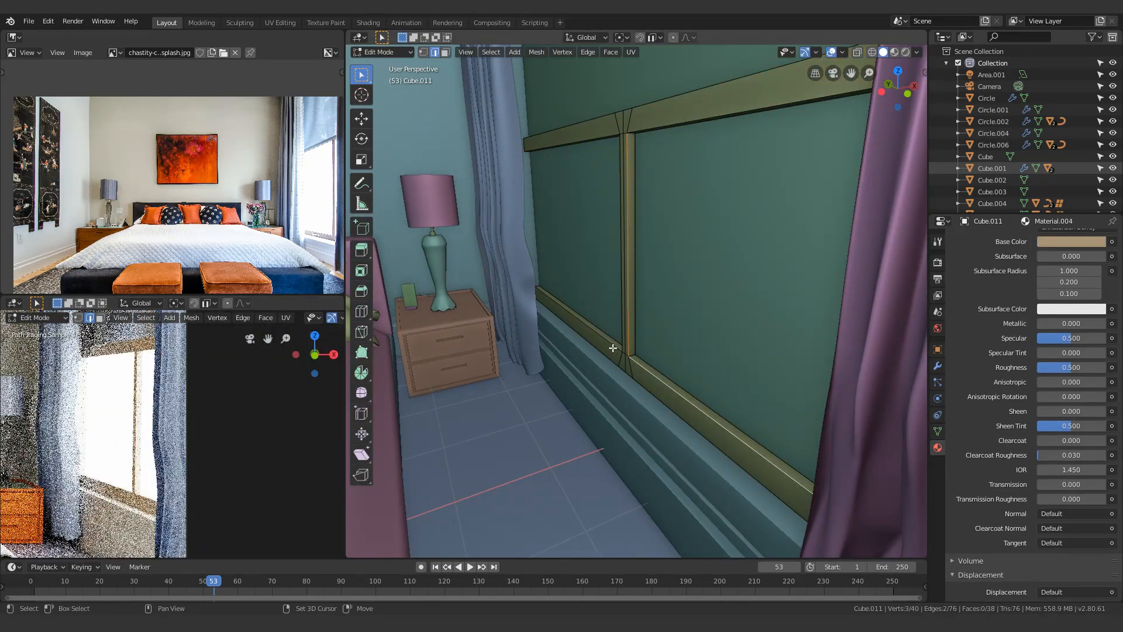
{"action": "left_click", "coordinate": [613, 348], "text": "shift"}
{"action": "scroll", "coordinate": [638, 281], "scroll_direction": "up", "scroll_amount": 3}
{"action": "middle_click_drag", "start_coordinate": [644, 188], "coordinate": [659, 296], "text": "shift"}
{"action": "left_click", "coordinate": [626, 258], "text": "shift"}
{"action": "left_click", "coordinate": [633, 278], "text": "shift"}
{"action": "left_click", "coordinate": [675, 261], "text": "shift"}
{"action": "middle_click_drag", "start_coordinate": [704, 339], "coordinate": [707, 283], "text": "shift"}
{"action": "middle_click_drag", "start_coordinate": [714, 397], "coordinate": [698, 180], "text": "shift"}
{"action": "scroll", "coordinate": [717, 340], "scroll_direction": "down", "scroll_amount": 4}
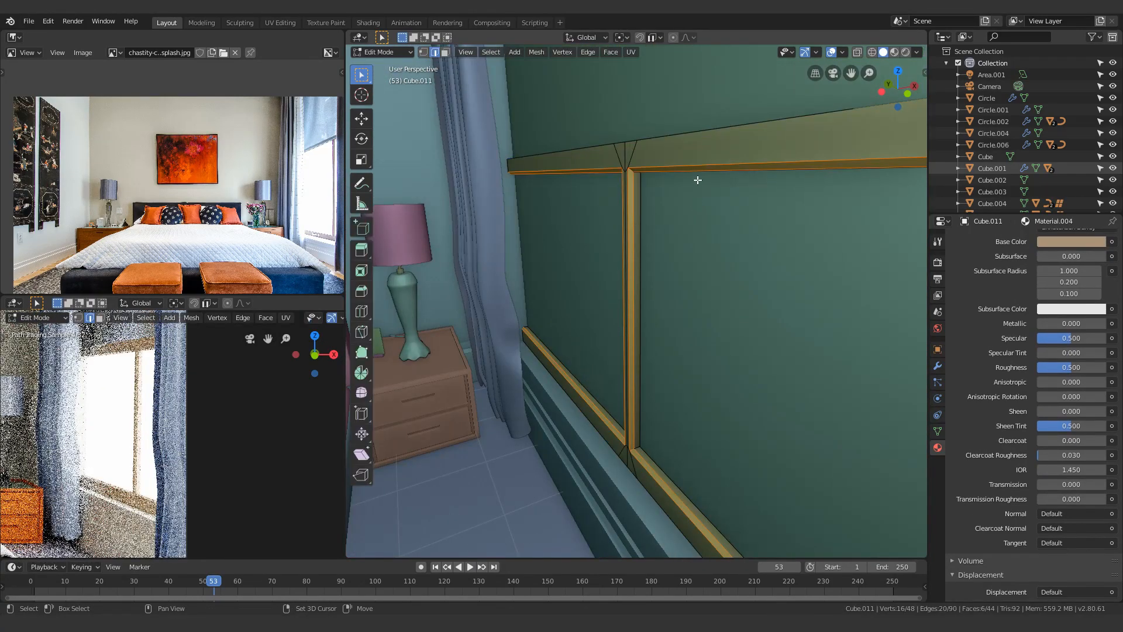
{"action": "middle_click_drag", "start_coordinate": [657, 144], "coordinate": [561, 256]}
{"action": "middle_click_drag", "start_coordinate": [799, 369], "coordinate": [732, 242]}
{"action": "key", "text": "Tab"}
Step: Inset the floor's top face to form a border strip along the walls
{"action": "middle_click_drag", "start_coordinate": [699, 404], "coordinate": [633, 280], "text": "shift"}
{"action": "left_click", "coordinate": [636, 262]}
{"action": "key", "text": "Tab"}
{"action": "key", "text": "3"}
{"action": "key", "text": "Tab"}
{"action": "scroll", "coordinate": [647, 305], "scroll_direction": "down", "scroll_amount": 5}
{"action": "scroll", "coordinate": [620, 351], "scroll_direction": "down", "scroll_amount": 6}
{"action": "left_click", "coordinate": [601, 436]}
{"action": "middle_click_drag", "start_coordinate": [601, 436], "coordinate": [702, 306], "text": "shift"}
{"action": "key", "text": "Tab"}
{"action": "key", "text": "i"}
{"action": "left_click", "coordinate": [806, 337]}
Step: Select the floor's border faces and add a second material slot to the floor object
{"action": "key", "text": "Tab"}
{"action": "key", "text": "Tab"}
{"action": "left_click", "coordinate": [570, 483], "text": "alt"}
{"action": "scroll", "coordinate": [980, 406], "scroll_direction": "up", "scroll_amount": 7}
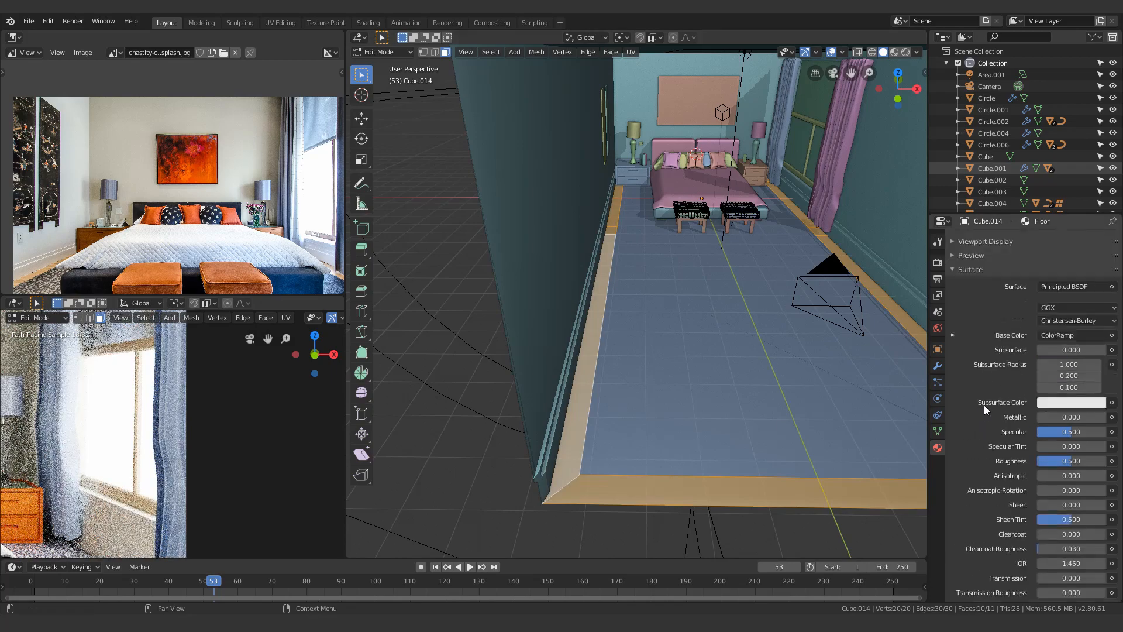
{"action": "left_click", "coordinate": [1113, 240]}
{"action": "middle_click_drag", "start_coordinate": [690, 351], "coordinate": [664, 346]}
{"action": "middle_click_drag", "start_coordinate": [55, 460], "coordinate": [673, 361], "text": "shift"}
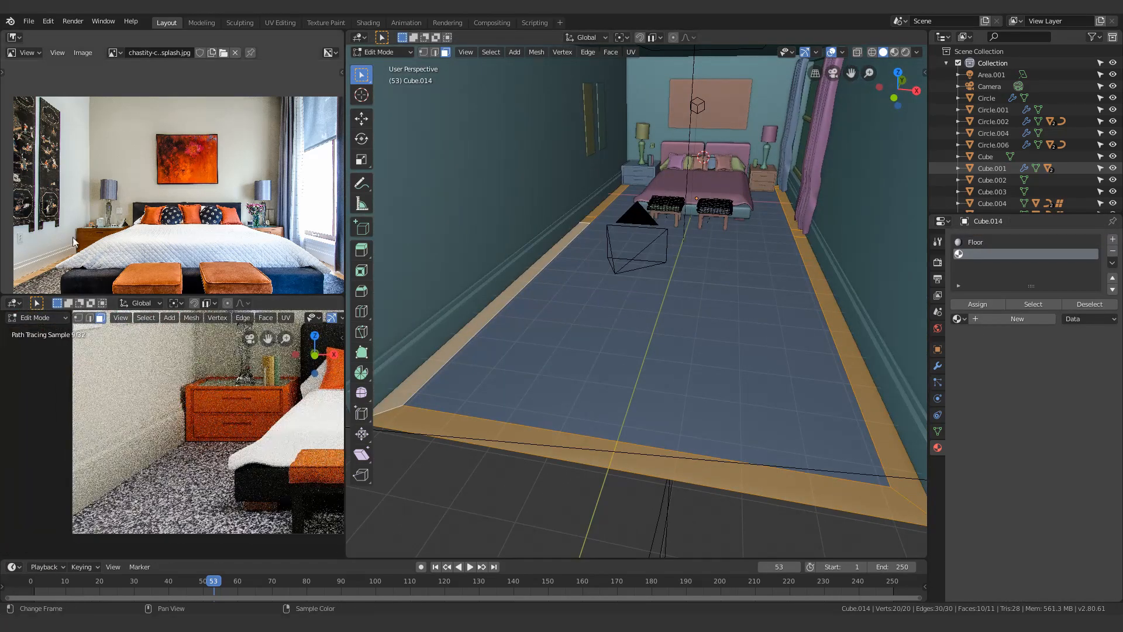
Step: Create a new border material, sample its tan base colour from the reference photo's wooden floor edge, and assign it to the selected faces
{"action": "left_click", "coordinate": [1013, 321]}
{"action": "left_click", "coordinate": [1072, 430]}
{"action": "left_click", "coordinate": [1086, 403]}
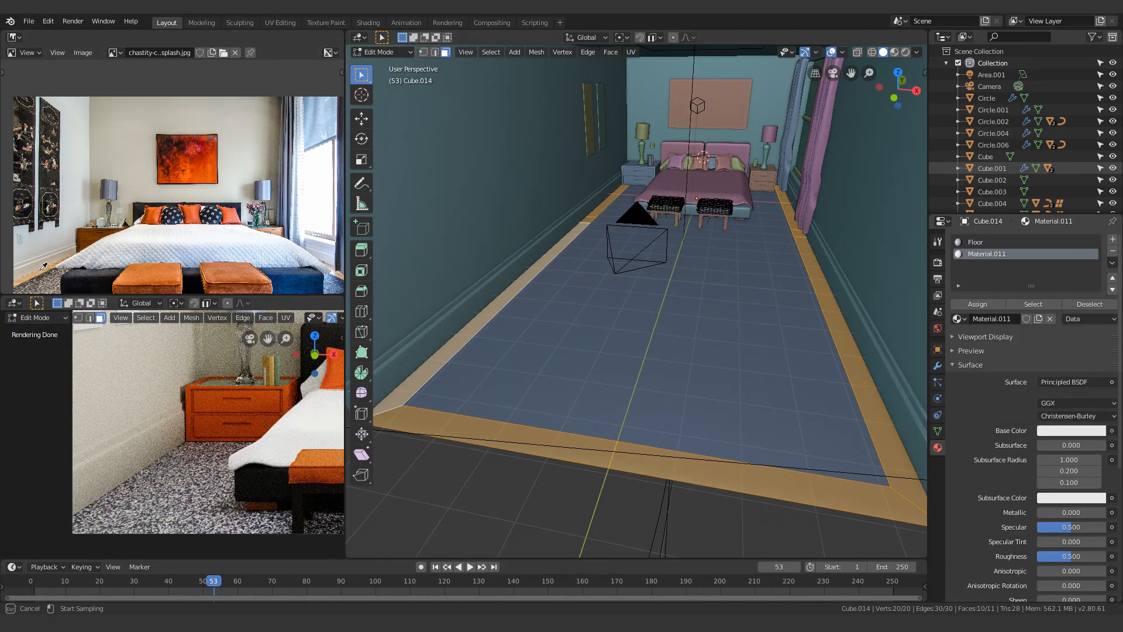
{"action": "left_click", "coordinate": [972, 305]}
{"action": "key", "text": "Tab"}
{"action": "mouse_move", "coordinate": [588, 316]}
{"action": "middle_mouse_down"}
{"action": "mouse_move", "coordinate": [564, 348]}
{"action": "mouse_move", "coordinate": [603, 310]}
{"action": "middle_mouse_up"}
{"action": "key", "text": "Tab"}
{"action": "scroll", "coordinate": [784, 386], "scroll_direction": "down", "scroll_amount": 3}
{"action": "key", "text": "s"}
{"action": "right_click", "coordinate": [772, 390]}
{"action": "scroll", "coordinate": [584, 348], "scroll_direction": "up", "scroll_amount": 3}
{"action": "scroll", "coordinate": [544, 349], "scroll_direction": "up", "scroll_amount": 1}
{"action": "scroll", "coordinate": [620, 351], "scroll_direction": "down", "scroll_amount": 1}
Step: Try to narrow the floor's wooden border by scaling its inner edge loop outward
{"action": "key", "text": "alt+a"}
{"action": "key", "text": "2"}
{"action": "left_click", "coordinate": [826, 456], "text": "alt"}
{"action": "key", "text": "s"}
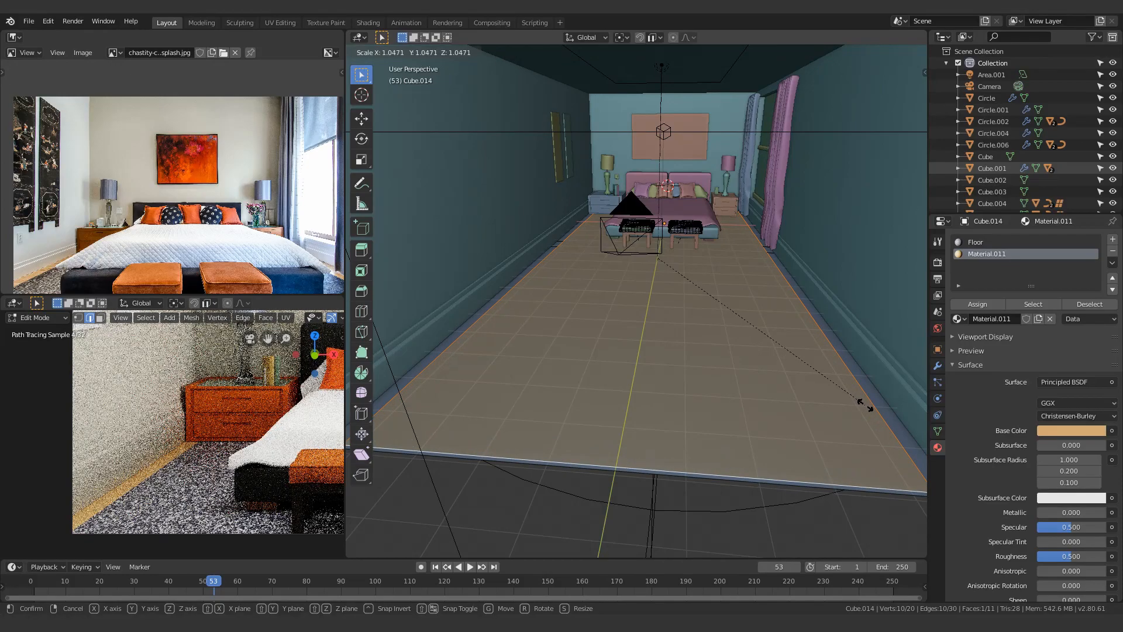
{"action": "right_click", "coordinate": [865, 405]}
{"action": "key", "text": "Tab"}
{"action": "scroll", "coordinate": [791, 443], "scroll_direction": "down", "scroll_amount": 5}
{"action": "scroll", "coordinate": [791, 443], "scroll_direction": "up", "scroll_amount": 5}
{"action": "middle_click_drag", "start_coordinate": [690, 374], "coordinate": [729, 328]}
{"action": "key", "text": "Tab"}
{"action": "middle_click_drag", "start_coordinate": [801, 316], "coordinate": [749, 389]}
{"action": "key", "text": "Tab"}
{"action": "scroll", "coordinate": [782, 379], "scroll_direction": "down", "scroll_amount": 5}
{"action": "key", "text": "Tab"}
{"action": "scroll", "coordinate": [702, 356], "scroll_direction": "up", "scroll_amount": 3}
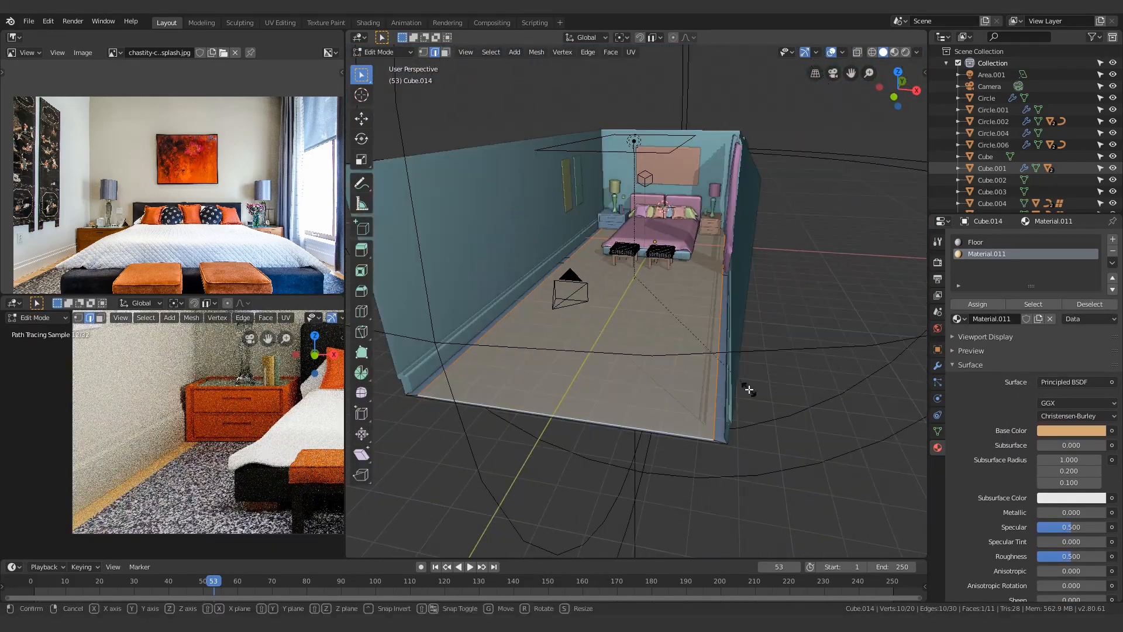
{"action": "right_click", "coordinate": [754, 390]}
{"action": "key", "text": "Tab"}
{"action": "scroll", "coordinate": [754, 390], "scroll_direction": "down", "scroll_amount": 3}
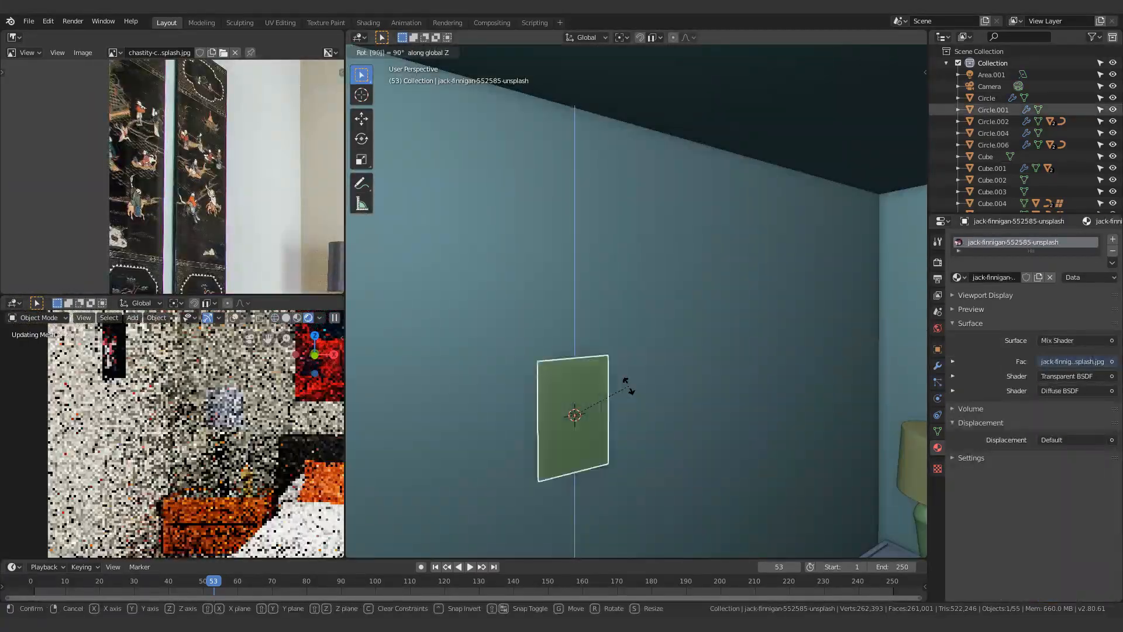
Step: Enlarge the imported painting image plane on the left wall and stretch it along Y
{"action": "scroll", "coordinate": [688, 343], "scroll_direction": "down", "scroll_amount": 3}
{"action": "key", "text": "s"}
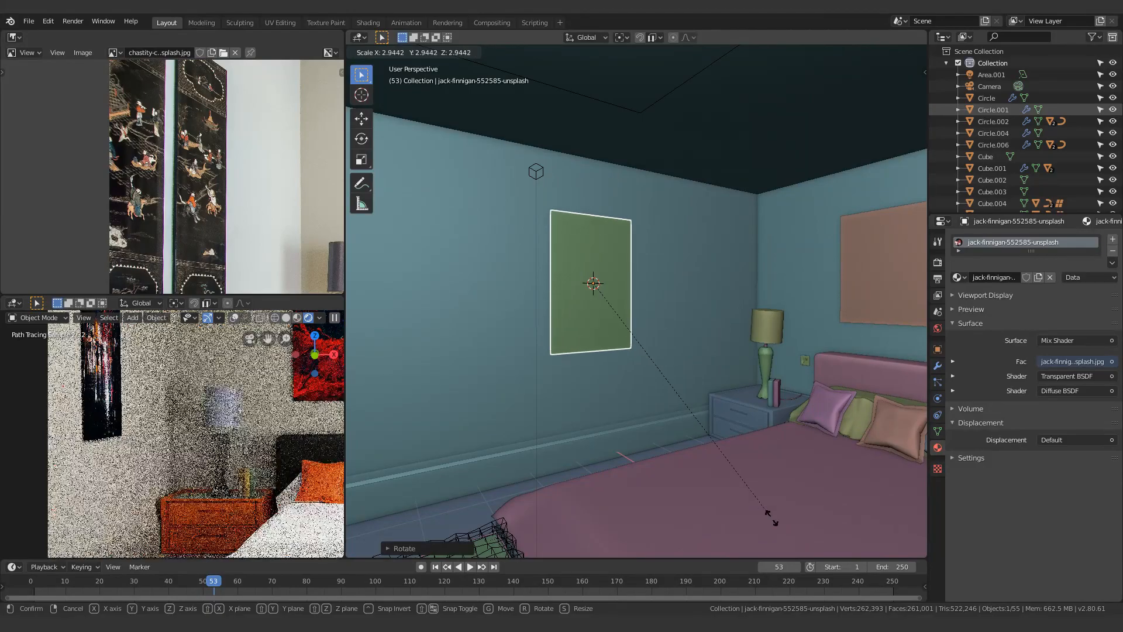
{"action": "left_click", "coordinate": [756, 493]}
{"action": "key", "text": "Tab"}
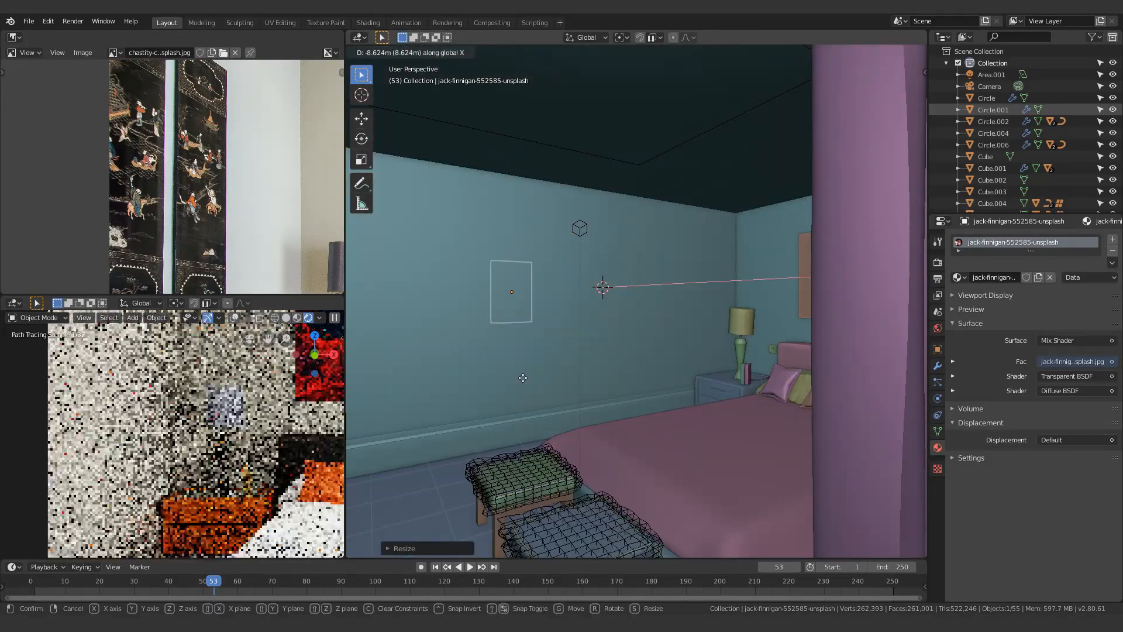
{"action": "key", "text": "s"}
{"action": "key", "text": "y"}
{"action": "left_click", "coordinate": [667, 363]}
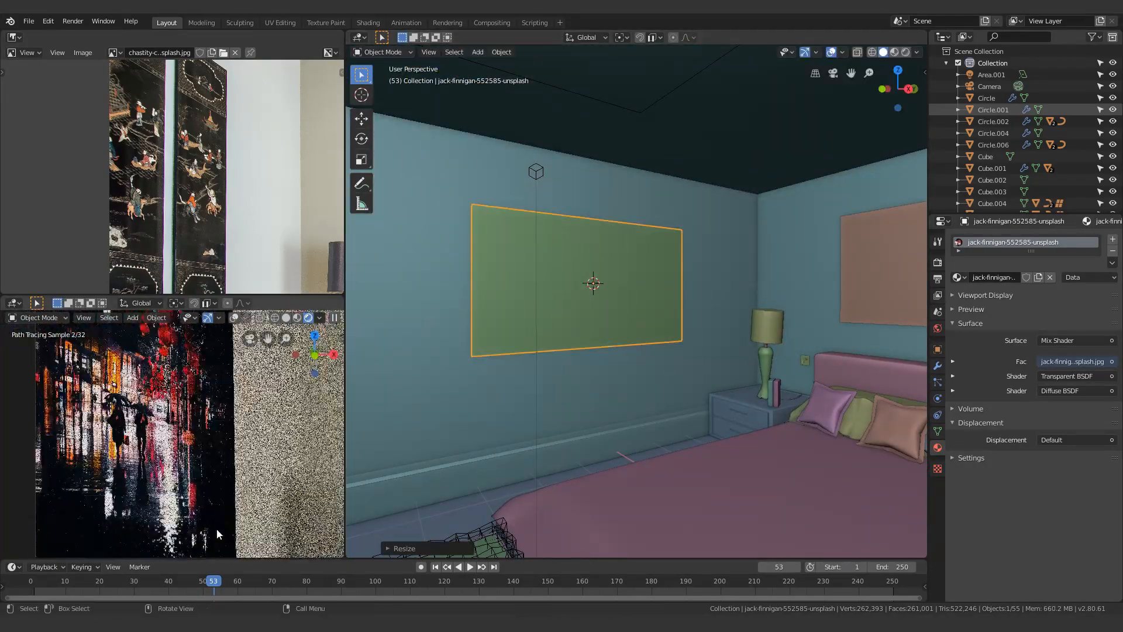
Step: Lower the painting plane along Z on the left wall and check its placement from several angles
{"action": "middle_click_drag", "start_coordinate": [563, 314], "coordinate": [702, 327]}
{"action": "left_click", "coordinate": [755, 319]}
{"action": "key", "text": "Tab"}
{"action": "key", "text": "Tab"}
{"action": "left_click_drag", "start_coordinate": [526, 269], "coordinate": [528, 270]}
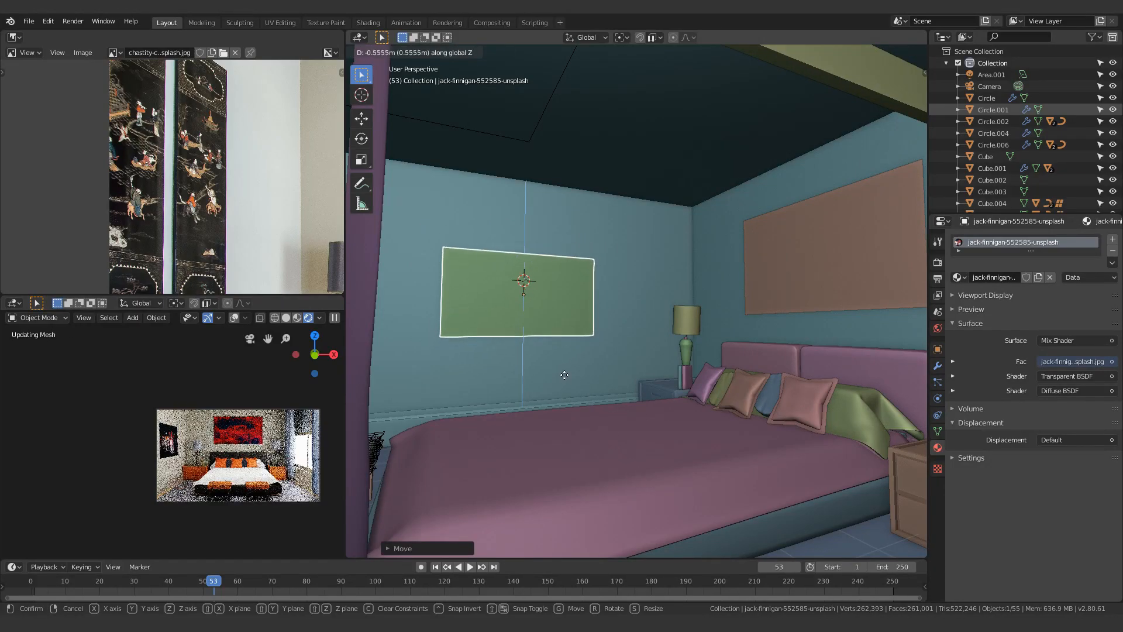
{"action": "middle_click_drag", "start_coordinate": [566, 363], "coordinate": [620, 359]}
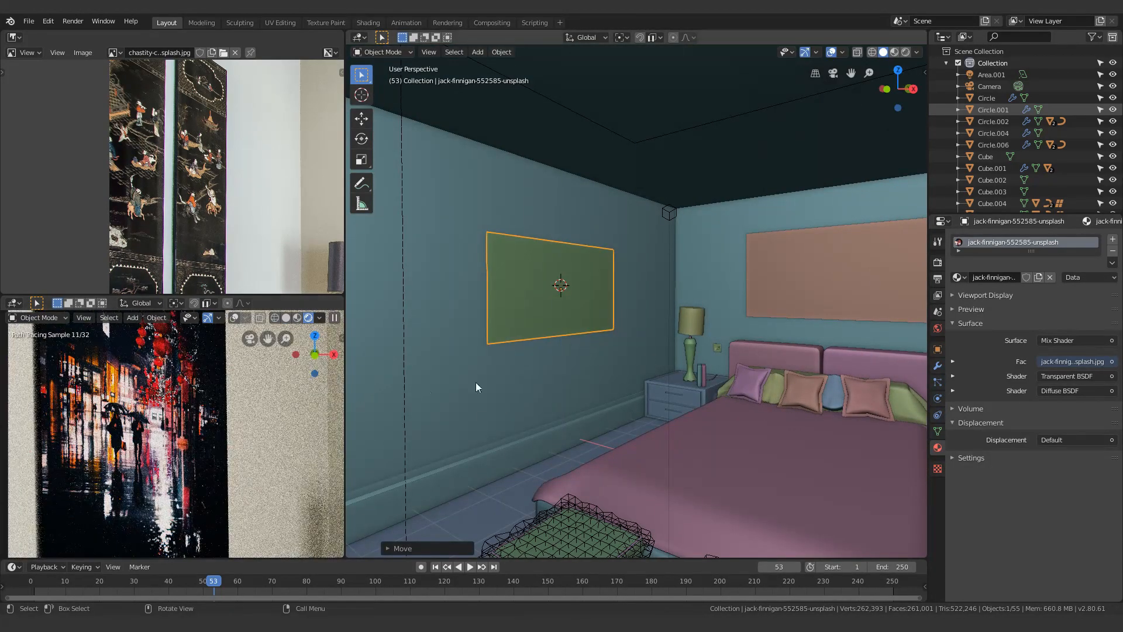
{"action": "middle_click_drag", "start_coordinate": [550, 338], "coordinate": [564, 333]}
{"action": "middle_click_drag", "start_coordinate": [627, 359], "coordinate": [509, 386]}
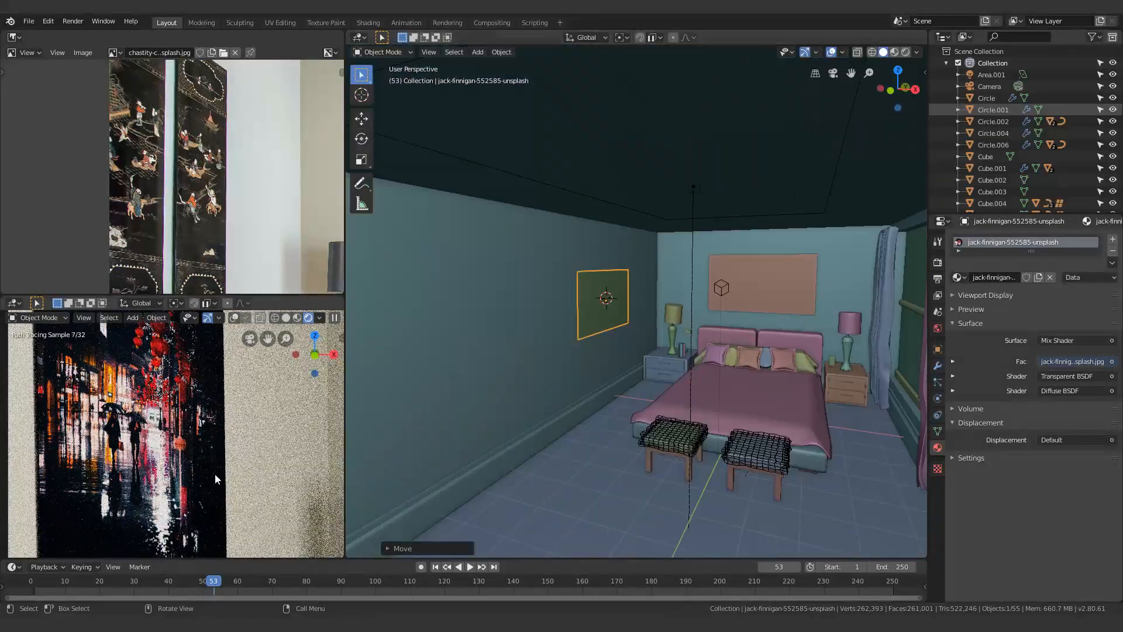
Step: Delete the painting image plane from the left wall
{"action": "scroll", "coordinate": [506, 391], "scroll_direction": "up", "scroll_amount": 2}
{"action": "key", "text": "Delete"}
{"action": "key", "text": "Home"}
{"action": "scroll", "coordinate": [828, 516], "scroll_direction": "up", "scroll_amount": 10}
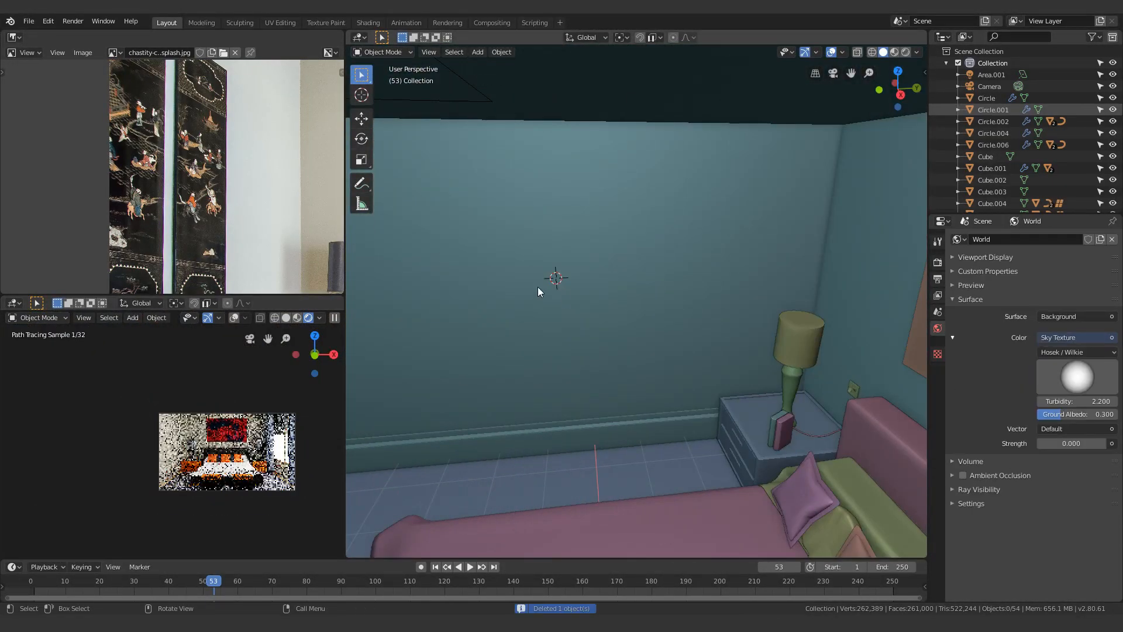
Step: Add a cube at the left wall, flatten it along X and stretch it along Z into a tall panel
{"action": "scroll", "coordinate": [608, 269], "scroll_direction": "down", "scroll_amount": 4}
{"action": "key", "text": "shift+a"}
{"action": "left_click", "coordinate": [643, 161]}
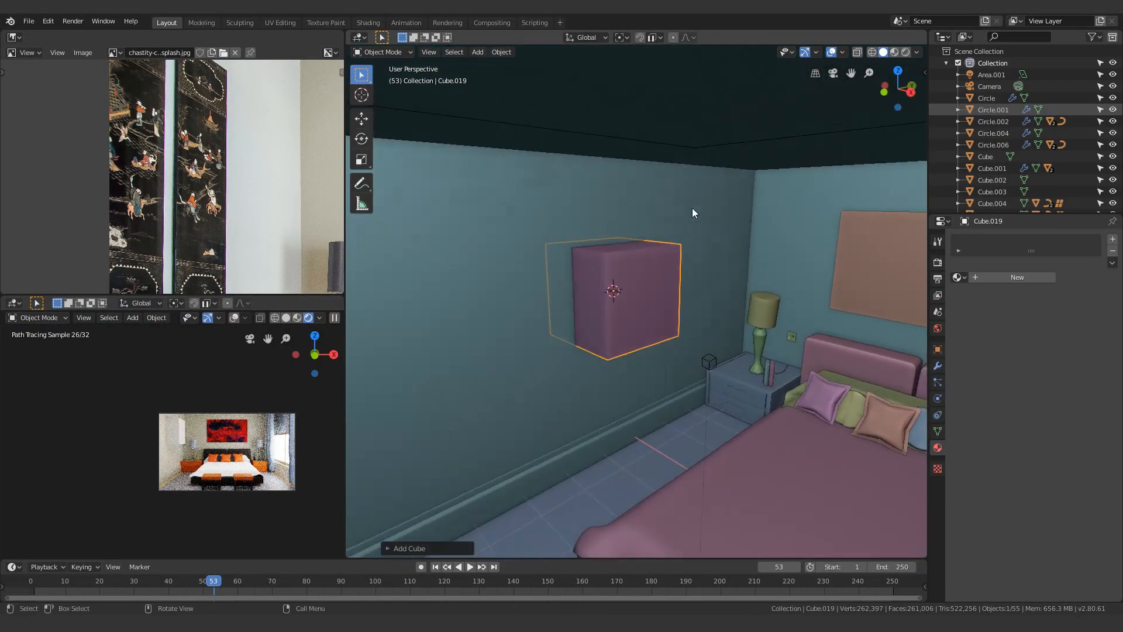
{"action": "key", "text": "s"}
{"action": "key", "text": "x"}
{"action": "left_click", "coordinate": [718, 355]}
{"action": "key", "text": "s"}
{"action": "key", "text": "z"}
{"action": "key", "text": "Return"}
{"action": "left_click", "coordinate": [937, 349]}
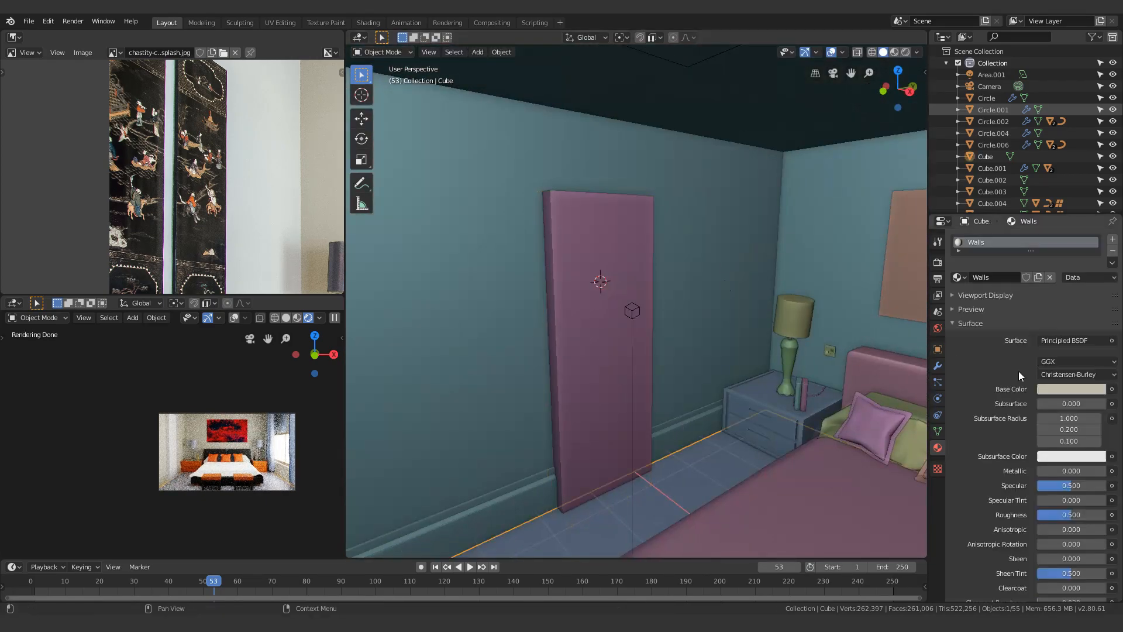
Step: Cut a doorway through the left wall with a Boolean modifier that uses the tall panel Cube.019 as its object
{"action": "left_click", "coordinate": [938, 366]}
{"action": "left_click", "coordinate": [1029, 240]}
{"action": "left_click", "coordinate": [884, 291]}
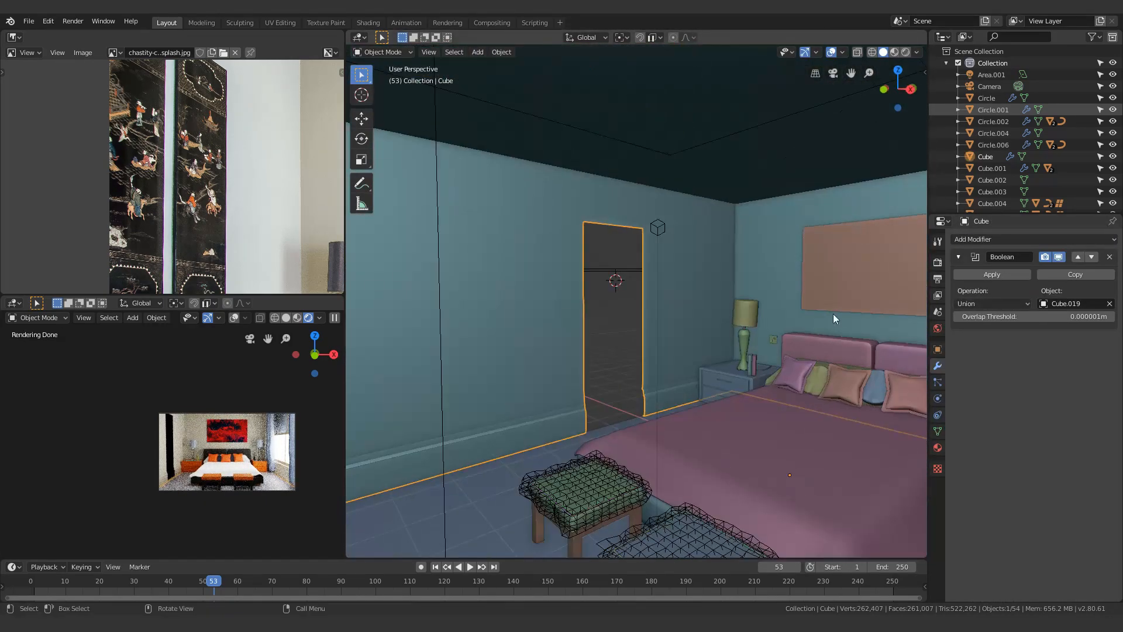
Step: Pull the separate edges around the doorway about 0.08 m along X and extrude them into a door frame
{"action": "middle_click_drag", "start_coordinate": [835, 318], "coordinate": [668, 416]}
{"action": "scroll", "coordinate": [724, 382], "scroll_direction": "down", "scroll_amount": 6}
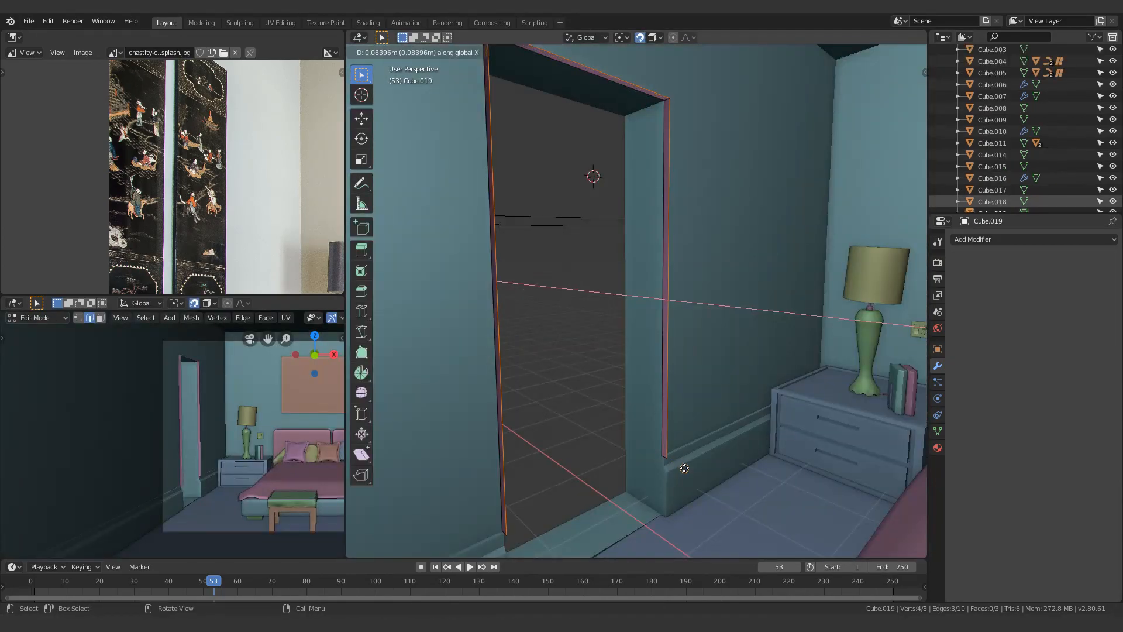
{"action": "key", "text": "a"}
{"action": "scroll", "coordinate": [739, 434], "scroll_direction": "up", "scroll_amount": 5}
{"action": "middle_click_drag", "start_coordinate": [739, 433], "coordinate": [705, 443]}
{"action": "key", "text": "Tab"}
{"action": "middle_click_drag", "start_coordinate": [569, 434], "coordinate": [634, 333]}
{"action": "key", "text": "Tab"}
{"action": "key", "text": "e"}
{"action": "key", "text": "Tab"}
{"action": "left_click", "coordinate": [531, 338]}
{"action": "key", "text": "q"}
{"action": "left_click", "coordinate": [522, 327]}
{"action": "key", "text": "Return"}
{"action": "middle_click_drag", "start_coordinate": [896, 292], "coordinate": [690, 298]}
{"action": "scroll", "coordinate": [554, 202], "scroll_direction": "down", "scroll_amount": 2}
{"action": "key", "text": "ctrl+z"}
{"action": "key", "text": "ctrl+z"}
Step: Try a modifier with a value of .01 on the door frame and undo it
{"action": "mouse_move", "coordinate": [456, 193]}
{"action": "middle_mouse_down"}
{"action": "mouse_move", "coordinate": [554, 201]}
{"action": "mouse_move", "coordinate": [445, 187]}
{"action": "middle_mouse_up"}
{"action": "scroll", "coordinate": [554, 202], "scroll_direction": "up", "scroll_amount": 2}
{"action": "key", "text": "Tab"}
{"action": "middle_click_drag", "start_coordinate": [637, 121], "coordinate": [655, 251]}
{"action": "key", "text": "q"}
{"action": "left_click", "coordinate": [617, 261]}
{"action": "scroll", "coordinate": [655, 251], "scroll_direction": "down", "scroll_amount": 1}
{"action": "type", "text": ".01"}
{"action": "key", "text": "Return"}
{"action": "middle_click_drag", "start_coordinate": [608, 190], "coordinate": [583, 180]}
{"action": "scroll", "coordinate": [583, 181], "scroll_direction": "up", "scroll_amount": 1}
{"action": "key", "text": "ctrl+z"}
{"action": "key", "text": "ctrl+z"}
Step: Bevel the door frame's outer edges with one segment and a width of about 0.0125 m
{"action": "key", "text": "Tab"}
{"action": "middle_click_drag", "start_coordinate": [562, 137], "coordinate": [585, 223]}
{"action": "key", "text": "ctrl+b"}
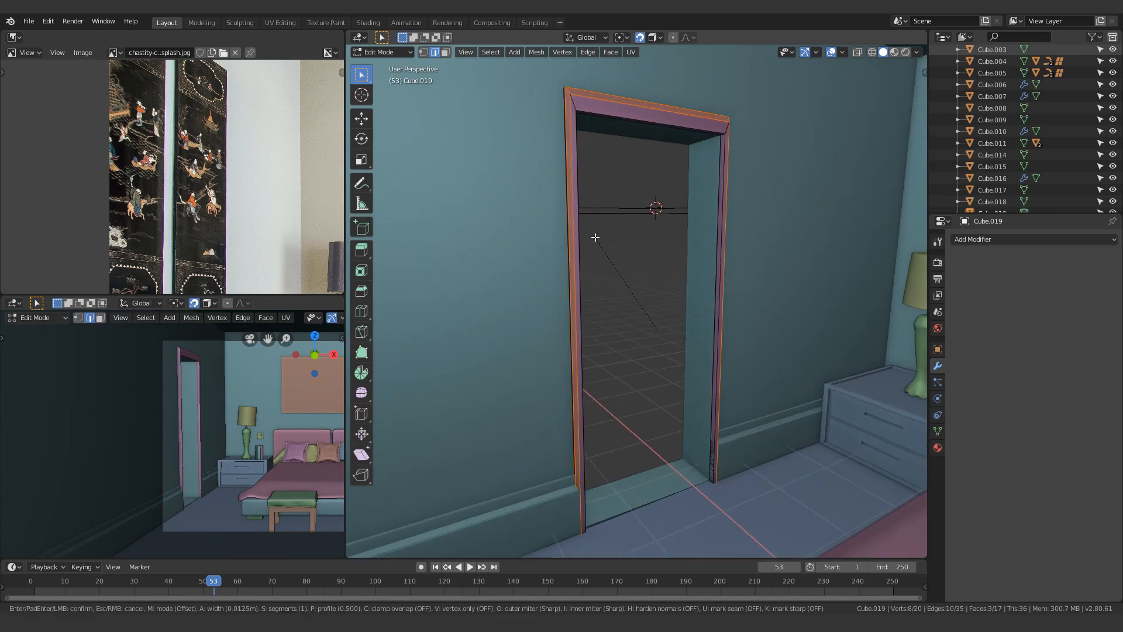
{"action": "left_click", "coordinate": [594, 238]}
{"action": "key", "text": "Tab"}
Step: Show the rendered preview in the small viewport and assign Material.011 to the door frame
{"action": "left_click", "coordinate": [308, 318]}
{"action": "middle_click_drag", "start_coordinate": [620, 280], "coordinate": [609, 386]}
{"action": "left_click", "coordinate": [937, 447]}
{"action": "left_click", "coordinate": [959, 278]}
{"action": "left_click", "coordinate": [987, 328]}
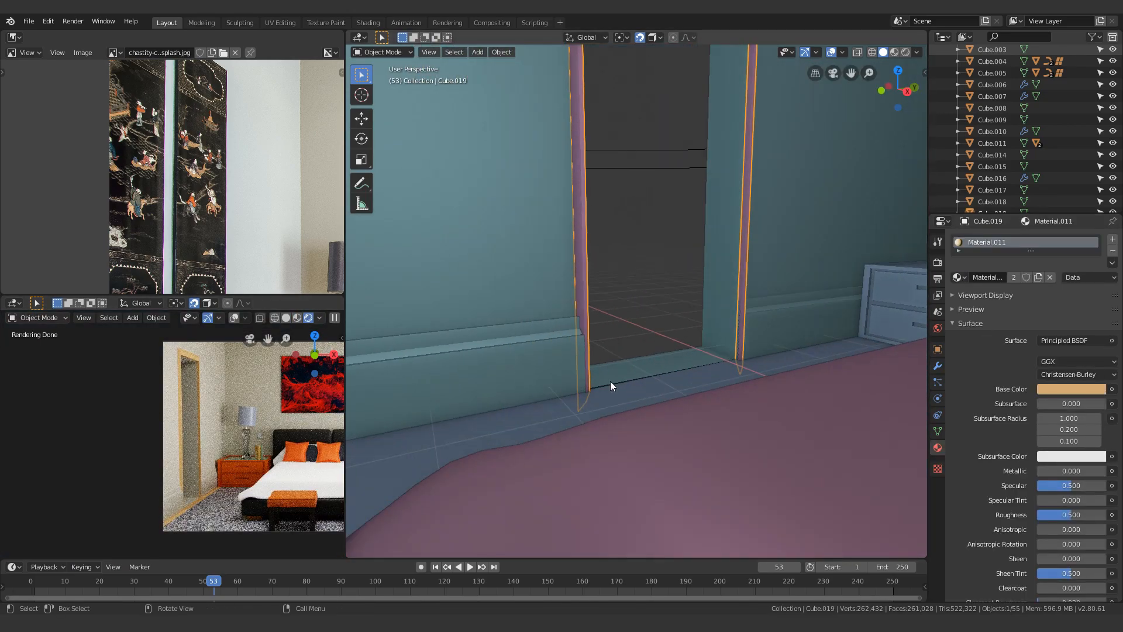
Step: Shift the whole door frame along X to fit against the left wall
{"action": "key", "text": "g"}
{"action": "key", "text": "x"}
{"action": "left_click", "coordinate": [631, 376]}
Step: Move the door frame's front inner faces on both sides and the head about 0.03 m along X and scale the selection
{"action": "key", "text": "Tab"}
{"action": "key", "text": "3"}
{"action": "left_click", "coordinate": [585, 310]}
{"action": "left_click", "coordinate": [773, 205], "text": "shift"}
{"action": "left_click", "coordinate": [610, 180], "text": "shift"}
{"action": "key", "text": "g"}
{"action": "key", "text": "x"}
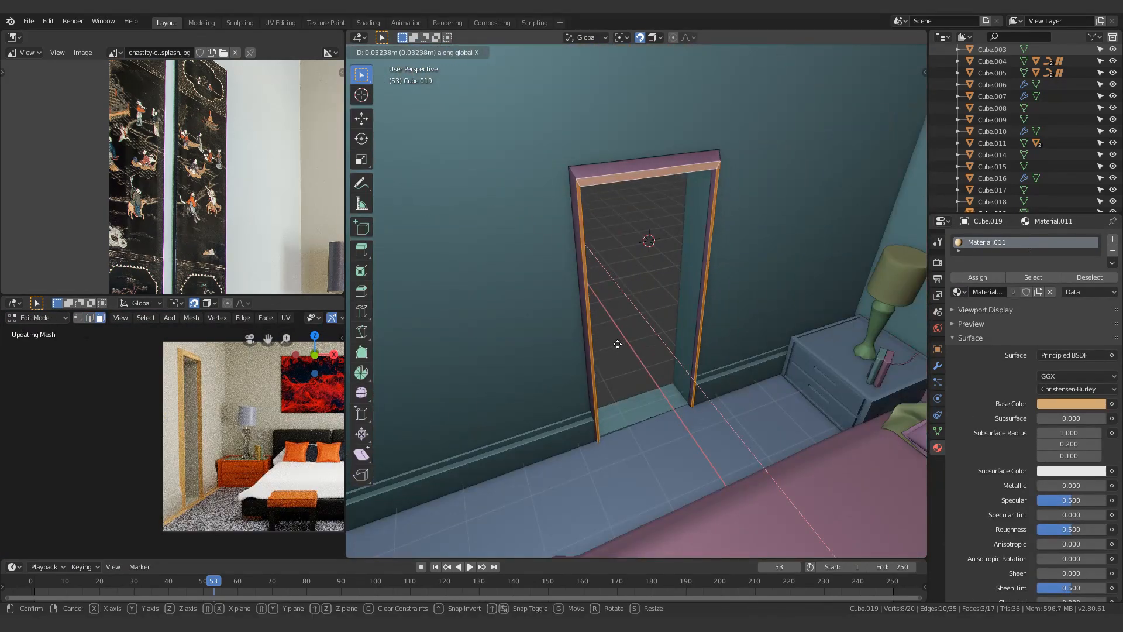
{"action": "scroll", "coordinate": [169, 510], "scroll_direction": "up", "scroll_amount": 8}
{"action": "middle_click_drag", "start_coordinate": [585, 357], "coordinate": [544, 285], "text": "shift"}
{"action": "scroll", "coordinate": [651, 304], "scroll_direction": "up", "scroll_amount": 5}
{"action": "key", "text": "s"}
{"action": "left_click", "coordinate": [491, 416]}
{"action": "key", "text": "Tab"}
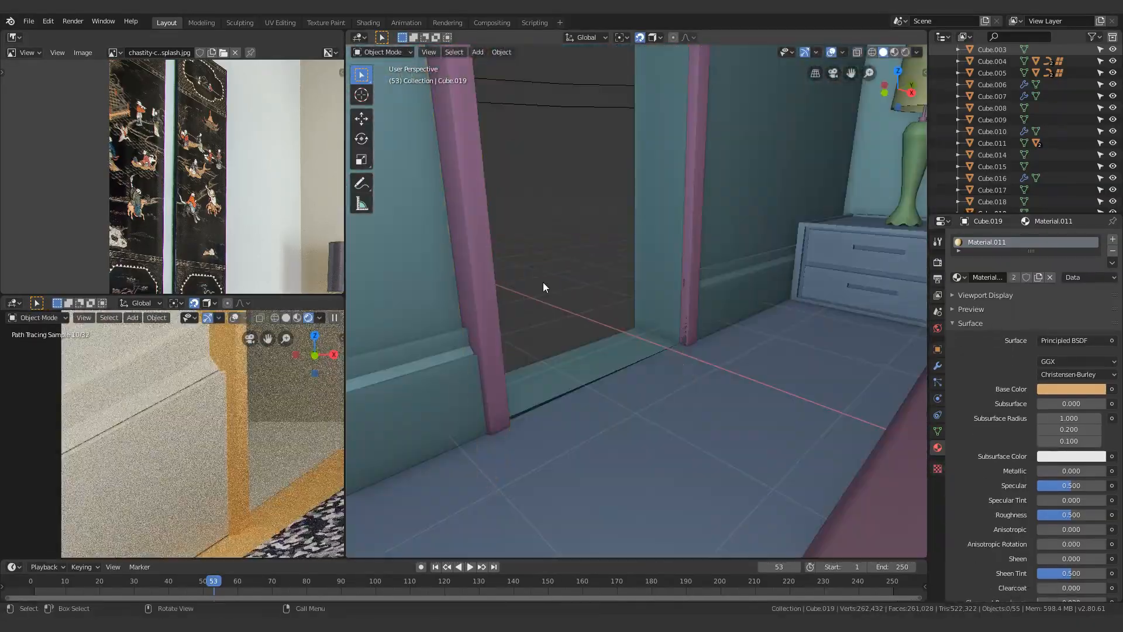
Step: Move the selected door frame faces further along X
{"action": "key", "text": "Tab"}
{"action": "key", "text": "g"}
{"action": "key", "text": "x"}
{"action": "left_click", "coordinate": [635, 245]}
{"action": "key", "text": "Tab"}
Step: Examine the lower end of the door frame and how the doorway sits in the room
{"action": "left_click", "coordinate": [503, 327]}
{"action": "key", "text": "Tab"}
{"action": "middle_click_drag", "start_coordinate": [421, 421], "coordinate": [599, 281], "text": "shift"}
{"action": "key", "text": "2"}
{"action": "left_click", "coordinate": [605, 289]}
{"action": "scroll", "coordinate": [587, 306], "scroll_direction": "down", "scroll_amount": 5}
{"action": "key", "text": "Tab"}
{"action": "left_click", "coordinate": [250, 426]}
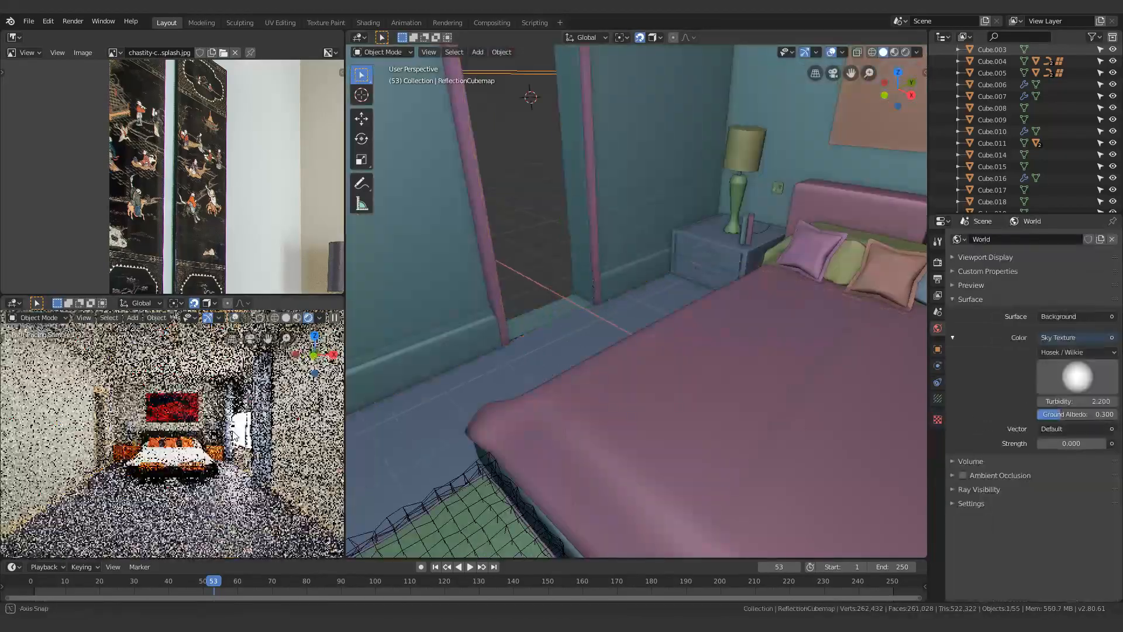
{"action": "middle_click_drag", "start_coordinate": [445, 275], "coordinate": [376, 424], "text": "shift"}
{"action": "scroll", "coordinate": [234, 433], "scroll_direction": "down", "scroll_amount": 8}
Step: Adjust the selected part of the door frame's mesh along Z
{"action": "left_click", "coordinate": [497, 234]}
{"action": "middle_click_drag", "start_coordinate": [497, 234], "coordinate": [585, 281]}
{"action": "key", "text": "Tab"}
{"action": "key", "text": "g"}
{"action": "key", "text": "z"}
{"action": "left_click", "coordinate": [590, 245]}
{"action": "key", "text": "Tab"}
Step: Set the door frame material's base colour to beige and its metallic value to 1.000
{"action": "middle_click_drag", "start_coordinate": [584, 380], "coordinate": [579, 176], "text": "shift"}
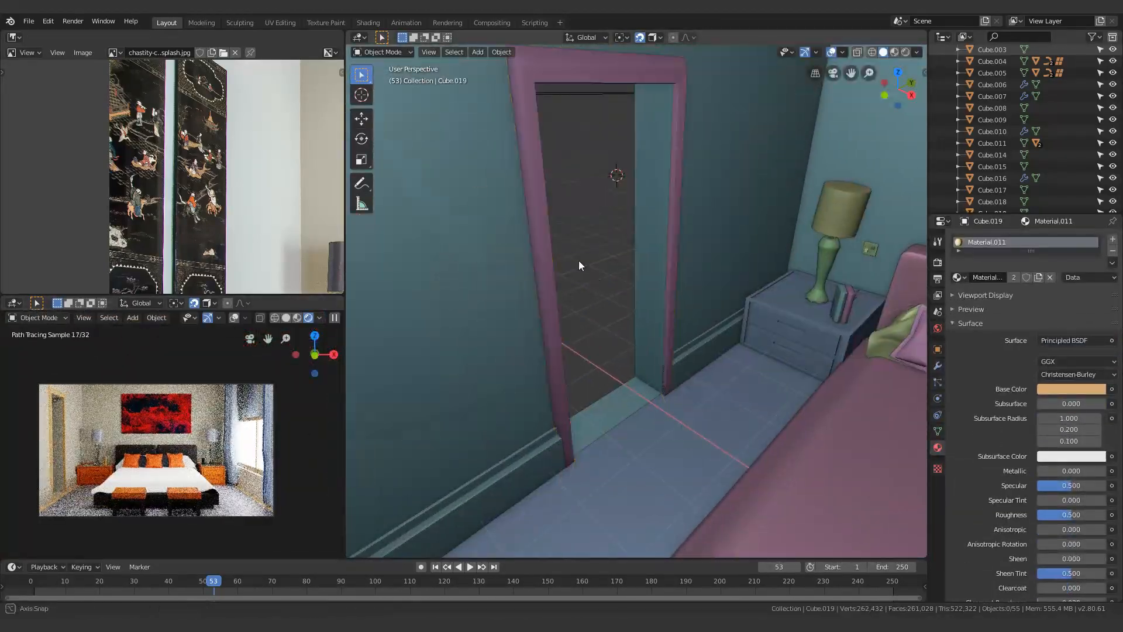
{"action": "scroll", "coordinate": [88, 456], "scroll_direction": "up", "scroll_amount": 4}
{"action": "middle_click_drag", "start_coordinate": [88, 457], "coordinate": [246, 439], "text": "shift"}
{"action": "left_click_drag", "start_coordinate": [1056, 471], "coordinate": [1111, 471]}
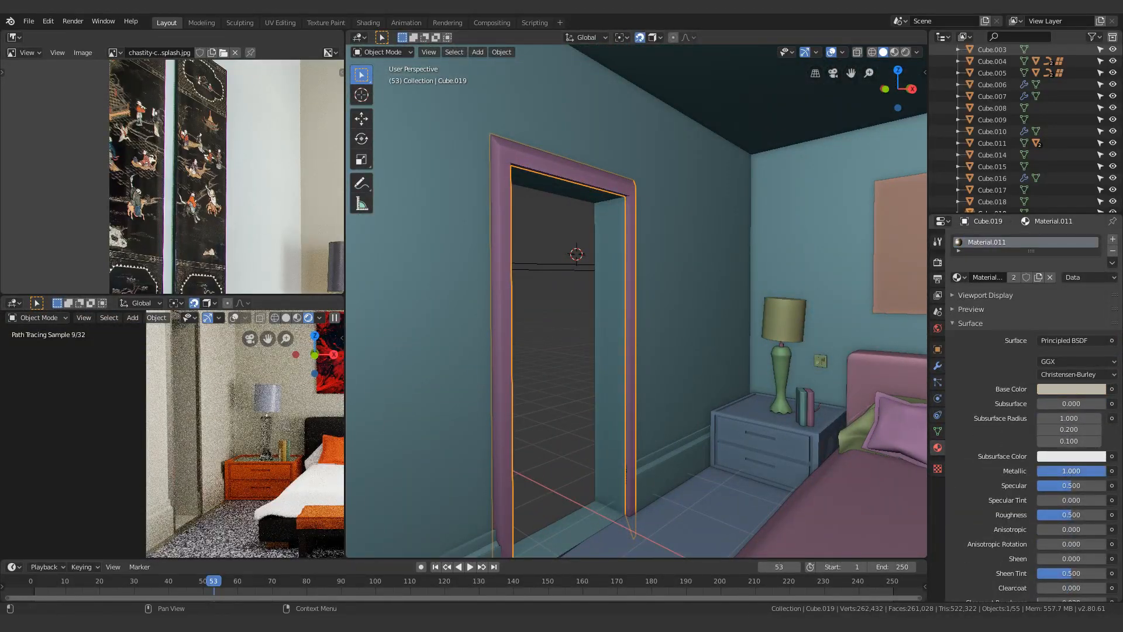
Step: Move the door frame's top face along Z
{"action": "middle_click_drag", "start_coordinate": [526, 380], "coordinate": [526, 351]}
{"action": "scroll", "coordinate": [188, 412], "scroll_direction": "up", "scroll_amount": 4}
{"action": "middle_click_drag", "start_coordinate": [619, 292], "coordinate": [650, 370]}
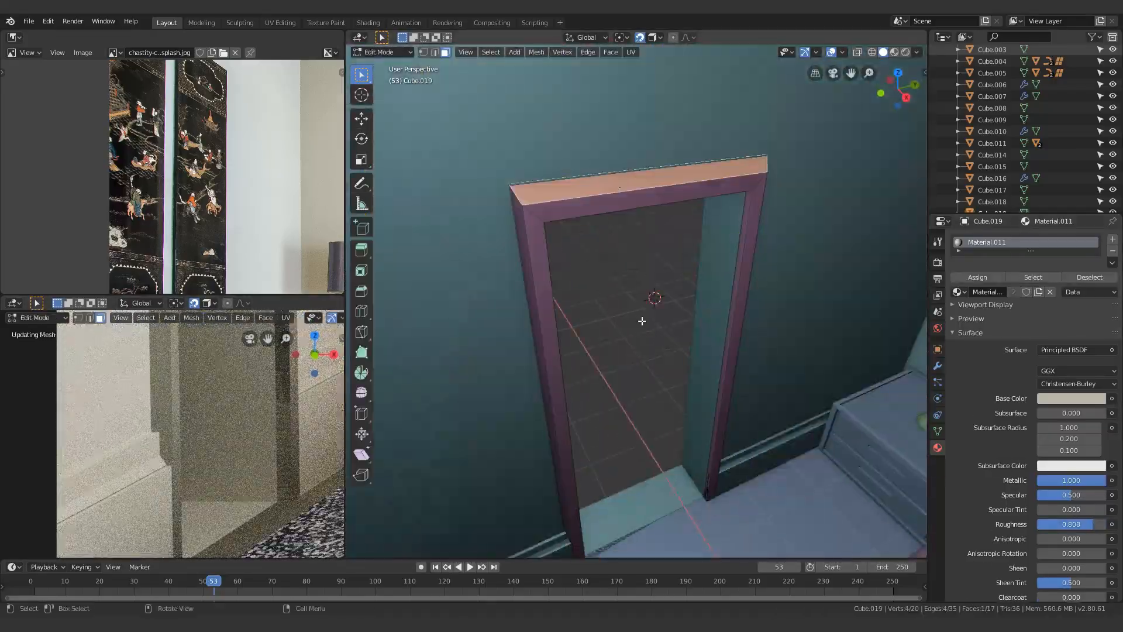
{"action": "key", "text": "Tab"}
{"action": "left_click", "coordinate": [655, 182]}
{"action": "key", "text": "g"}
{"action": "key", "text": "z"}
{"action": "left_click", "coordinate": [649, 234]}
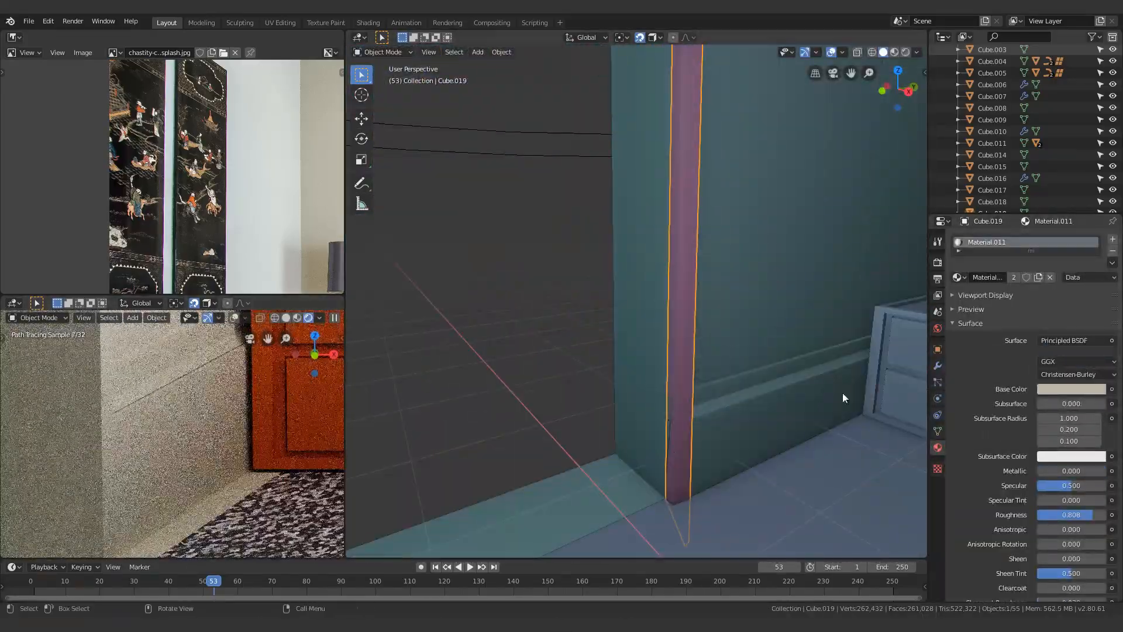
Step: Set the frame material's subsurface colour to near black and roughness to 1.000, and darken its base colour
{"action": "left_click", "coordinate": [1070, 389]}
{"action": "left_click_drag", "start_coordinate": [1097, 307], "coordinate": [1097, 366]}
{"action": "left_click_drag", "start_coordinate": [1079, 515], "coordinate": [1109, 515]}
{"action": "left_click", "coordinate": [1085, 389]}
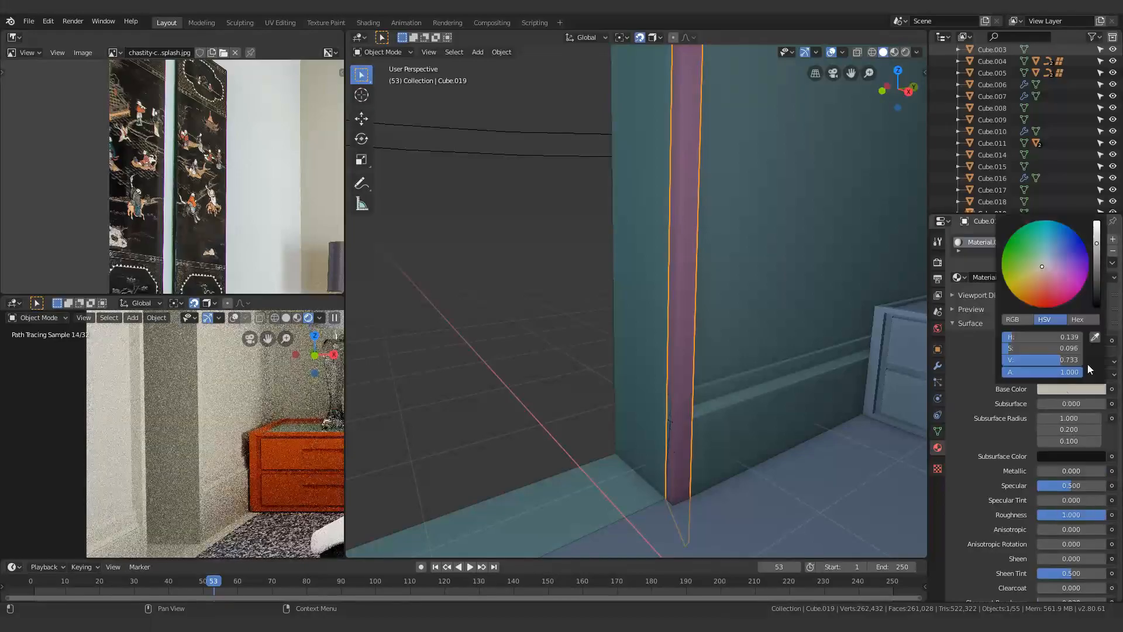
{"action": "left_click_drag", "start_coordinate": [1096, 243], "coordinate": [1093, 267]}
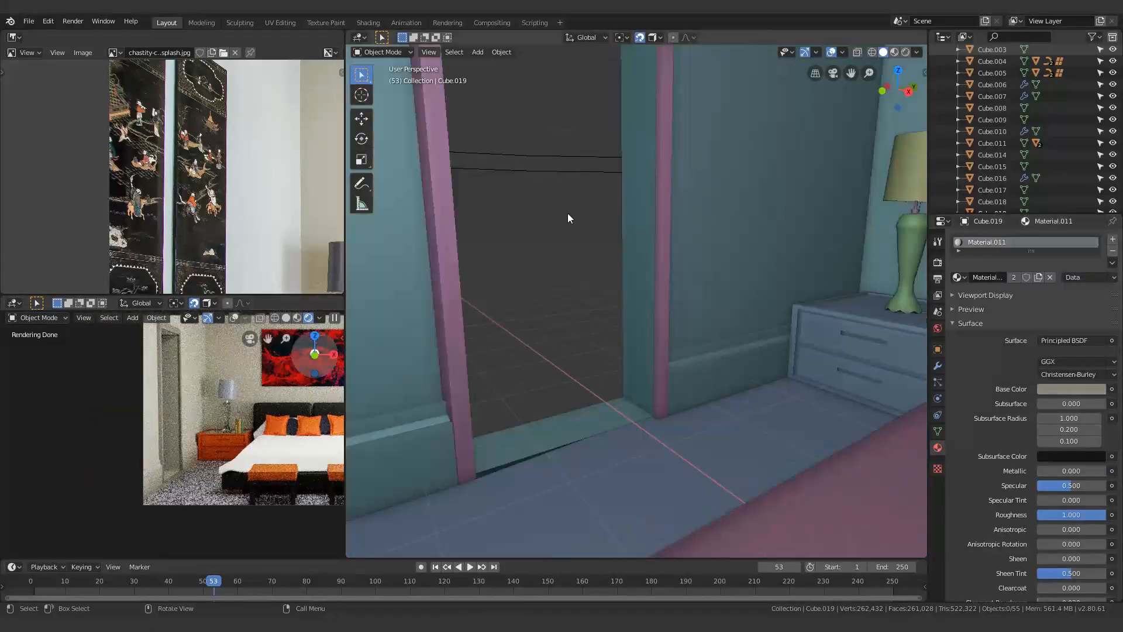
Step: Try applying Geometry to Origin to the door frame
{"action": "scroll", "coordinate": [648, 348], "scroll_direction": "down", "scroll_amount": 5}
{"action": "key", "text": "ctrl+alt+shift+c"}
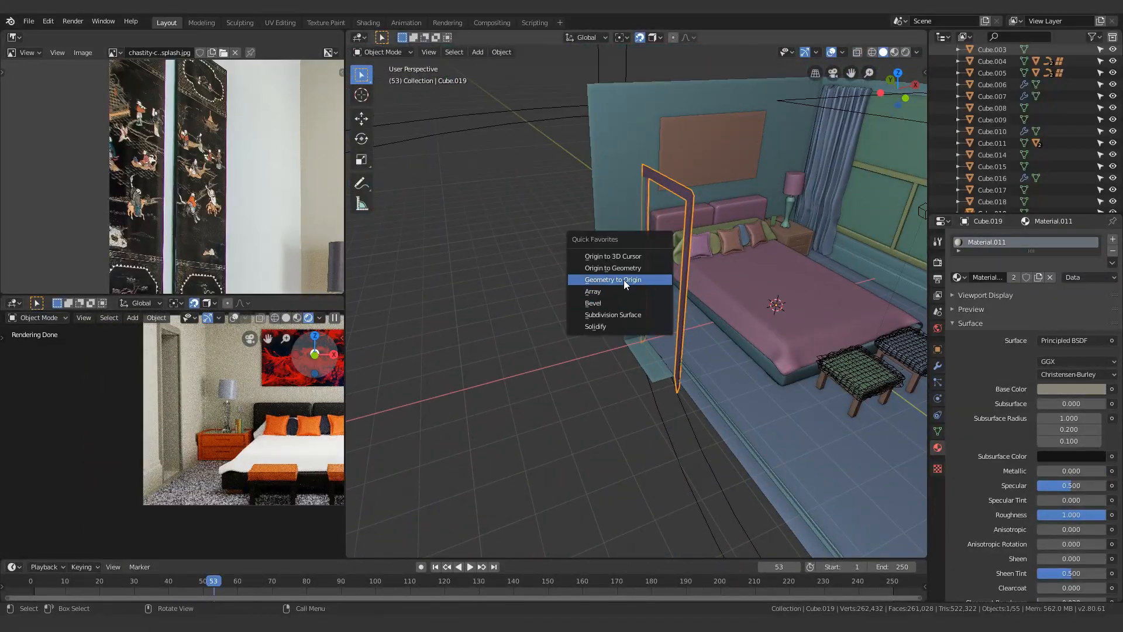
{"action": "left_click", "coordinate": [623, 282]}
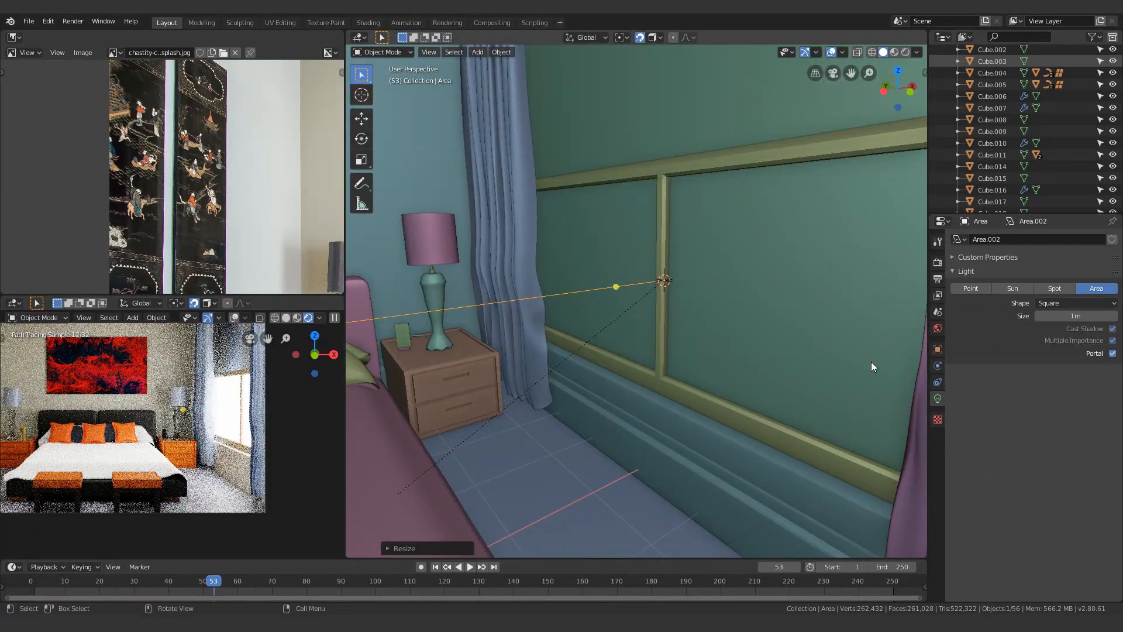
Step: Delete the pane covering the window and the light probe in the middle of the room
{"action": "left_click", "coordinate": [742, 356]}
{"action": "key", "text": "h"}
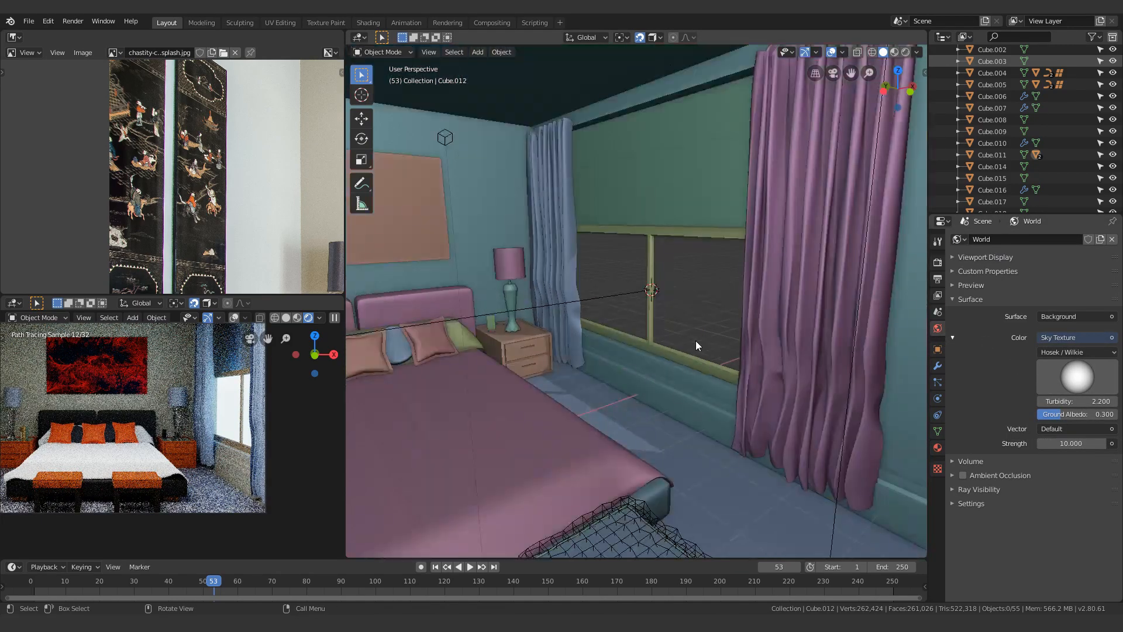
{"action": "key", "text": "x"}
{"action": "left_click", "coordinate": [662, 305]}
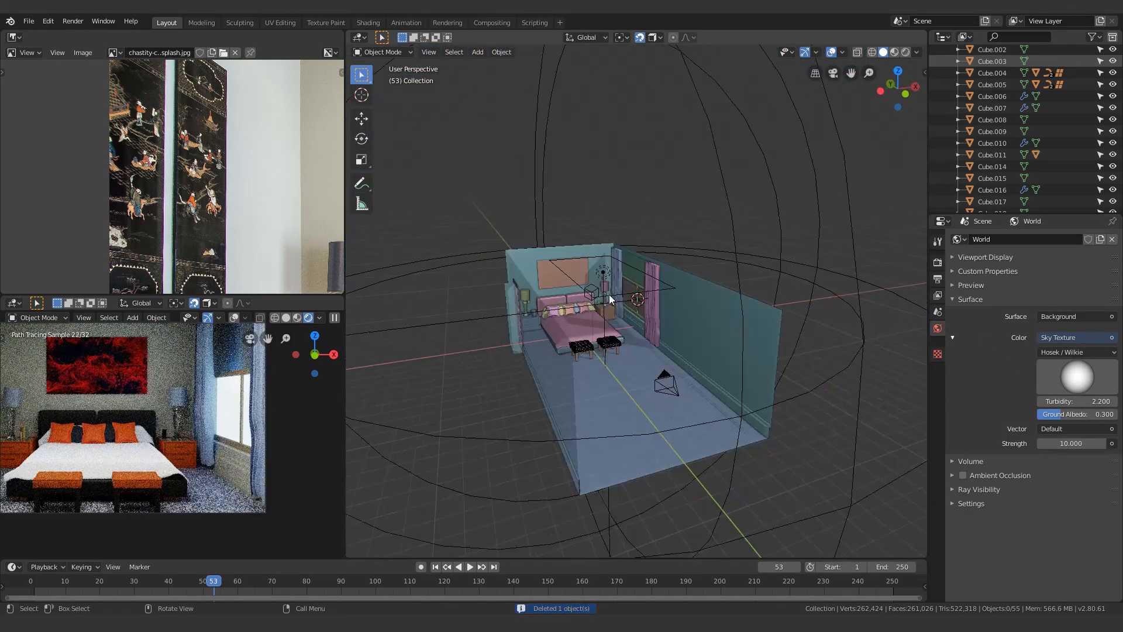
{"action": "left_click", "coordinate": [597, 340]}
{"action": "key", "text": "x"}
{"action": "left_click", "coordinate": [704, 401]}
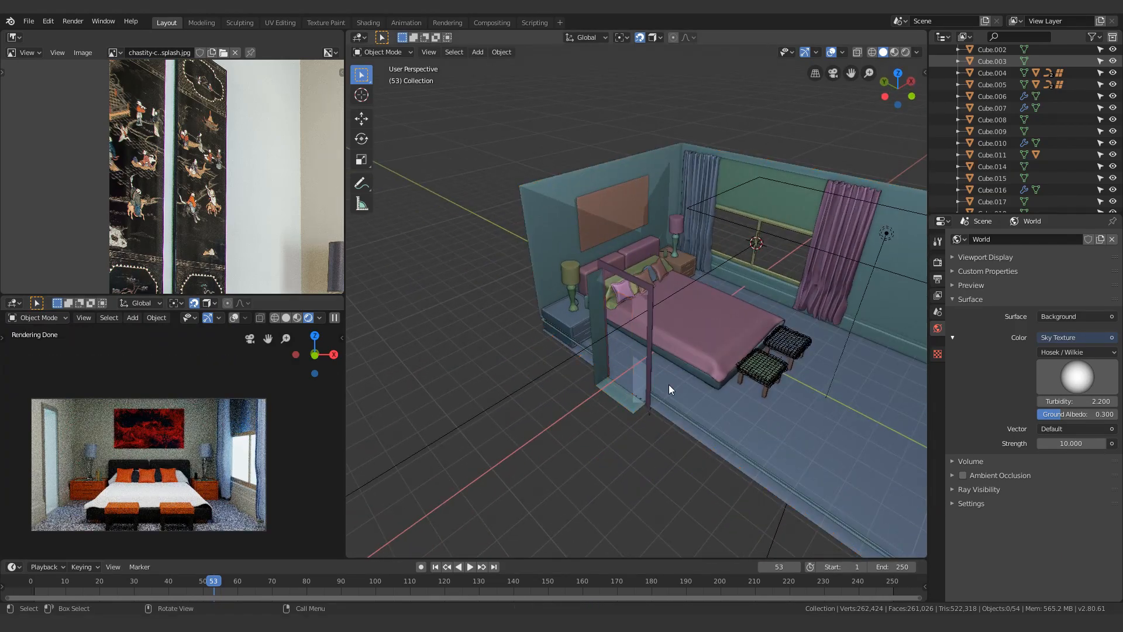
Step: Extrude the doorway's outer edge loop outward along X into a short corridor and fill its open end with a face
{"action": "left_click", "coordinate": [620, 403]}
{"action": "key", "text": "Tab"}
{"action": "scroll", "coordinate": [619, 406], "scroll_direction": "down", "scroll_amount": 1}
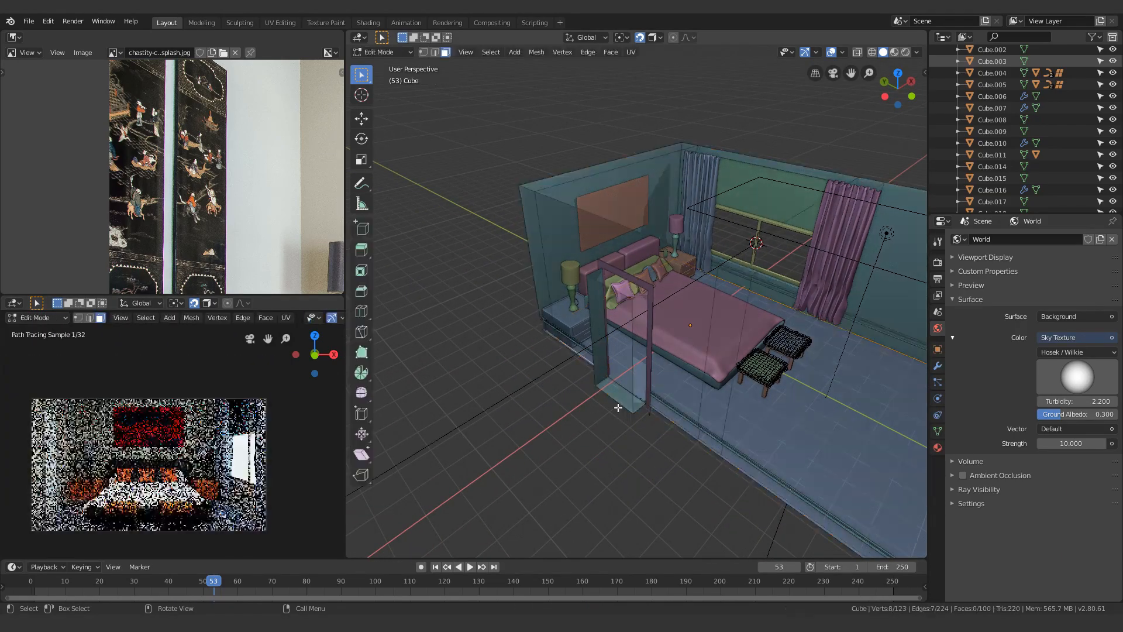
{"action": "key", "text": "2"}
{"action": "scroll", "coordinate": [573, 314], "scroll_direction": "up", "scroll_amount": 3}
{"action": "scroll", "coordinate": [611, 314], "scroll_direction": "down", "scroll_amount": 4}
{"action": "left_click", "coordinate": [609, 311], "text": "alt"}
{"action": "scroll", "coordinate": [563, 368], "scroll_direction": "up", "scroll_amount": 4}
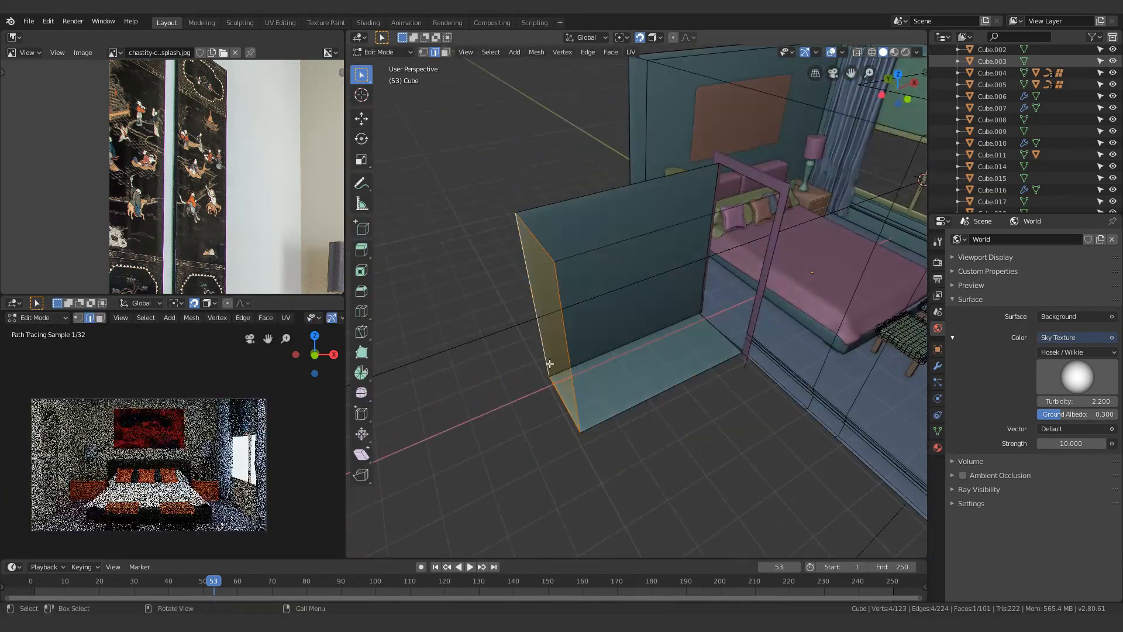
{"action": "left_click", "coordinate": [556, 369]}
{"action": "key", "text": "Tab"}
Step: Add a point light with strength 100 and move it along X inside the corridor behind the doorway
{"action": "key", "text": "shift+a"}
{"action": "mouse_move", "coordinate": [589, 400]}
{"action": "left_click", "coordinate": [644, 399]}
{"action": "middle_click_drag", "start_coordinate": [643, 399], "coordinate": [552, 430]}
{"action": "key", "text": "g"}
{"action": "key", "text": "x"}
{"action": "left_click", "coordinate": [606, 425]}
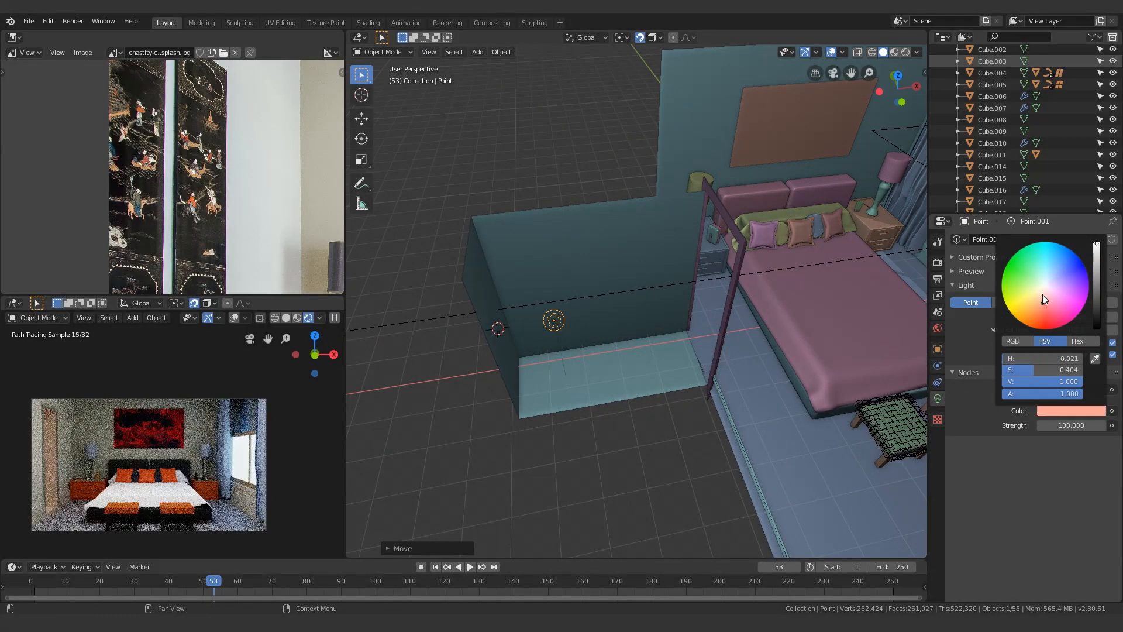
Step: Examine the lit doorway and the bedside corner in the rendered preview
{"action": "scroll", "coordinate": [151, 463], "scroll_direction": "up", "scroll_amount": 4}
{"action": "middle_click_drag", "start_coordinate": [151, 463], "coordinate": [290, 414], "text": "shift"}
{"action": "scroll", "coordinate": [291, 413], "scroll_direction": "down", "scroll_amount": 4}
{"action": "middle_click_drag", "start_coordinate": [585, 351], "coordinate": [554, 358]}
{"action": "scroll", "coordinate": [554, 359], "scroll_direction": "up", "scroll_amount": 3}
{"action": "scroll", "coordinate": [123, 422], "scroll_direction": "up", "scroll_amount": 4}
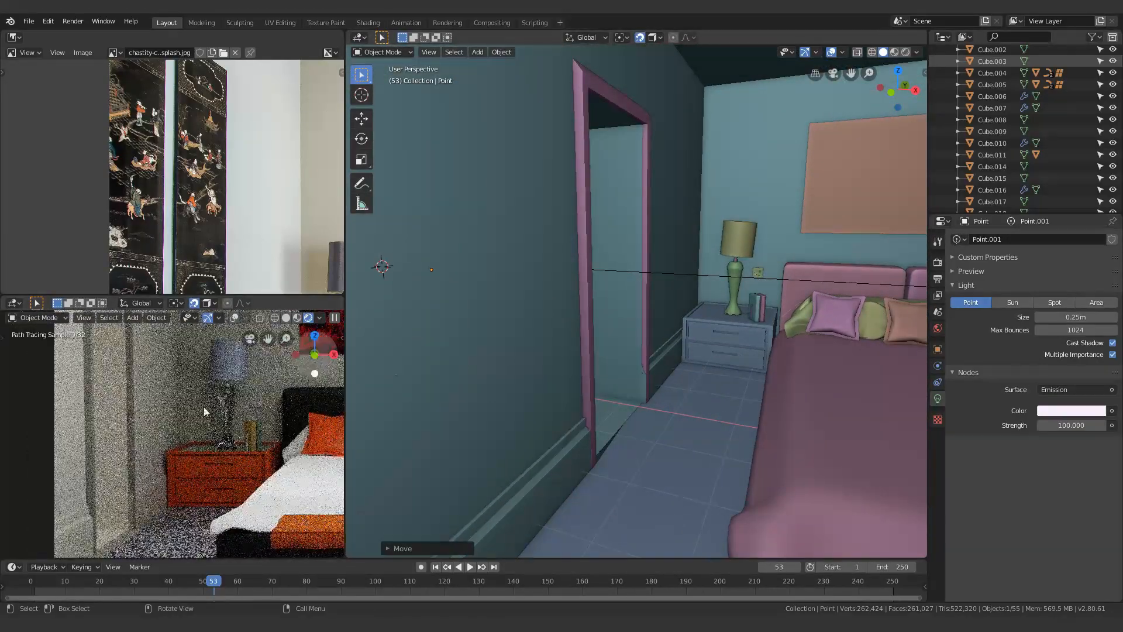
{"action": "scroll", "coordinate": [660, 385], "scroll_direction": "up", "scroll_amount": 4}
Step: Scale the door frame along Y to about 0.99
{"action": "left_click", "coordinate": [645, 379]}
{"action": "middle_click_drag", "start_coordinate": [668, 374], "coordinate": [625, 379]}
{"action": "key", "text": "s"}
{"action": "key", "text": "x"}
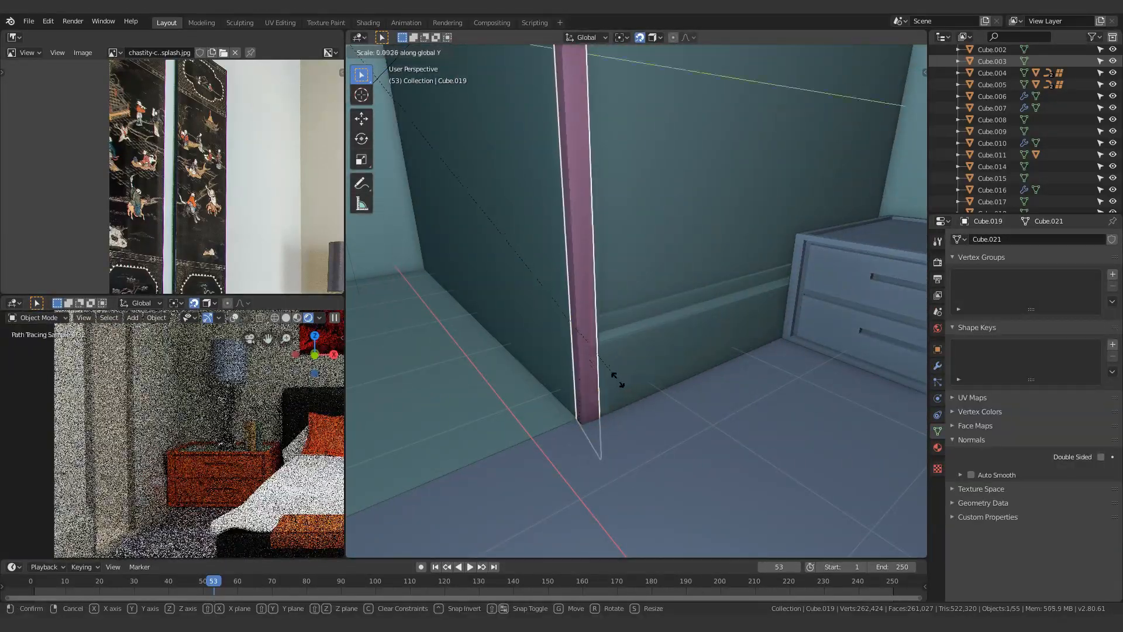
{"action": "left_click", "coordinate": [618, 380]}
Step: Inspect the door frame and the wall edges around the doorway
{"action": "scroll", "coordinate": [585, 328], "scroll_direction": "down", "scroll_amount": 5}
{"action": "scroll", "coordinate": [584, 304], "scroll_direction": "up", "scroll_amount": 3}
{"action": "left_click", "coordinate": [606, 321]}
{"action": "key", "text": "Tab"}
{"action": "left_click", "coordinate": [524, 354]}
{"action": "middle_click_drag", "start_coordinate": [606, 321], "coordinate": [679, 363]}
{"action": "left_click", "coordinate": [563, 388]}
{"action": "scroll", "coordinate": [564, 397], "scroll_direction": "down", "scroll_amount": 6}
{"action": "key", "text": "h"}
{"action": "scroll", "coordinate": [627, 370], "scroll_direction": "up", "scroll_amount": 5}
Step: Finish scaling the door frame along Y and delete the leftover room face at the baseboard's end beside the doorway
{"action": "left_click", "coordinate": [762, 353]}
{"action": "key", "text": "Tab"}
{"action": "left_click", "coordinate": [731, 368]}
{"action": "key", "text": "Tab"}
{"action": "left_click", "coordinate": [693, 329]}
{"action": "key", "text": "Tab"}
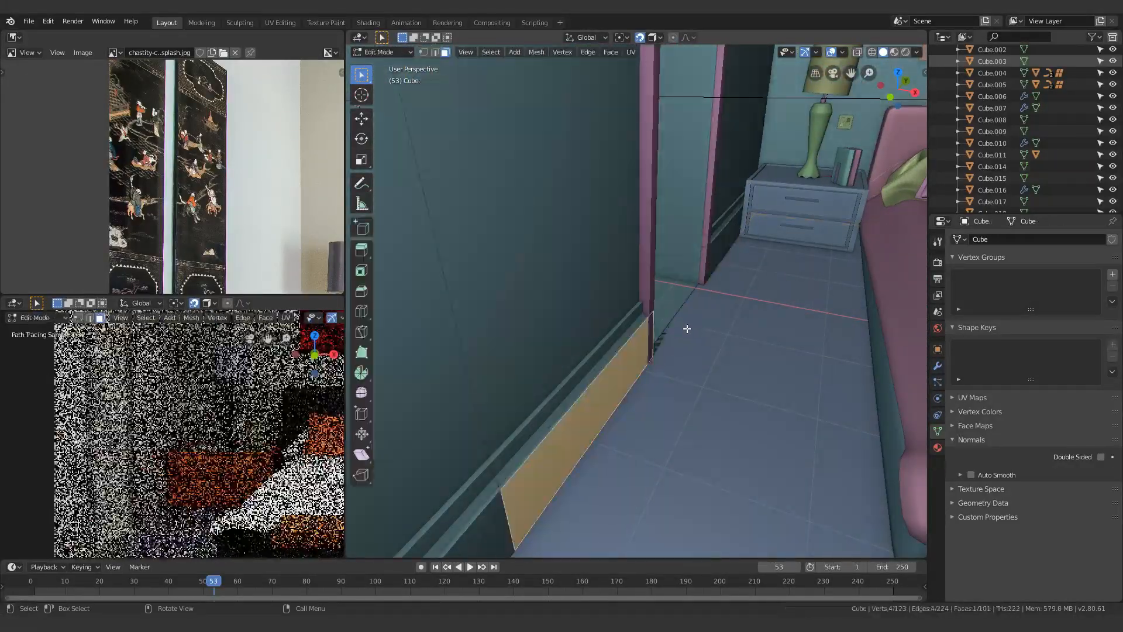
{"action": "left_click", "coordinate": [664, 335]}
{"action": "key", "text": "x"}
{"action": "left_click", "coordinate": [689, 331]}
Step: Add a second material with a black base color to the room mesh for the floor face behind the doorway
{"action": "middle_click_drag", "start_coordinate": [723, 313], "coordinate": [712, 385]}
{"action": "left_click", "coordinate": [637, 278]}
{"action": "left_click", "coordinate": [938, 332]}
{"action": "left_click", "coordinate": [937, 447]}
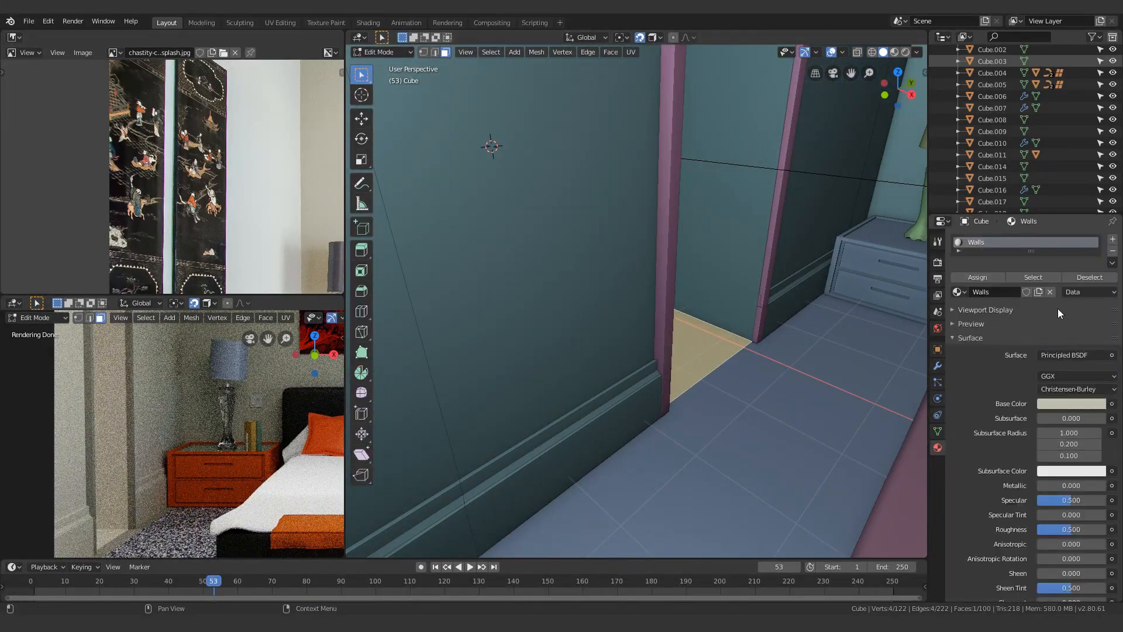
{"action": "left_click", "coordinate": [1112, 239]}
{"action": "left_click", "coordinate": [989, 319]}
{"action": "middle_click_drag", "start_coordinate": [715, 349], "coordinate": [615, 336], "text": "shift"}
{"action": "scroll", "coordinate": [617, 373], "scroll_direction": "up", "scroll_amount": 3}
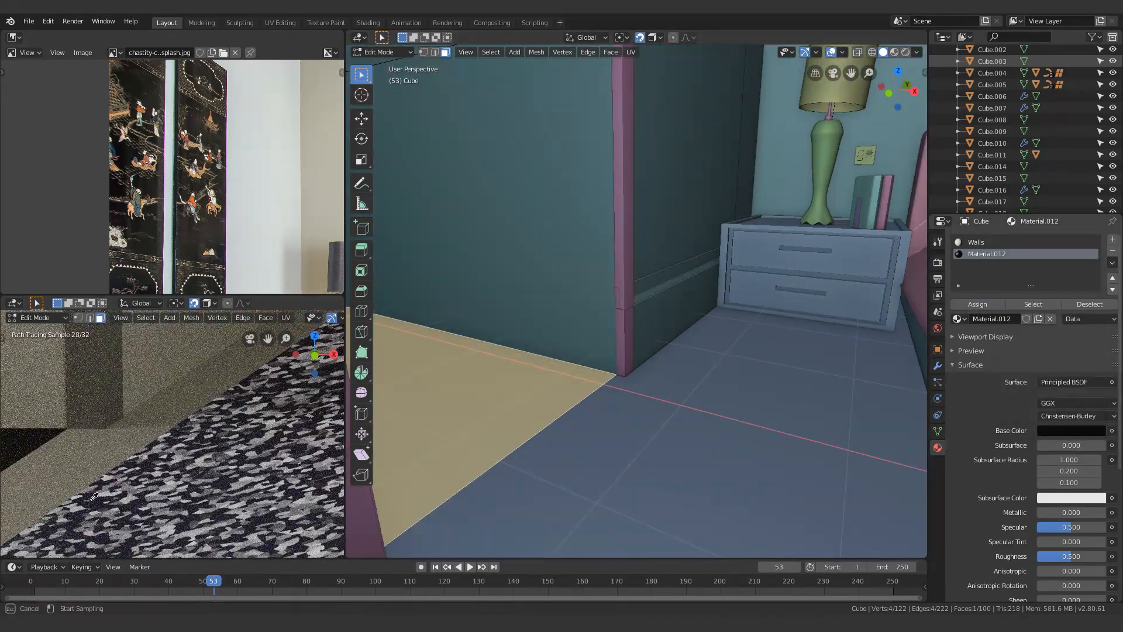
Step: Change the doorway floor material's base color to dark blue and check it in the rendered preview
{"action": "scroll", "coordinate": [111, 451], "scroll_direction": "down", "scroll_amount": 5}
{"action": "scroll", "coordinate": [571, 376], "scroll_direction": "up", "scroll_amount": 2}
{"action": "scroll", "coordinate": [522, 332], "scroll_direction": "down", "scroll_amount": 5}
{"action": "key", "text": "Tab"}
{"action": "scroll", "coordinate": [519, 316], "scroll_direction": "down", "scroll_amount": 5}
{"action": "scroll", "coordinate": [517, 310], "scroll_direction": "up", "scroll_amount": 9}
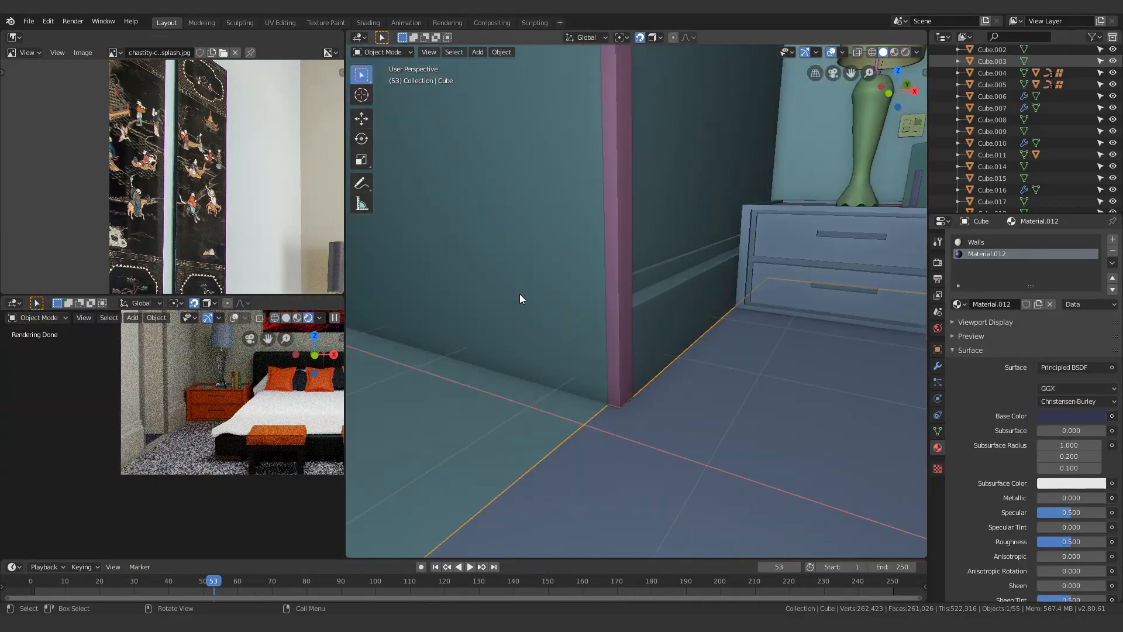
{"action": "scroll", "coordinate": [520, 299], "scroll_direction": "down", "scroll_amount": 6}
Step: Set the Walls material's base color to a pale cyan white with hue 0.5, saturation 0.08 and value 1
{"action": "key", "text": "Tab"}
{"action": "left_click", "coordinate": [581, 252]}
{"action": "middle_click_drag", "start_coordinate": [582, 252], "coordinate": [895, 463]}
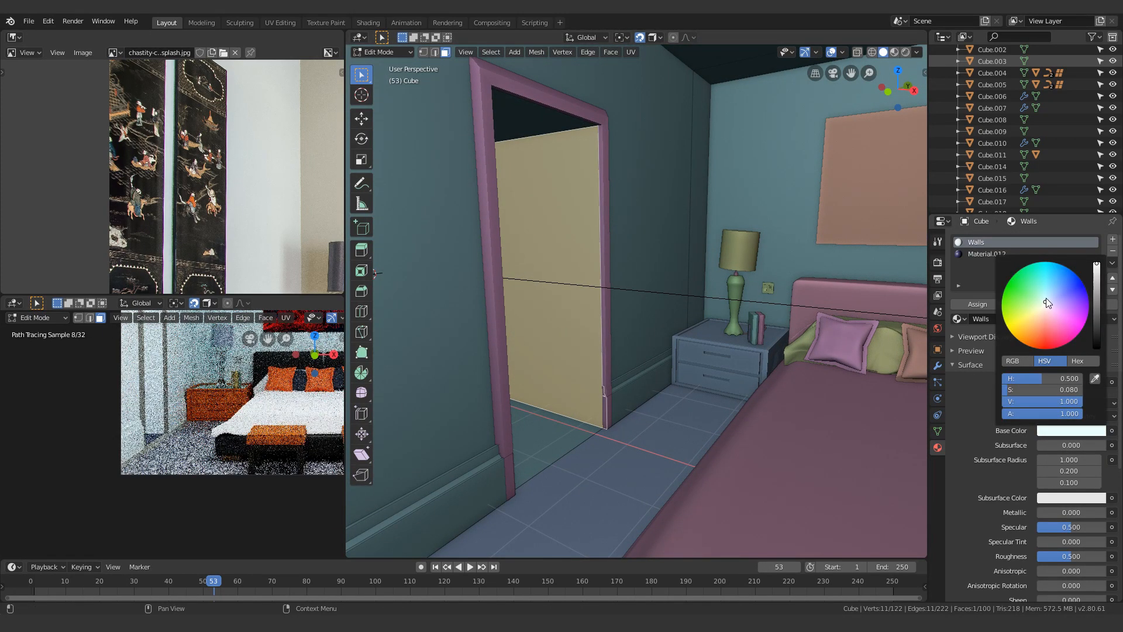
{"action": "scroll", "coordinate": [890, 317], "scroll_direction": "down", "scroll_amount": 5}
{"action": "scroll", "coordinate": [890, 316], "scroll_direction": "up", "scroll_amount": 6}
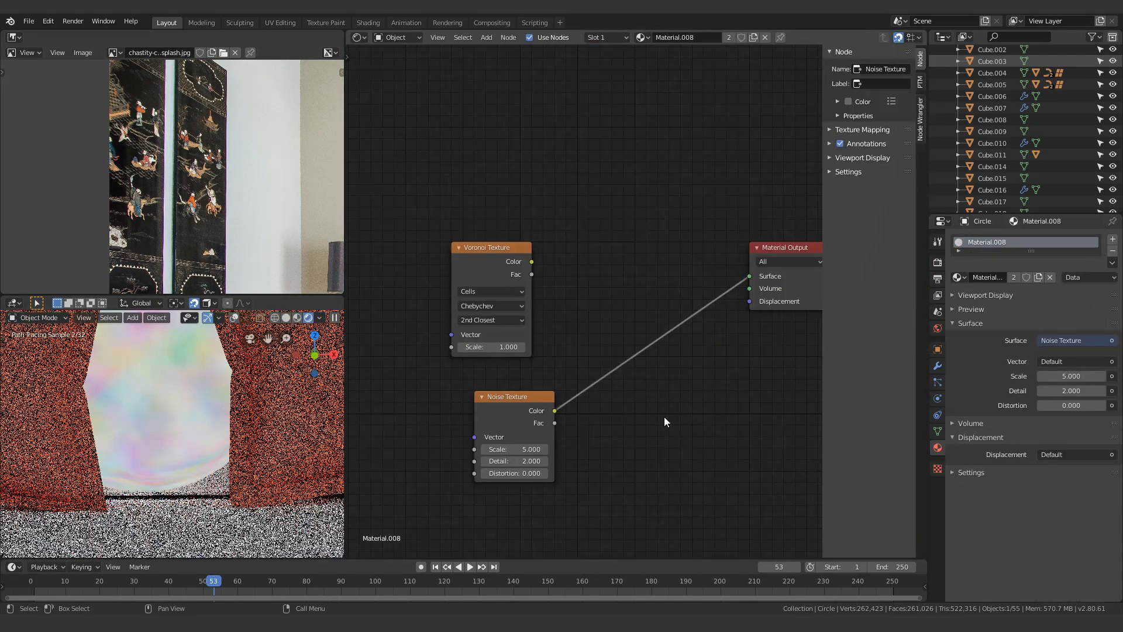
Step: Insert a ColorRamp between the round cushion's Noise Texture and Material Output and move its black stop to about 0.764
{"action": "key", "text": "F3"}
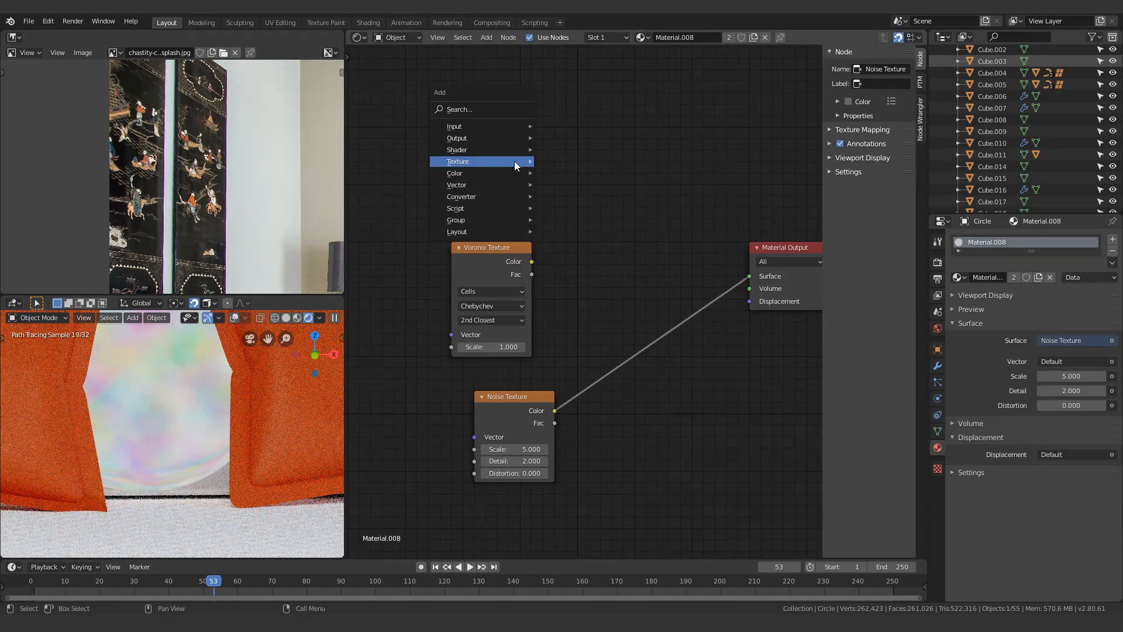
{"action": "left_click", "coordinate": [576, 210]}
{"action": "key", "text": "shift+q"}
{"action": "left_click", "coordinate": [587, 173]}
{"action": "left_click", "coordinate": [616, 339]}
{"action": "scroll", "coordinate": [568, 349], "scroll_direction": "up", "scroll_amount": 2}
{"action": "left_click_drag", "start_coordinate": [458, 398], "coordinate": [545, 402]}
{"action": "scroll", "coordinate": [504, 264], "scroll_direction": "up", "scroll_amount": 1}
{"action": "key", "text": "Home"}
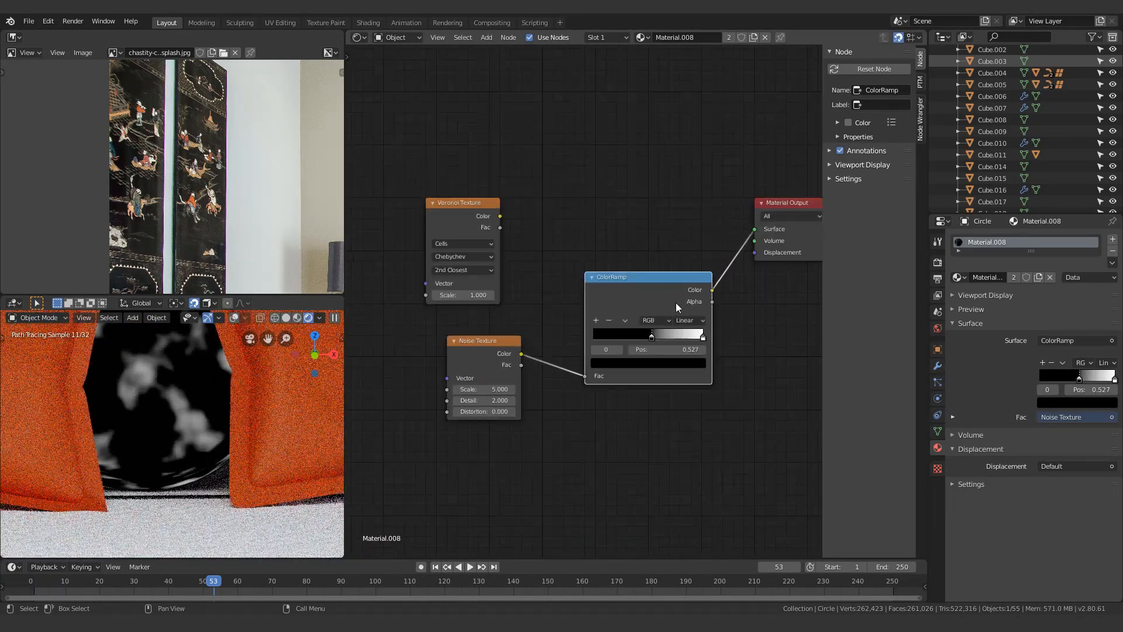
{"action": "scroll", "coordinate": [670, 328], "scroll_direction": "up", "scroll_amount": 9}
{"action": "left_click", "coordinate": [657, 351]}
{"action": "left_click", "coordinate": [661, 404]}
{"action": "left_click_drag", "start_coordinate": [660, 353], "coordinate": [713, 364]}
Step: Set the Noise Texture's scale to 1 and detail to 0, and try a distortion of 5
{"action": "middle_click_drag", "start_coordinate": [384, 479], "coordinate": [485, 404]}
{"action": "scroll", "coordinate": [485, 404], "scroll_direction": "up", "scroll_amount": 3}
{"action": "key", "text": "BackSpace"}
{"action": "key", "text": "BackSpace"}
{"action": "left_click", "coordinate": [523, 409]}
{"action": "type", "text": "1"}
{"action": "key", "text": "Return"}
{"action": "left_click", "coordinate": [525, 461]}
{"action": "type", "text": "5"}
{"action": "key", "text": "Return"}
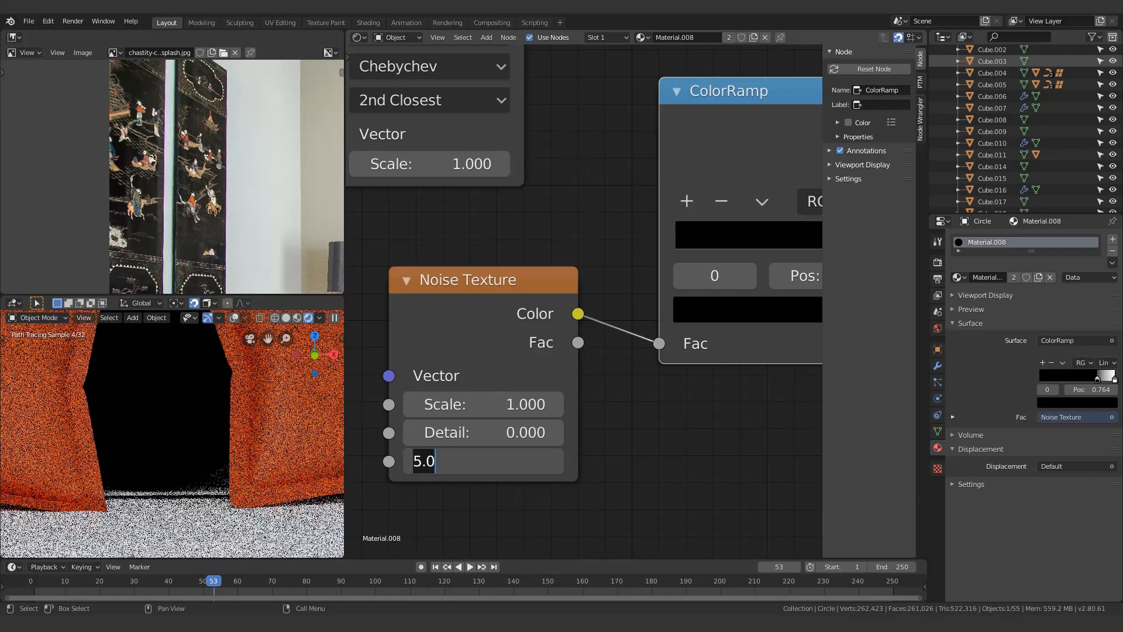
Step: Move the ColorRamp's black stop to about 0.450
{"action": "middle_click_drag", "start_coordinate": [744, 371], "coordinate": [512, 428]}
{"action": "left_click_drag", "start_coordinate": [661, 307], "coordinate": [573, 322]}
{"action": "scroll", "coordinate": [183, 442], "scroll_direction": "down", "scroll_amount": 6}
Step: Unwrap the whole round cushion with Smart UV Project at an angle limit of 66
{"action": "key", "text": "z"}
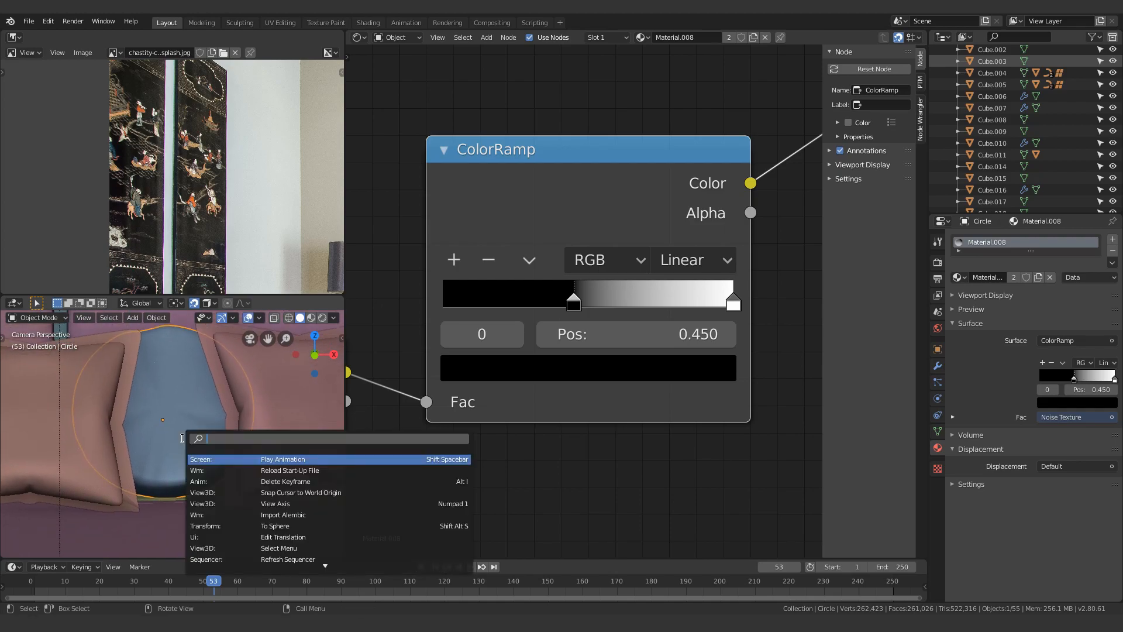
{"action": "key", "text": "a"}
{"action": "key", "text": "F3"}
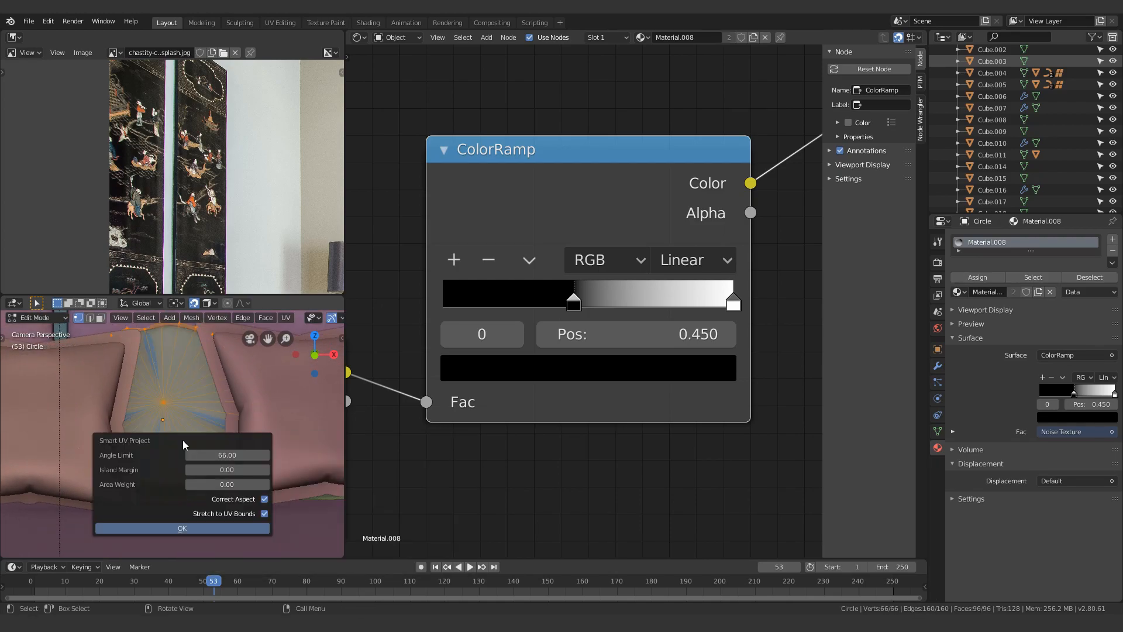
{"action": "left_click", "coordinate": [182, 528]}
Step: Unwrap the other round cushion with Smart UV Project and return the preview to rendered shading
{"action": "scroll", "coordinate": [144, 482], "scroll_direction": "down", "scroll_amount": 4}
{"action": "key", "text": "Tab"}
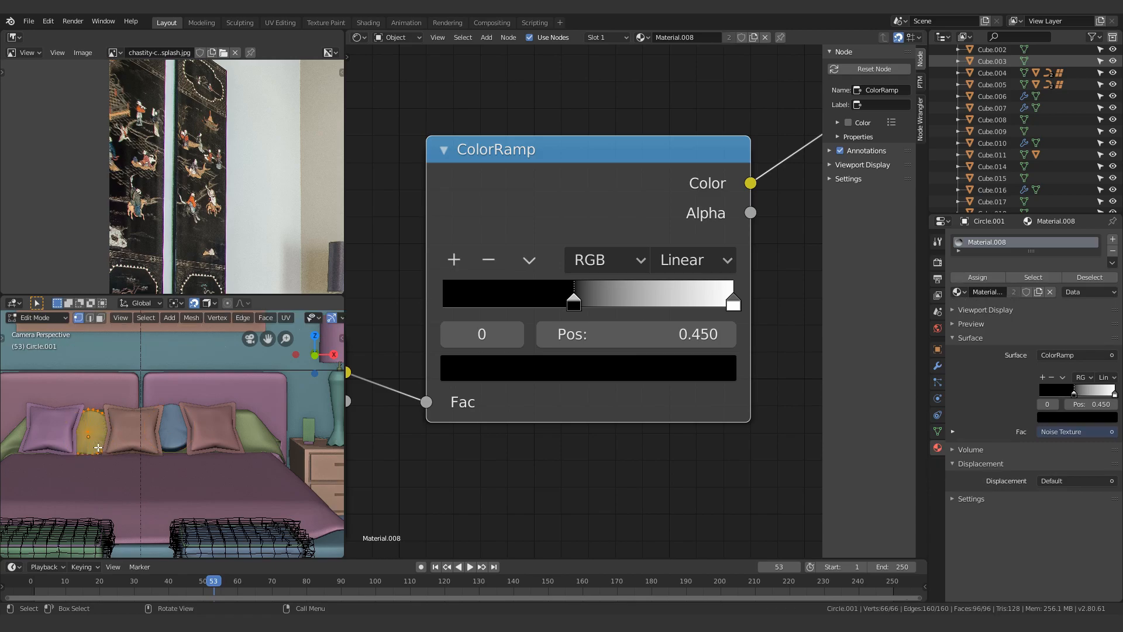
{"action": "key", "text": "u"}
{"action": "left_click", "coordinate": [98, 450]}
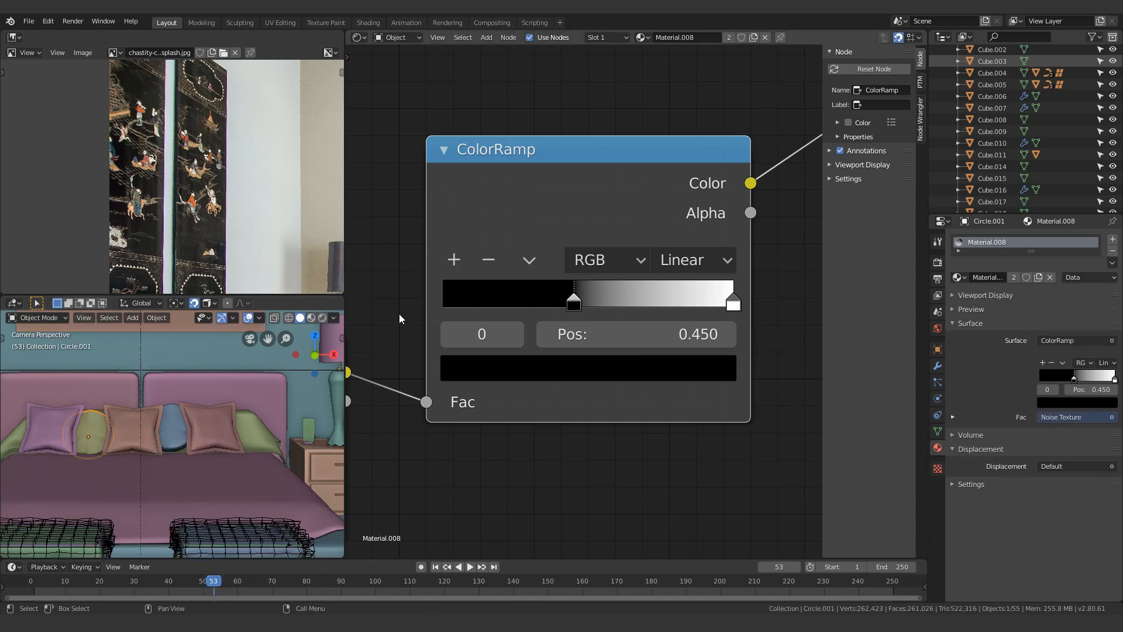
{"action": "left_click", "coordinate": [322, 318]}
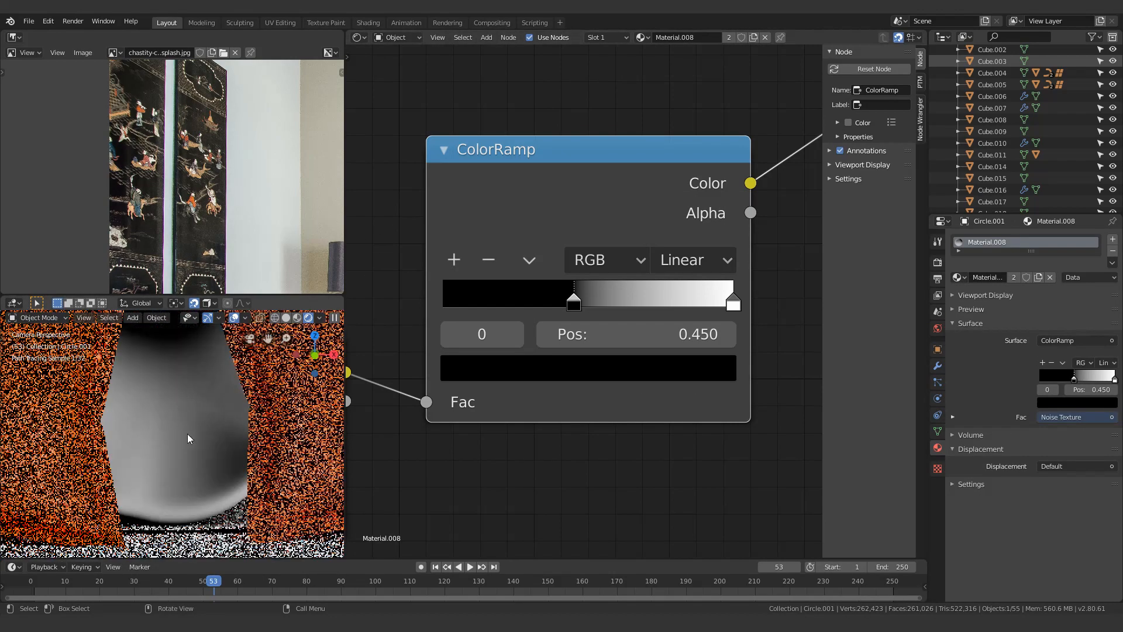
Step: Reverse the ColorRamp by moving the white stop to 0 and the black stop to about 0.427
{"action": "left_click_drag", "start_coordinate": [574, 301], "coordinate": [666, 306]}
{"action": "left_click_drag", "start_coordinate": [733, 303], "coordinate": [443, 303]}
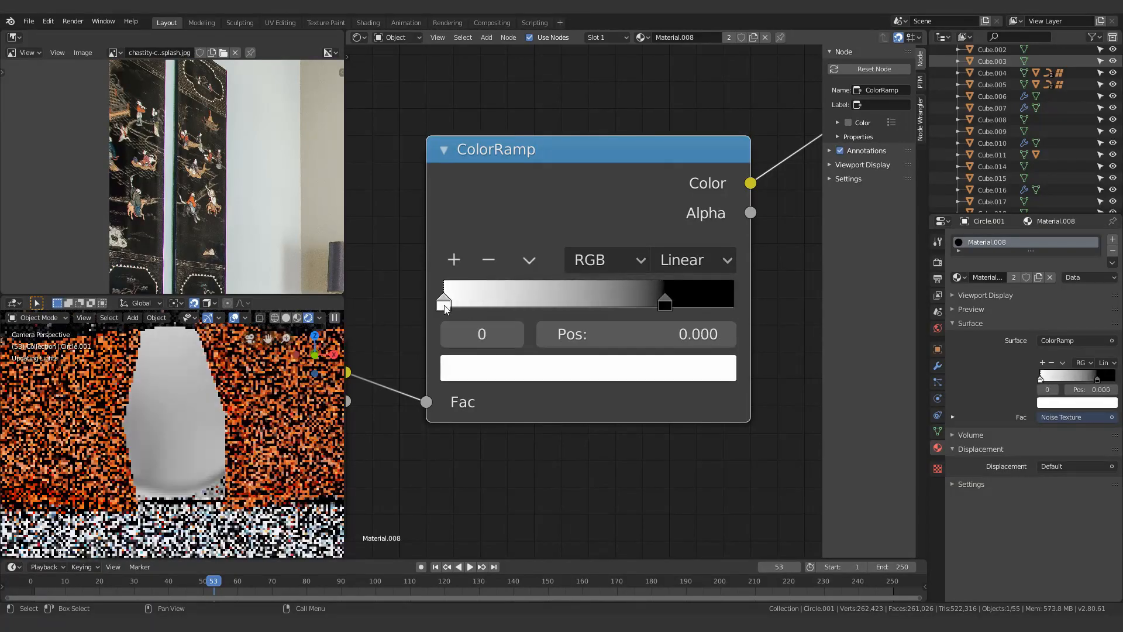
{"action": "left_click_drag", "start_coordinate": [665, 304], "coordinate": [567, 307]}
{"action": "scroll", "coordinate": [588, 385], "scroll_direction": "down", "scroll_amount": 4}
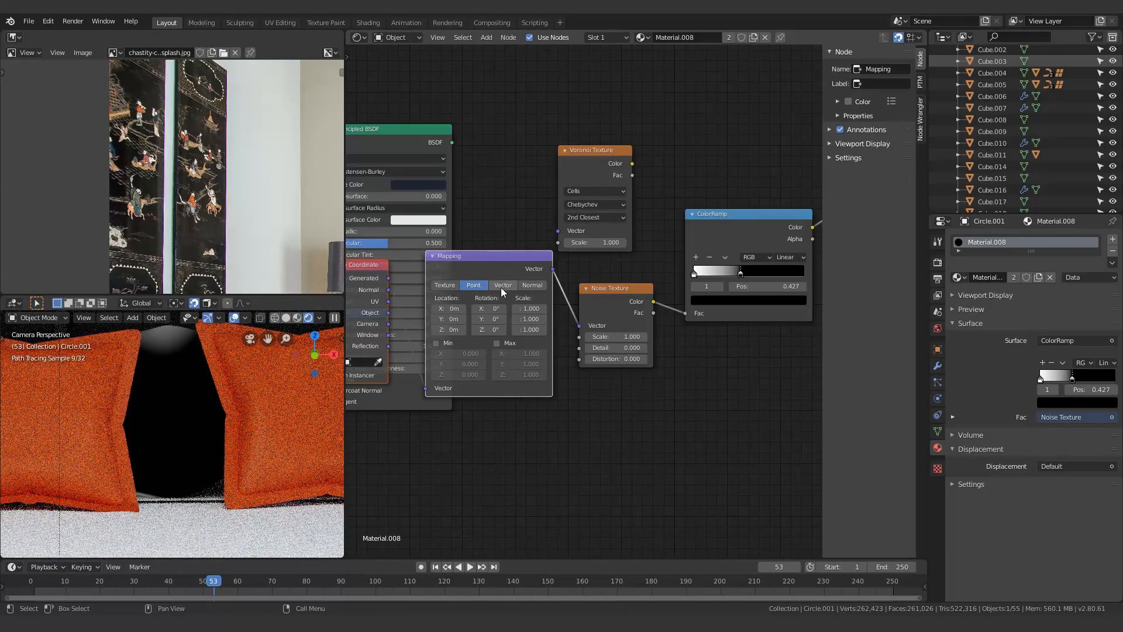
Step: Set the Mapping node's scale to 5 on X, Y and Z for the cushion's noise texture
{"action": "scroll", "coordinate": [501, 279], "scroll_direction": "up", "scroll_amount": 2}
{"action": "left_click", "coordinate": [506, 312]}
{"action": "type", "text": "5"}
{"action": "left_click", "coordinate": [507, 327]}
{"action": "type", "text": "5"}
{"action": "key", "text": "Tab"}
{"action": "type", "text": "5"}
{"action": "key", "text": "Return"}
{"action": "scroll", "coordinate": [570, 389], "scroll_direction": "down", "scroll_amount": 8}
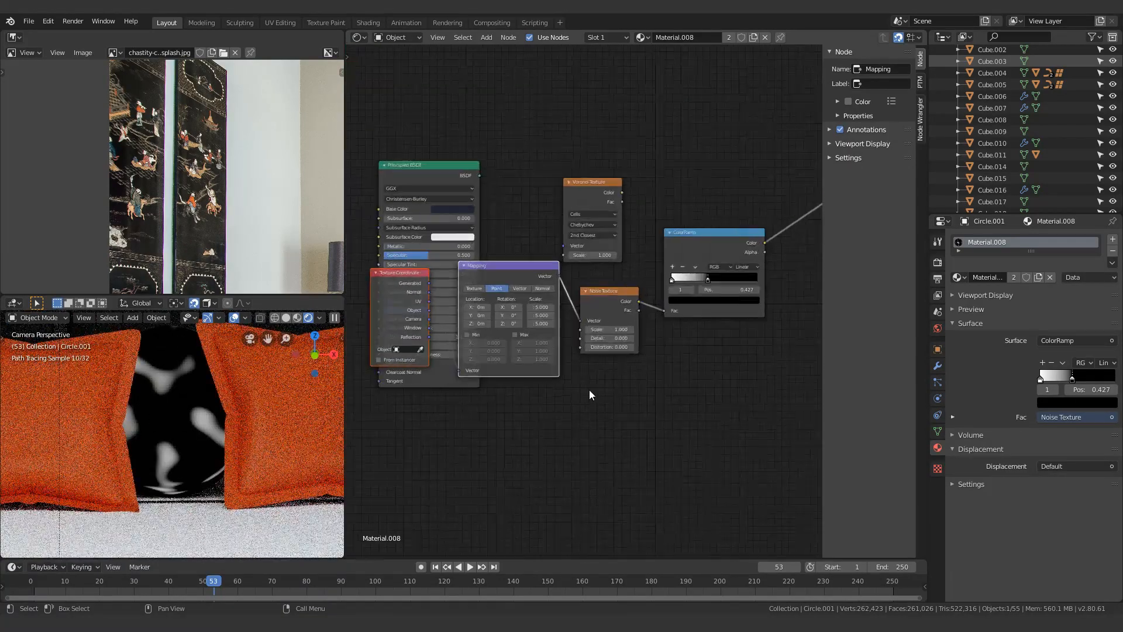
Step: Move the ColorRamp's black stop to about 0.386 and spread out the cushion's shader nodes
{"action": "scroll", "coordinate": [716, 281], "scroll_direction": "up", "scroll_amount": 8}
{"action": "left_click_drag", "start_coordinate": [655, 270], "coordinate": [650, 270]}
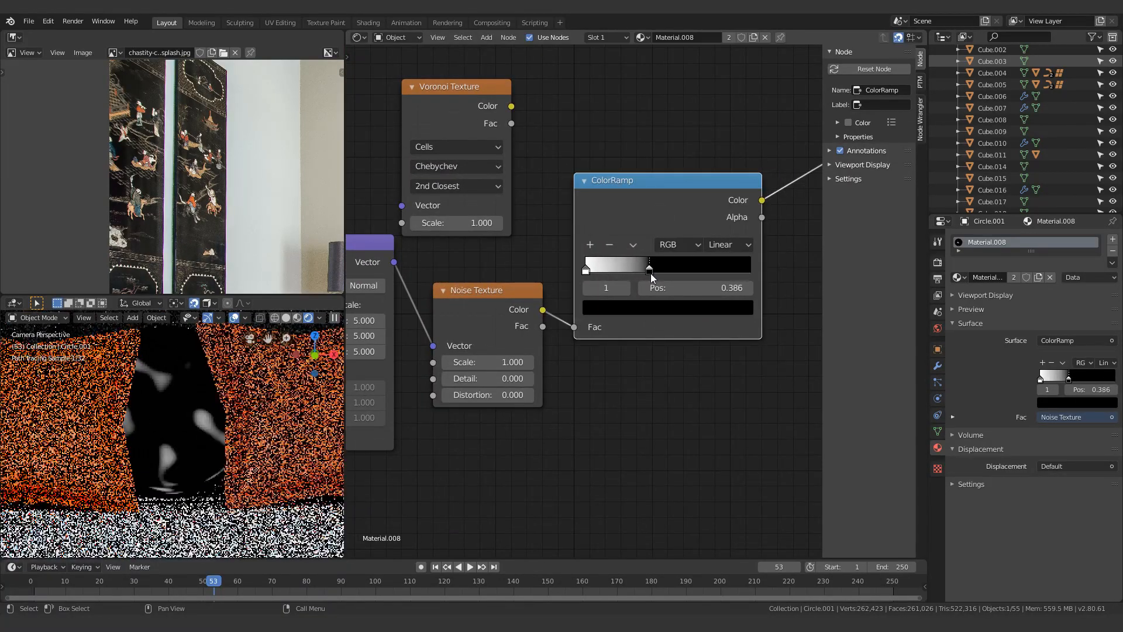
{"action": "scroll", "coordinate": [605, 423], "scroll_direction": "down", "scroll_amount": 3}
{"action": "scroll", "coordinate": [607, 380], "scroll_direction": "up", "scroll_amount": 2}
{"action": "scroll", "coordinate": [606, 371], "scroll_direction": "down", "scroll_amount": 3}
{"action": "left_click", "coordinate": [439, 69]}
{"action": "scroll", "coordinate": [580, 231], "scroll_direction": "up", "scroll_amount": 2}
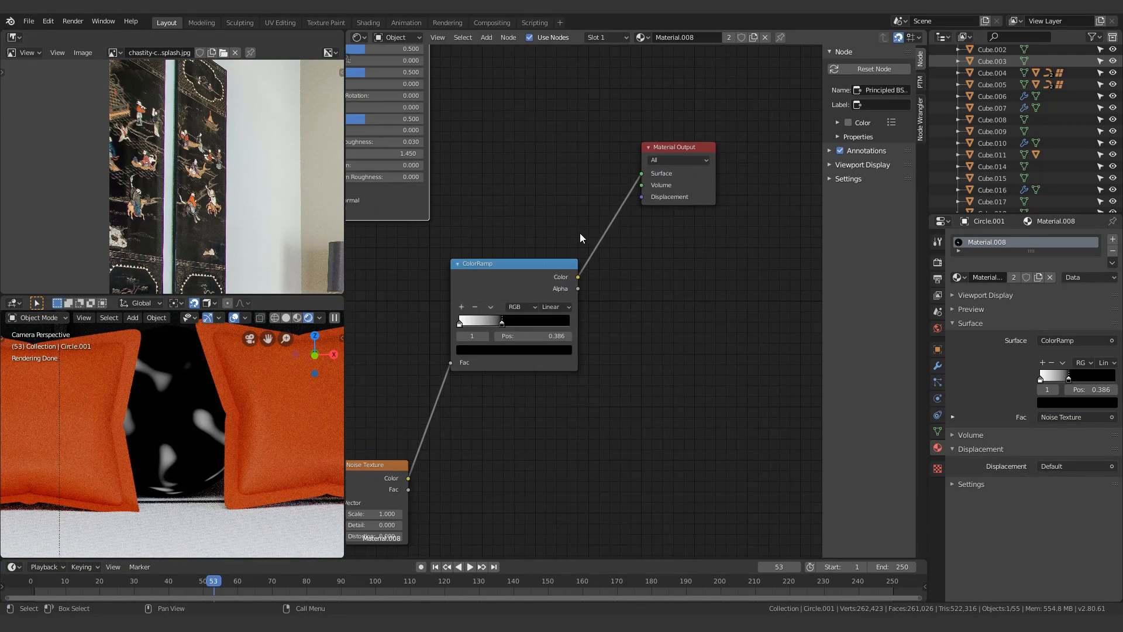
Step: Change the color of the ColorRamp's white stop to a pale golden yellow
{"action": "scroll", "coordinate": [450, 325], "scroll_direction": "up", "scroll_amount": 4}
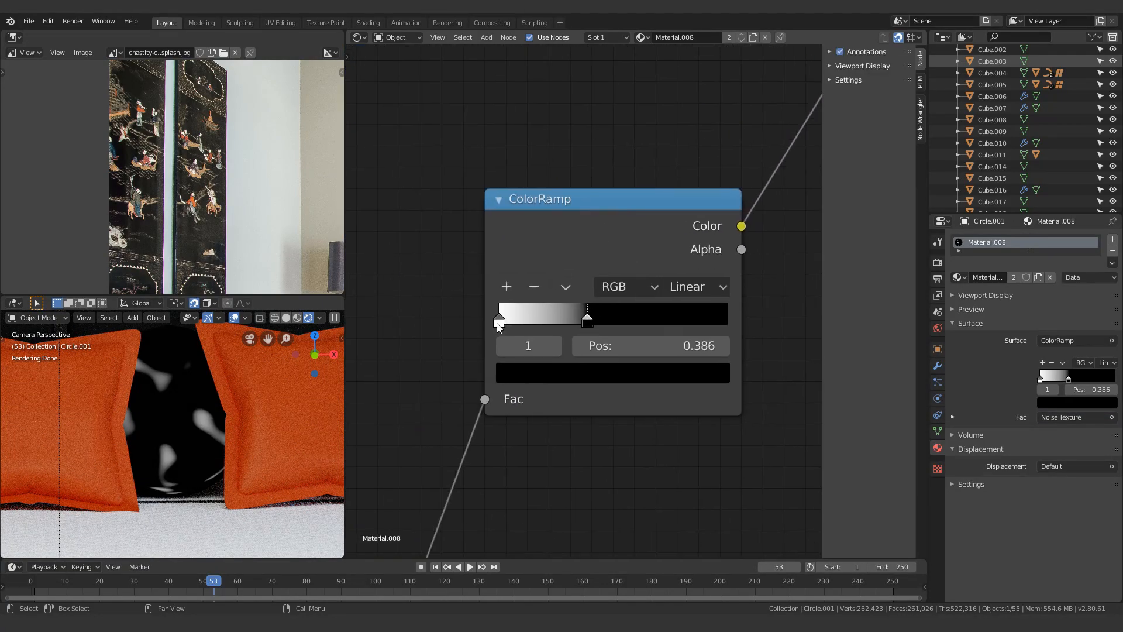
{"action": "left_click", "coordinate": [517, 375]}
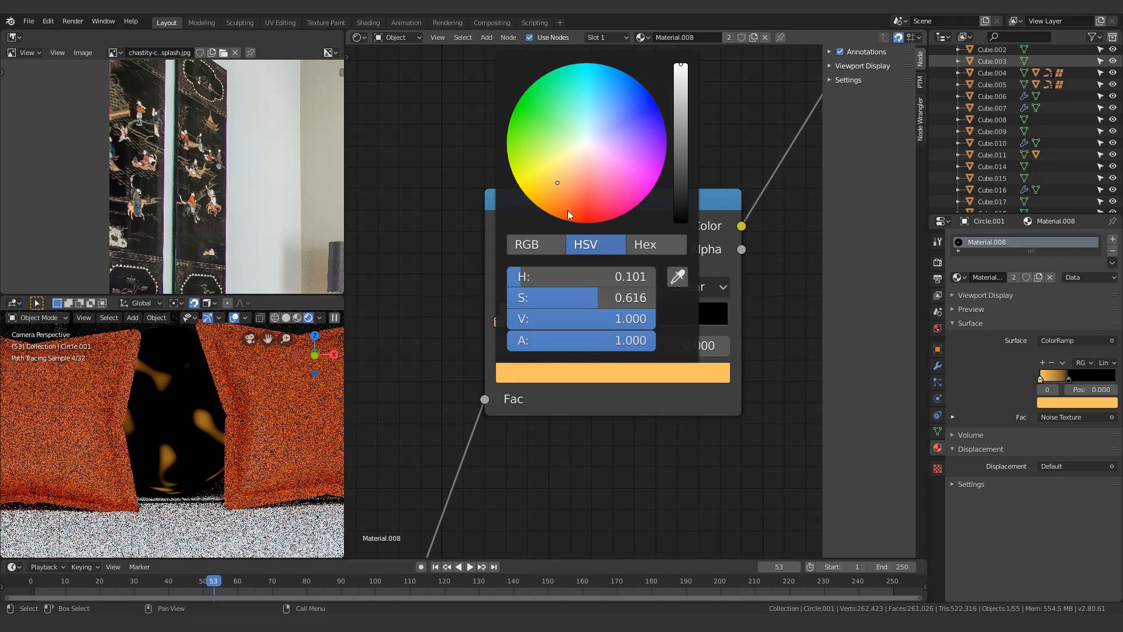
{"action": "scroll", "coordinate": [585, 304], "scroll_direction": "down", "scroll_amount": 4}
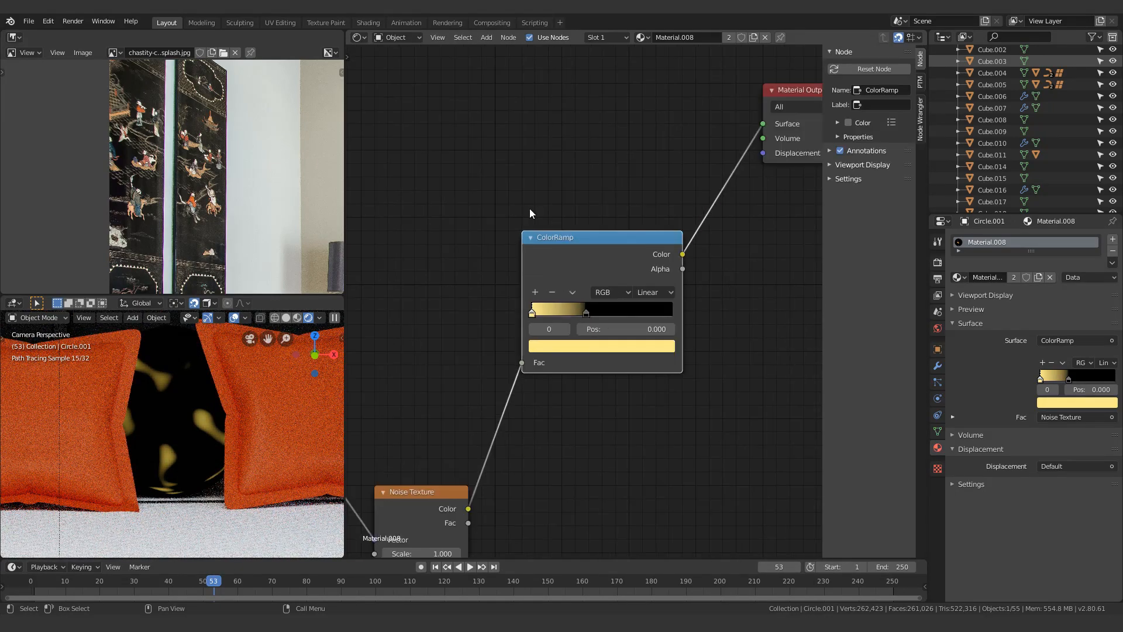
{"action": "left_click", "coordinate": [513, 172]}
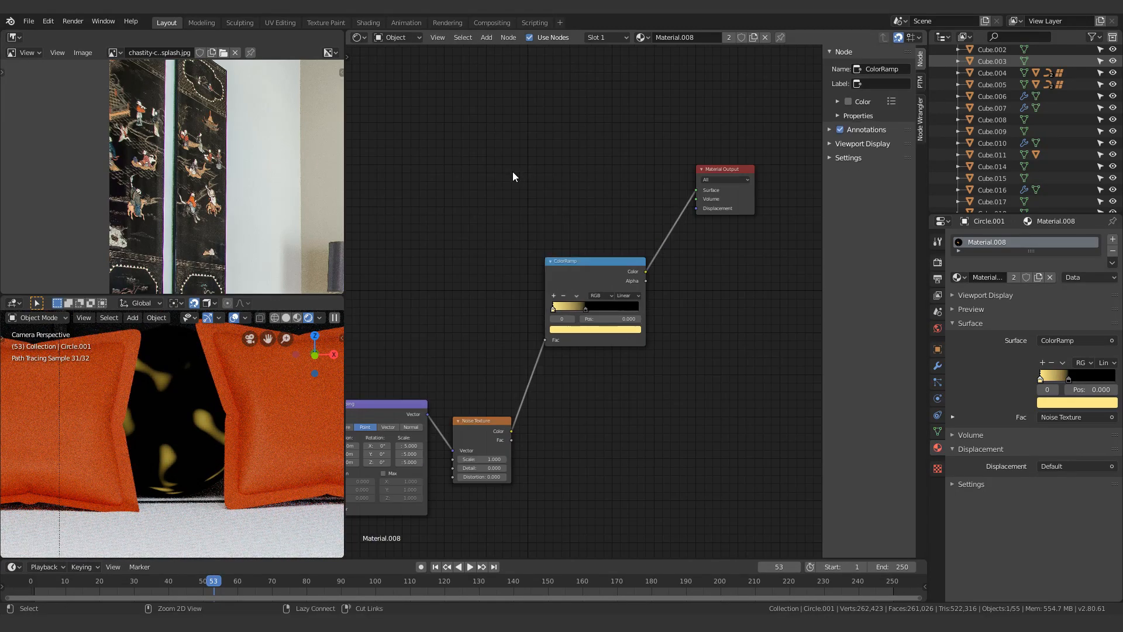
{"action": "key", "text": "ctrl+z"}
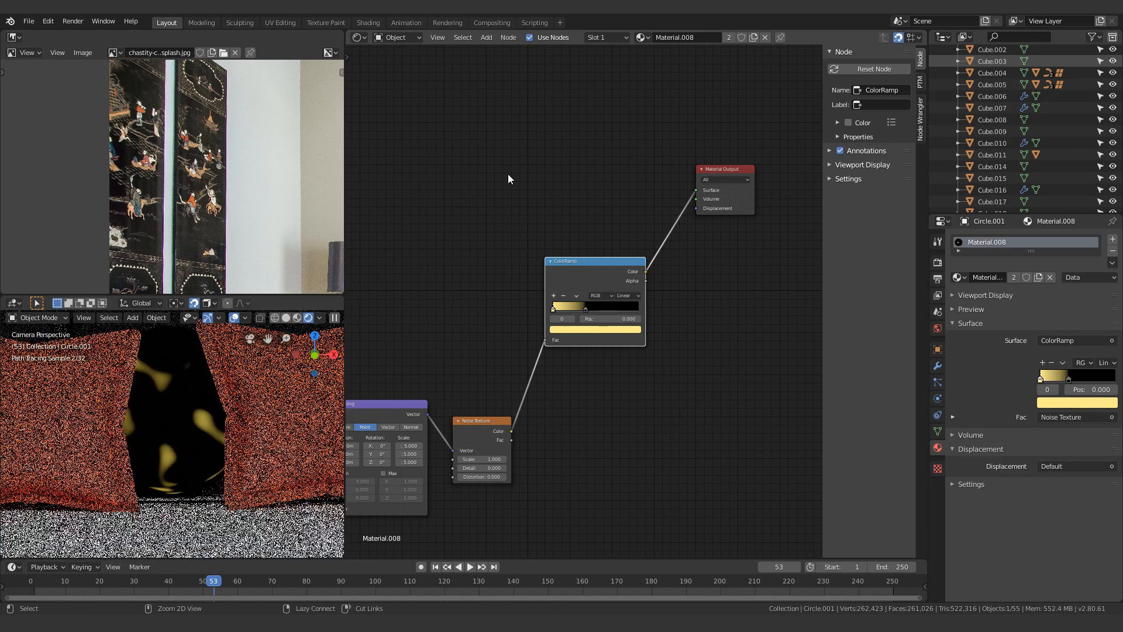
{"action": "key", "text": "ctrl+shift+z"}
{"action": "key", "text": "z"}
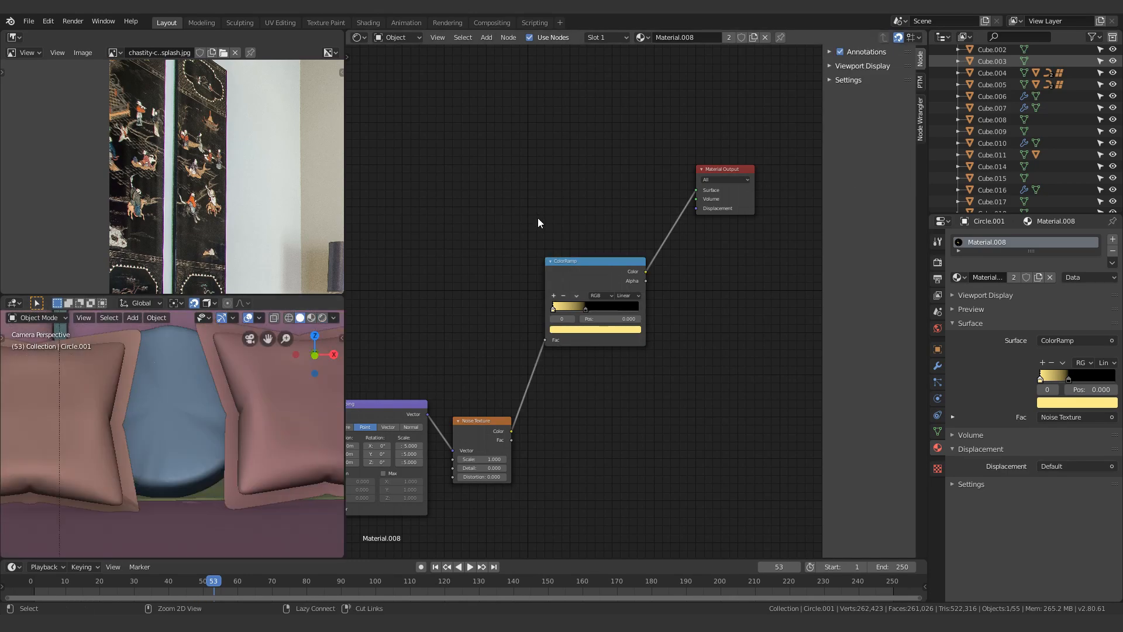
{"action": "key", "text": "ctrl+z"}
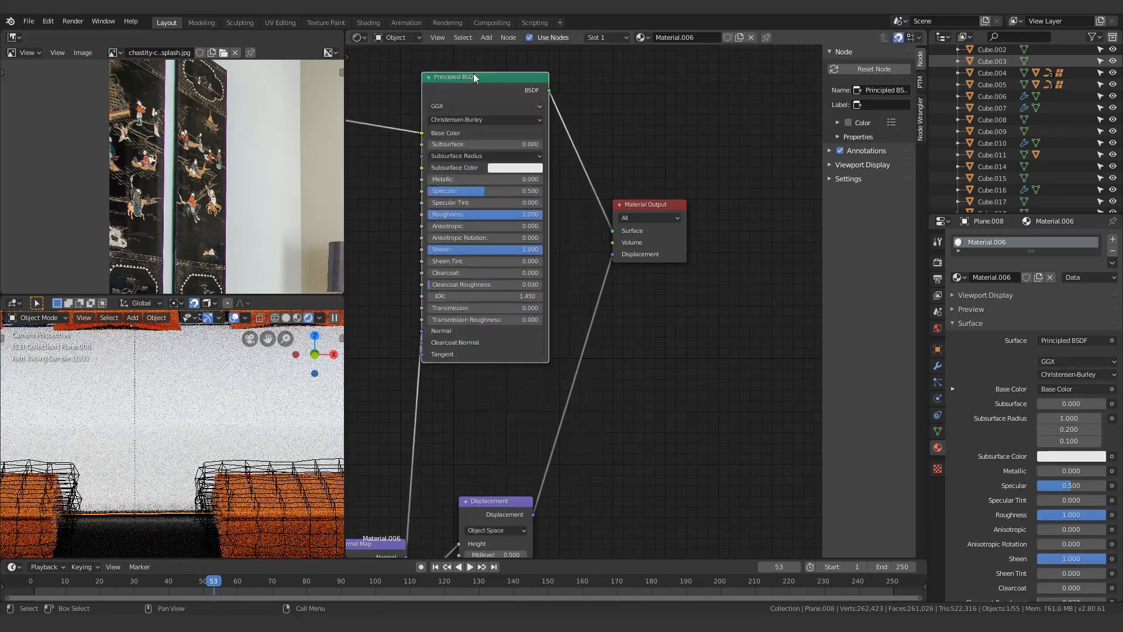
Step: Spread out the Principled BSDF and its neighbouring nodes in the bed cover's material
{"action": "middle_click_drag", "start_coordinate": [585, 116], "coordinate": [651, 174]}
{"action": "scroll", "coordinate": [650, 174], "scroll_direction": "up", "scroll_amount": 3}
{"action": "left_click_drag", "start_coordinate": [448, 198], "coordinate": [402, 197]}
{"action": "middle_click_drag", "start_coordinate": [647, 228], "coordinate": [846, 286]}
{"action": "left_click_drag", "start_coordinate": [529, 216], "coordinate": [648, 255]}
Step: Delete the Displacement node and the unneeded nodes around it from the bed cover's material
{"action": "middle_click_drag", "start_coordinate": [737, 327], "coordinate": [579, 324]}
{"action": "middle_click_drag", "start_coordinate": [719, 426], "coordinate": [680, 135]}
{"action": "left_click", "coordinate": [572, 298]}
{"action": "key", "text": "x"}
{"action": "scroll", "coordinate": [581, 310], "scroll_direction": "down", "scroll_amount": 1}
{"action": "scroll", "coordinate": [579, 311], "scroll_direction": "down", "scroll_amount": 5}
{"action": "left_click_drag", "start_coordinate": [490, 412], "coordinate": [490, 303]}
{"action": "middle_click_drag", "start_coordinate": [524, 392], "coordinate": [675, 273]}
{"action": "key", "text": "x"}
{"action": "left_click", "coordinate": [524, 180]}
{"action": "key", "text": "x"}
Step: Rearrange the remaining Normal Map, Principled BSDF and Material Output nodes of the bed cover's material
{"action": "middle_click_drag", "start_coordinate": [617, 88], "coordinate": [559, 283]}
{"action": "left_click_drag", "start_coordinate": [469, 488], "coordinate": [460, 279]}
{"action": "middle_click_drag", "start_coordinate": [632, 222], "coordinate": [551, 176]}
{"action": "left_click_drag", "start_coordinate": [555, 74], "coordinate": [607, 66]}
{"action": "left_click_drag", "start_coordinate": [711, 168], "coordinate": [796, 142]}
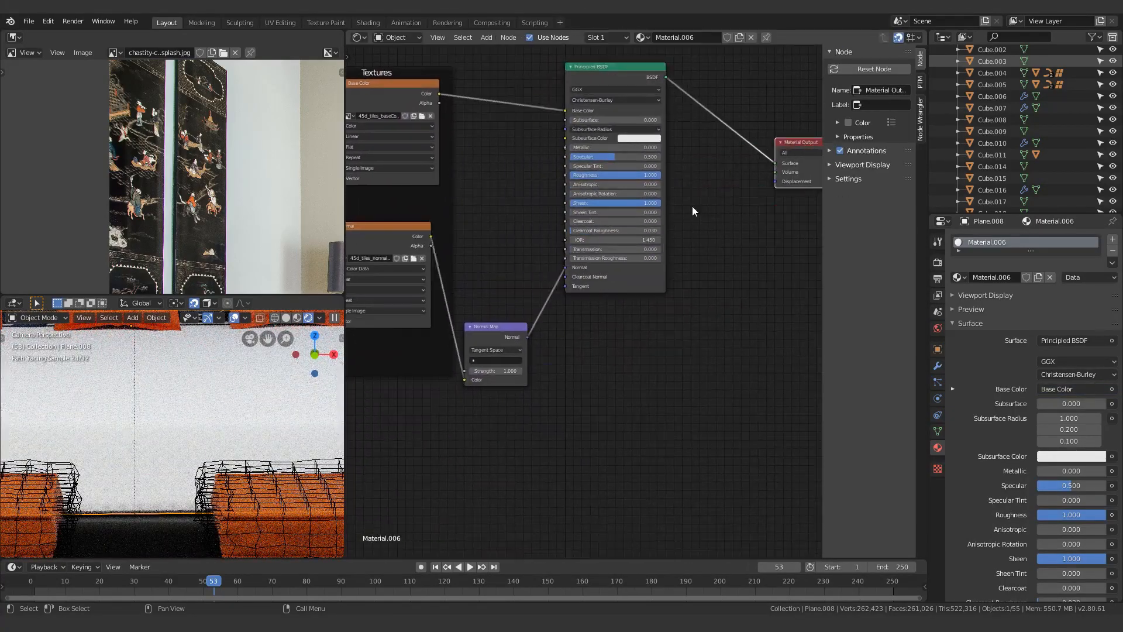
{"action": "left_click_drag", "start_coordinate": [497, 326], "coordinate": [513, 216]}
Step: Connect the Base Color texture directly to the Material Output's surface to preview the bed cover's pattern
{"action": "scroll", "coordinate": [577, 151], "scroll_direction": "up", "scroll_amount": 8}
{"action": "middle_click_drag", "start_coordinate": [577, 151], "coordinate": [497, 193]}
{"action": "scroll", "coordinate": [508, 286], "scroll_direction": "down", "scroll_amount": 9}
{"action": "left_click_drag", "start_coordinate": [380, 230], "coordinate": [691, 294]}
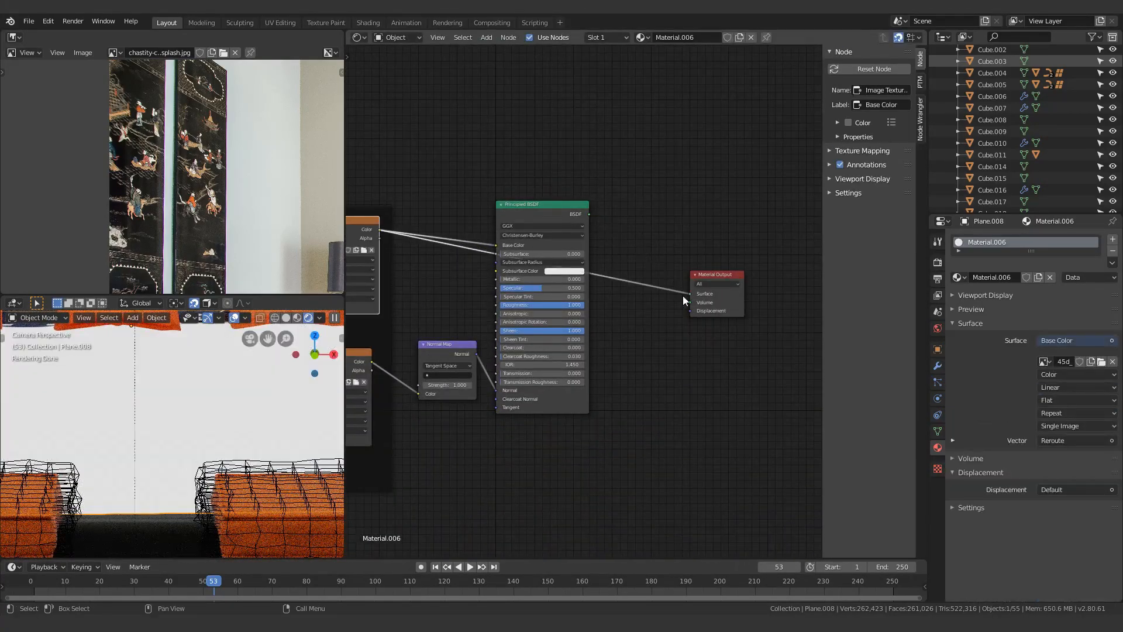
{"action": "middle_click_drag", "start_coordinate": [690, 294], "coordinate": [747, 311]}
Step: Insert a Bright/Contrast node after the Base Color texture and lower its brightness to -0.670
{"action": "key", "text": "F3"}
{"action": "key", "text": "Escape"}
{"action": "key", "text": "shift+a"}
{"action": "key", "text": "s"}
{"action": "left_click", "coordinate": [671, 275]}
{"action": "key", "text": "KP_Decimal"}
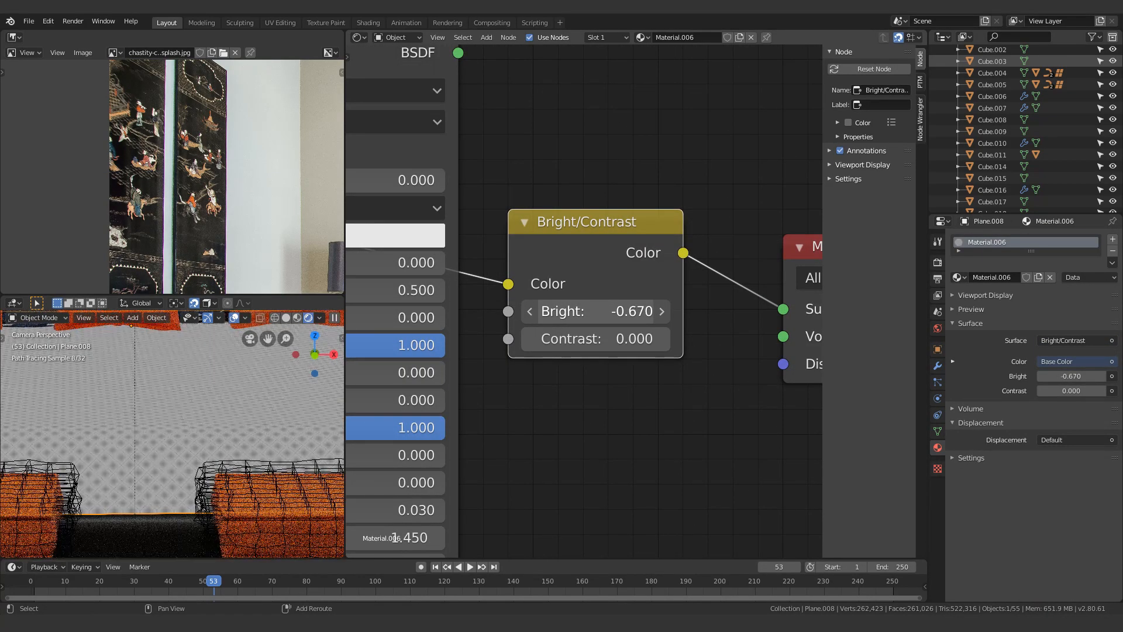
Step: Route the Bright/Contrast output through the Principled BSDF's base color, with brightness -0.570 and contrast 0.070
{"action": "scroll", "coordinate": [701, 308], "scroll_direction": "down", "scroll_amount": 4}
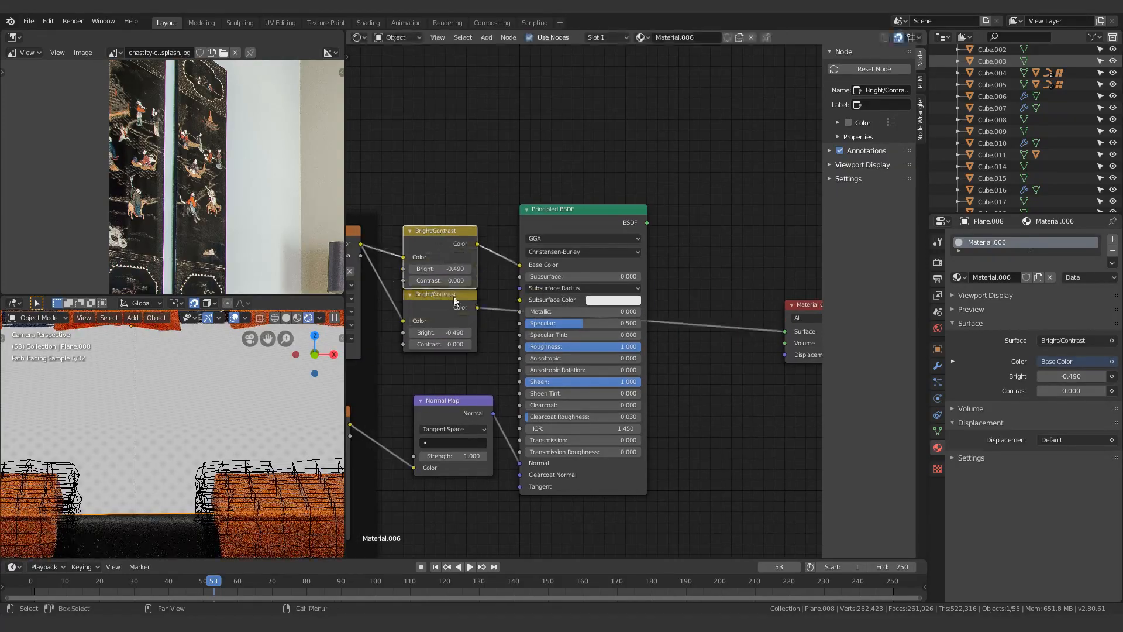
{"action": "left_click_drag", "start_coordinate": [781, 328], "coordinate": [785, 331]}
{"action": "scroll", "coordinate": [380, 251], "scroll_direction": "up", "scroll_amount": 4}
{"action": "left_click_drag", "start_coordinate": [539, 316], "coordinate": [475, 315]}
{"action": "mouse_move", "coordinate": [539, 292]}
{"action": "left_mouse_down"}
{"action": "mouse_move", "coordinate": [564, 292]}
{"action": "mouse_move", "coordinate": [534, 292]}
{"action": "left_mouse_up"}
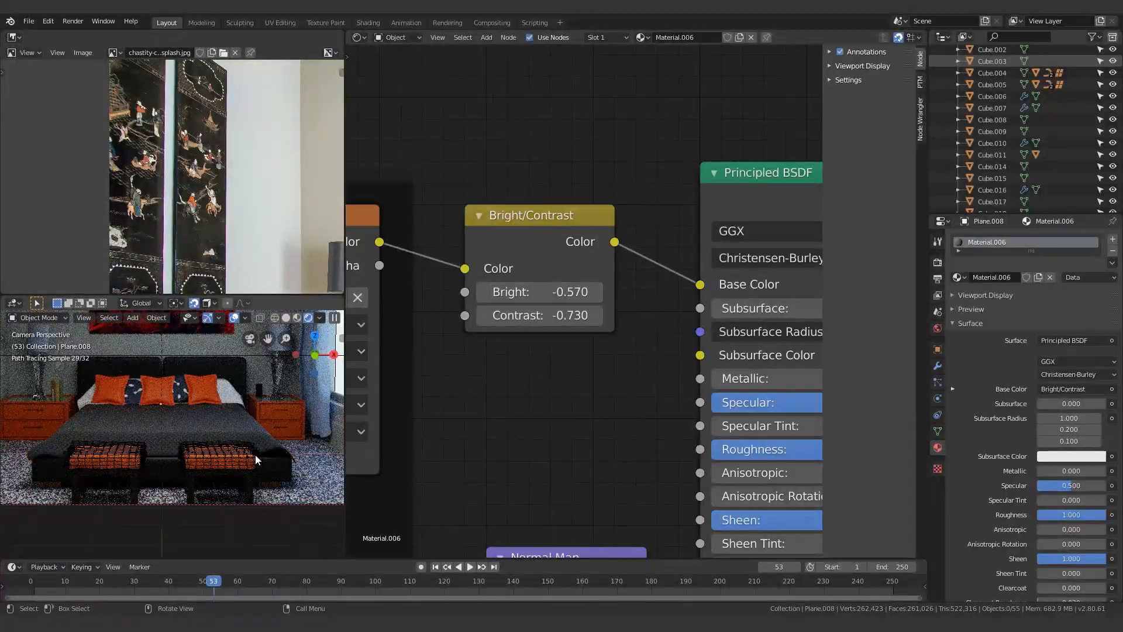
{"action": "left_click_drag", "start_coordinate": [527, 315], "coordinate": [573, 315]}
Step: Lower the scene's exposure to -0.694 and set the bed cover's Bright value to -0.370
{"action": "left_click", "coordinate": [938, 279]}
{"action": "left_click", "coordinate": [938, 295]}
{"action": "left_click", "coordinate": [938, 311]}
{"action": "left_click", "coordinate": [937, 263]}
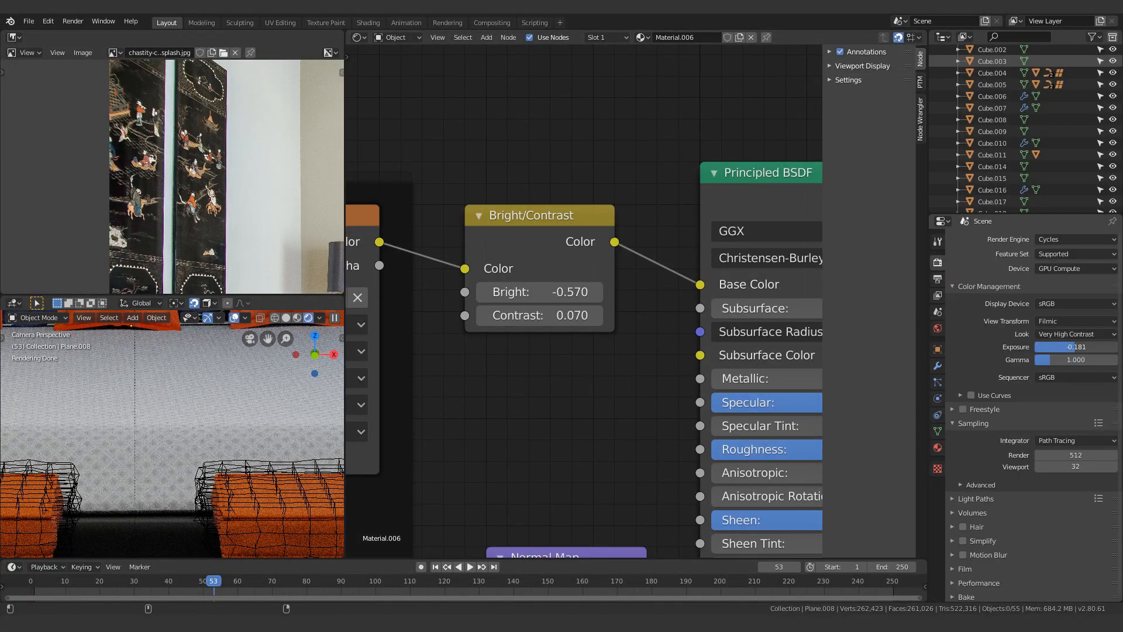
{"action": "left_click_drag", "start_coordinate": [1076, 347], "coordinate": [1062, 346]}
{"action": "mouse_move", "coordinate": [539, 292]}
{"action": "left_mouse_down"}
{"action": "mouse_move", "coordinate": [571, 292]}
{"action": "mouse_move", "coordinate": [550, 292]}
{"action": "left_mouse_up"}
{"action": "left_click_drag", "start_coordinate": [1076, 347], "coordinate": [1073, 346]}
Step: Create a new material for the white bedding plane around the pillows
{"action": "scroll", "coordinate": [288, 426], "scroll_direction": "down", "scroll_amount": 12}
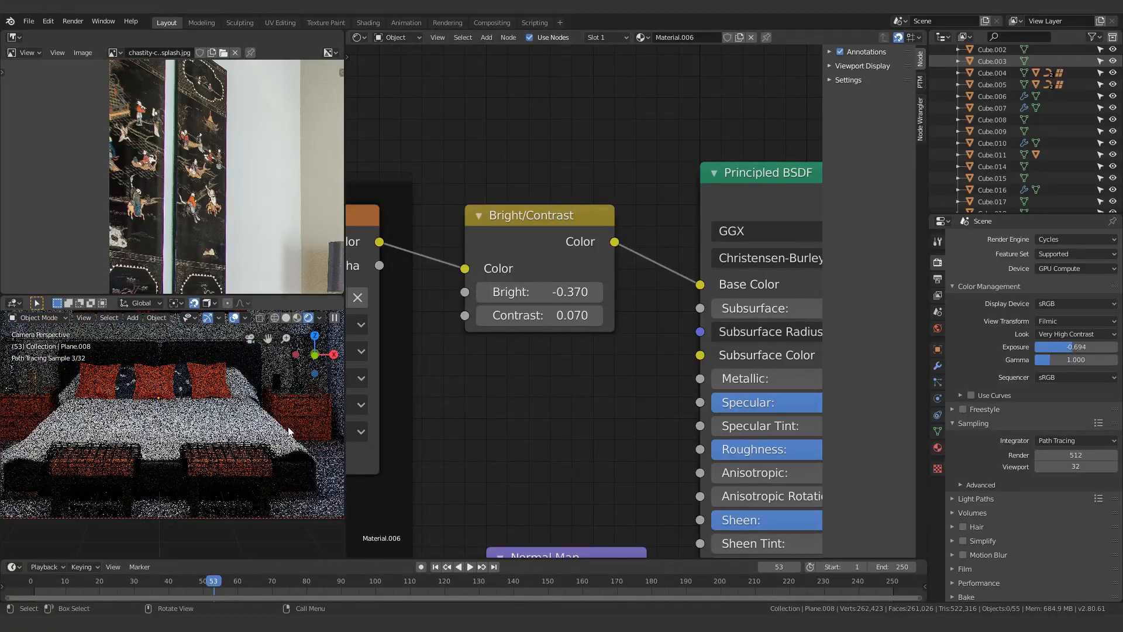
{"action": "scroll", "coordinate": [170, 398], "scroll_direction": "up", "scroll_amount": 5}
{"action": "scroll", "coordinate": [272, 433], "scroll_direction": "up", "scroll_amount": 3}
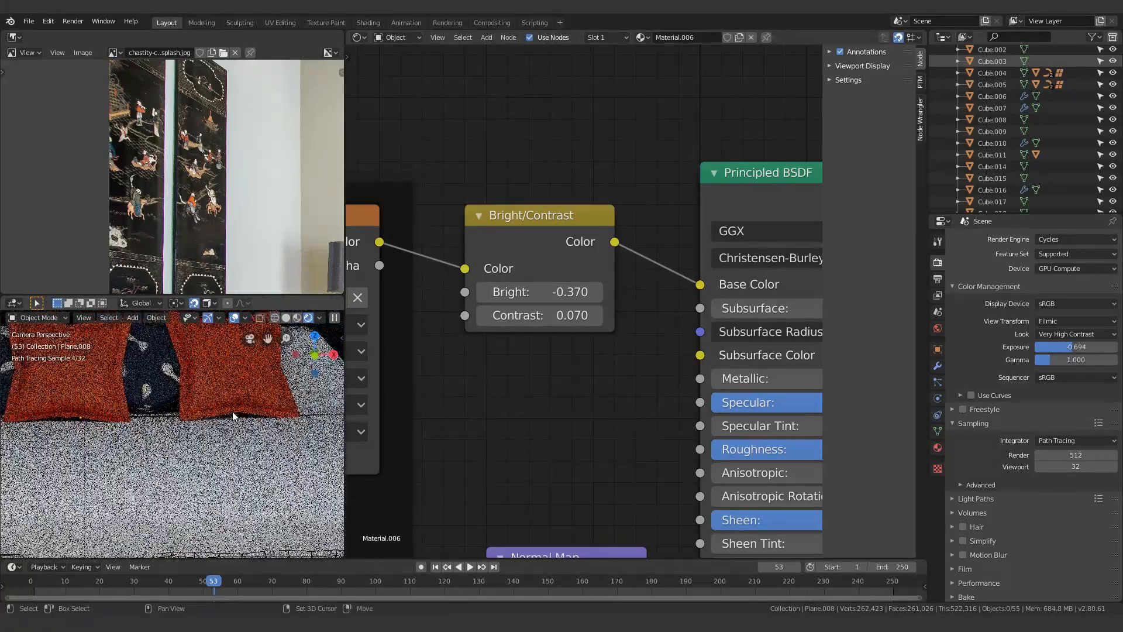
{"action": "left_click", "coordinate": [167, 473]}
{"action": "left_click", "coordinate": [937, 447]}
{"action": "left_click", "coordinate": [998, 278]}
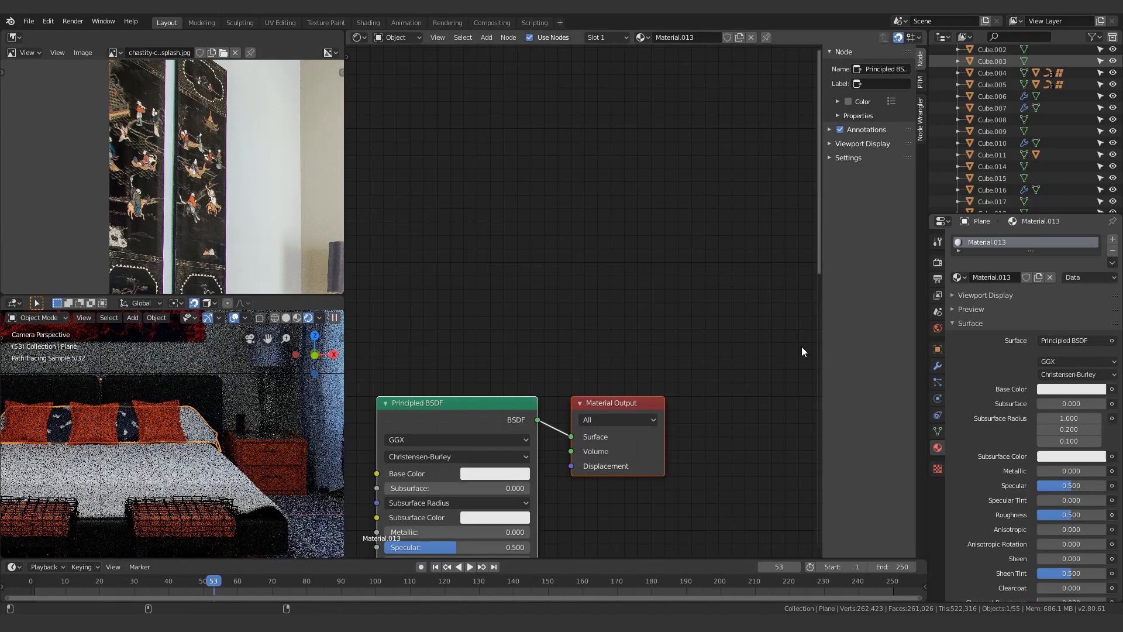
Step: Give the bedding plane's new material a dark navy blue base color
{"action": "middle_click_drag", "start_coordinate": [562, 450], "coordinate": [702, 277]}
{"action": "left_click", "coordinate": [638, 301]}
{"action": "left_click", "coordinate": [711, 241]}
{"action": "left_click", "coordinate": [326, 375]}
{"action": "middle_click_drag", "start_coordinate": [326, 370], "coordinate": [62, 371], "text": "shift"}
{"action": "left_click", "coordinate": [633, 299]}
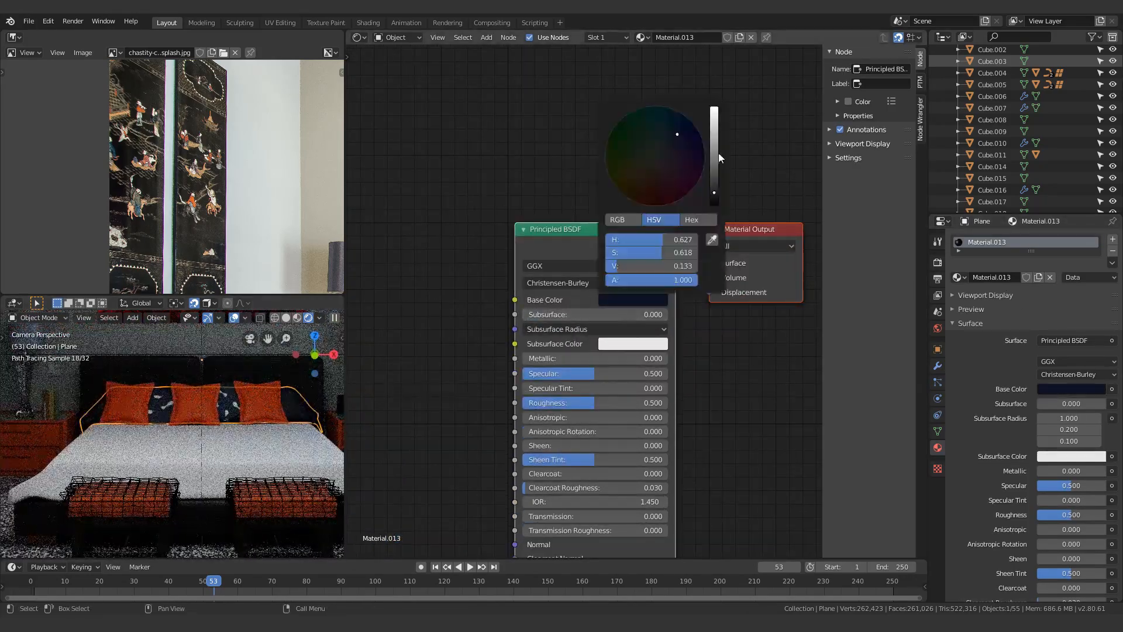
{"action": "left_click", "coordinate": [633, 300]}
{"action": "mouse_move", "coordinate": [662, 161]}
{"action": "left_mouse_down"}
{"action": "mouse_move", "coordinate": [653, 149]}
{"action": "mouse_move", "coordinate": [649, 167]}
{"action": "mouse_move", "coordinate": [663, 164]}
{"action": "mouse_move", "coordinate": [655, 157]}
{"action": "left_mouse_up"}
{"action": "left_click_drag", "start_coordinate": [713, 144], "coordinate": [714, 174]}
{"action": "scroll", "coordinate": [304, 427], "scroll_direction": "down", "scroll_amount": 4}
{"action": "scroll", "coordinate": [281, 444], "scroll_direction": "up", "scroll_amount": 6}
Step: Assign the existing dark blue Material.012 to the curtain beside the nightstand
{"action": "middle_click_drag", "start_coordinate": [292, 427], "coordinate": [117, 462], "text": "shift"}
{"action": "left_click", "coordinate": [310, 457]}
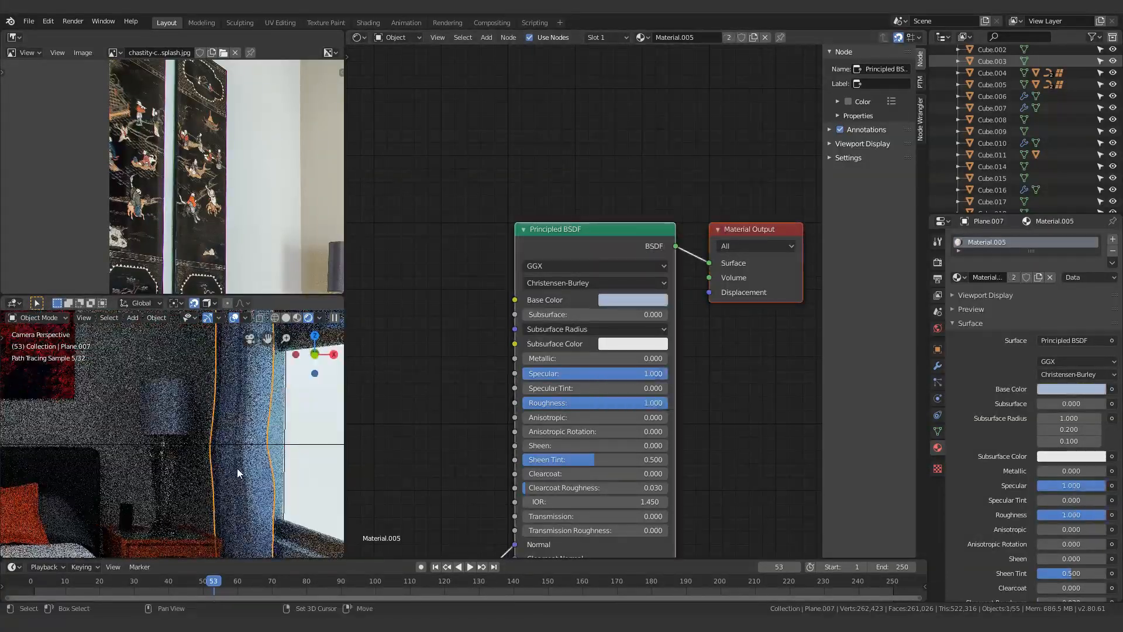
{"action": "middle_click_drag", "start_coordinate": [205, 450], "coordinate": [316, 453], "text": "shift"}
{"action": "scroll", "coordinate": [585, 362], "scroll_direction": "down", "scroll_amount": 4}
{"action": "left_click", "coordinate": [988, 340]}
{"action": "middle_click_drag", "start_coordinate": [204, 463], "coordinate": [48, 441], "text": "shift"}
{"action": "left_click", "coordinate": [958, 277]}
{"action": "left_click", "coordinate": [988, 317]}
{"action": "left_click", "coordinate": [956, 277]}
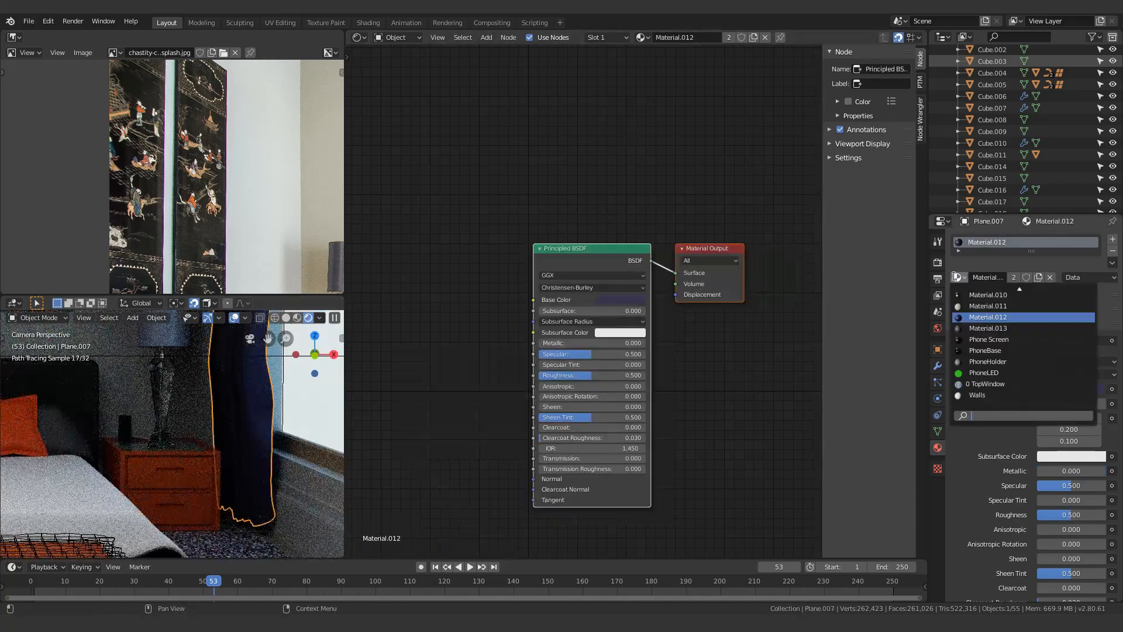
{"action": "left_click", "coordinate": [994, 317]}
Step: Make the curtain's material a single-user copy and rename it Curtain
{"action": "left_click", "coordinate": [1014, 277]}
{"action": "double_click", "coordinate": [988, 277]}
{"action": "type", "text": "Curtain"}
{"action": "key", "text": "Return"}
Step: Assign the Curtain material to the other curtain on the far side of the window
{"action": "middle_click_drag", "start_coordinate": [297, 450], "coordinate": [256, 411], "text": "shift"}
{"action": "left_click", "coordinate": [200, 432]}
{"action": "left_click", "coordinate": [958, 277]}
{"action": "left_click", "coordinate": [980, 362]}
Step: Set the Noise Texture scale in the Curtain material to 10
{"action": "middle_click_drag", "start_coordinate": [569, 456], "coordinate": [514, 296]}
{"action": "scroll", "coordinate": [514, 296], "scroll_direction": "up", "scroll_amount": 10}
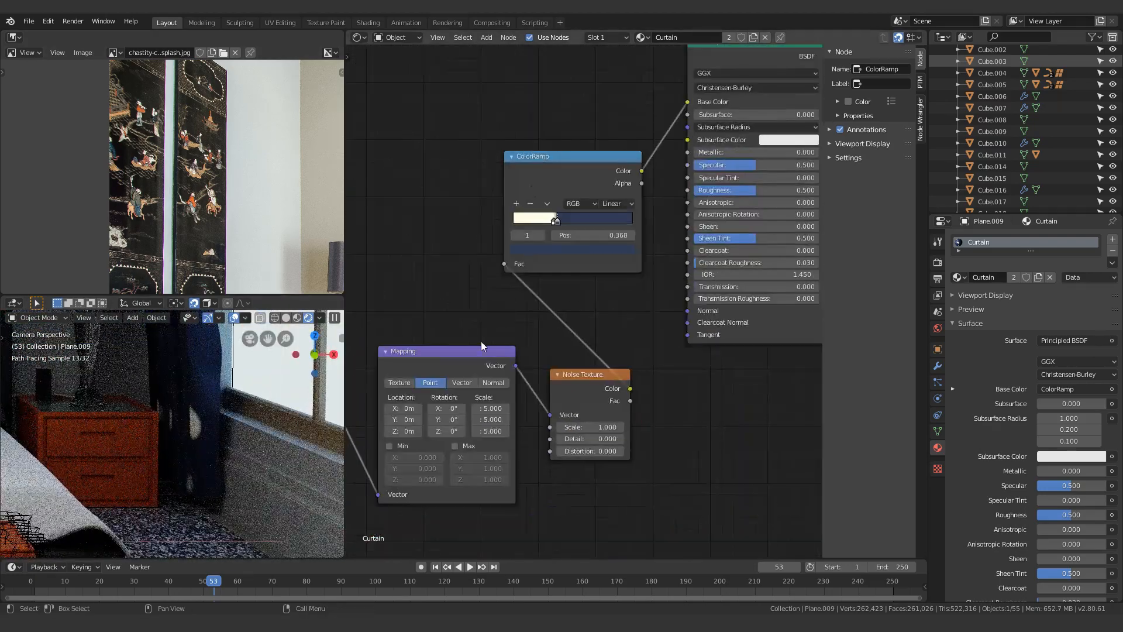
{"action": "middle_click_drag", "start_coordinate": [627, 394], "coordinate": [556, 325]}
{"action": "left_click", "coordinate": [583, 404]}
{"action": "double_click", "coordinate": [602, 463]}
{"action": "type", "text": "10"}
{"action": "key", "text": "Return"}
{"action": "key", "text": "ctrl+z"}
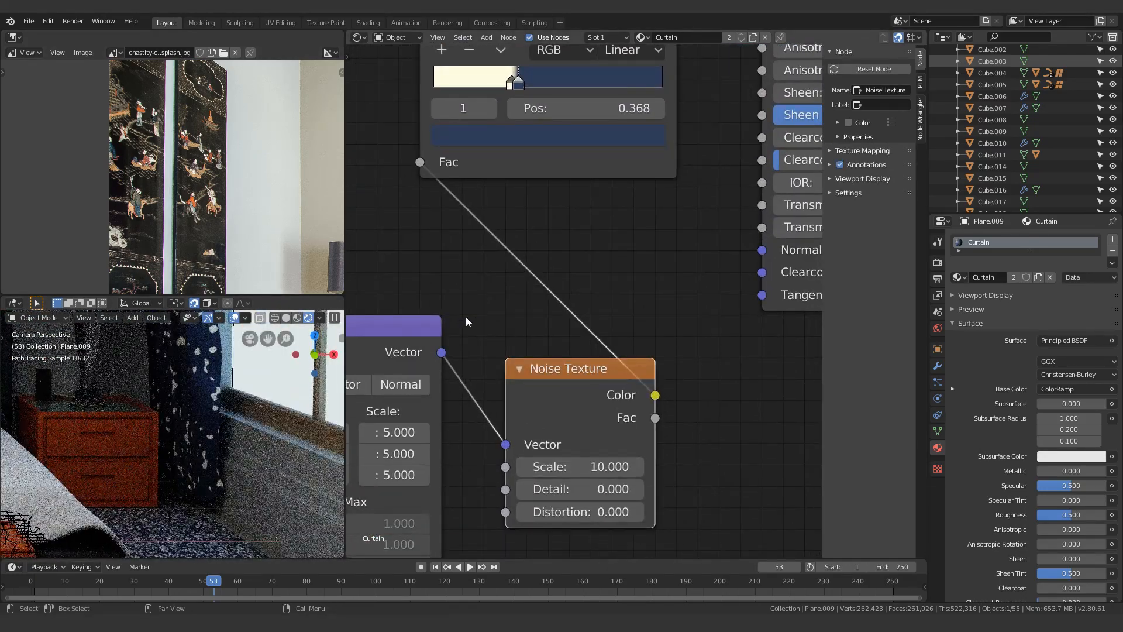
Step: Adjust the curtain's noise pattern settings by entering values of 5 and 2
{"action": "middle_click_drag", "start_coordinate": [606, 508], "coordinate": [644, 425]}
{"action": "scroll", "coordinate": [643, 425], "scroll_direction": "down", "scroll_amount": 1}
{"action": "middle_click_drag", "start_coordinate": [588, 280], "coordinate": [562, 484], "text": "shift"}
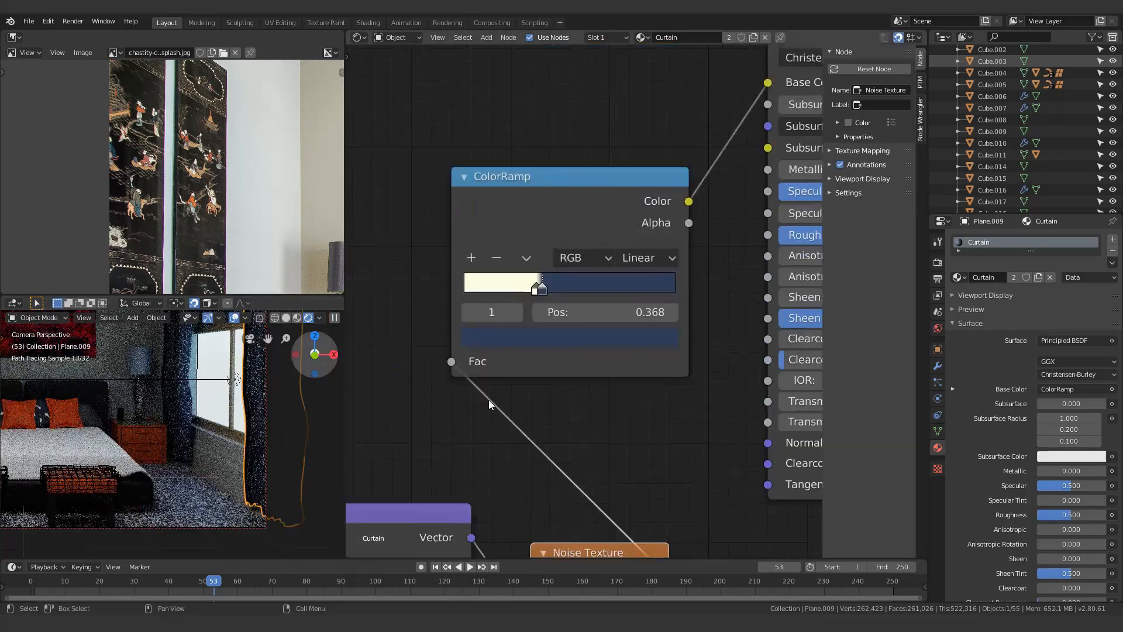
{"action": "scroll", "coordinate": [551, 421], "scroll_direction": "up", "scroll_amount": 4}
{"action": "left_click", "coordinate": [552, 421]}
{"action": "type", "text": "5"}
{"action": "key", "text": "Return"}
{"action": "left_click", "coordinate": [593, 387]}
{"action": "type", "text": "2"}
{"action": "key", "text": "Return"}
Step: Spread the curtain ColorRamp's cream and blue stops to the two ends of the gradient
{"action": "middle_click_drag", "start_coordinate": [550, 152], "coordinate": [533, 544]}
{"action": "left_click_drag", "start_coordinate": [495, 248], "coordinate": [533, 246]}
{"action": "left_click_drag", "start_coordinate": [481, 247], "coordinate": [379, 248]}
{"action": "left_click", "coordinate": [523, 246]}
{"action": "left_click_drag", "start_coordinate": [527, 246], "coordinate": [548, 247]}
{"action": "middle_click_drag", "start_coordinate": [709, 348], "coordinate": [278, 448]}
{"action": "left_click_drag", "start_coordinate": [497, 290], "coordinate": [660, 290]}
{"action": "scroll", "coordinate": [213, 377], "scroll_direction": "up", "scroll_amount": 4}
{"action": "middle_click_drag", "start_coordinate": [213, 378], "coordinate": [204, 497], "text": "shift"}
{"action": "scroll", "coordinate": [515, 353], "scroll_direction": "down", "scroll_amount": 3}
Step: Rework the curtain pattern's node values, trying 10 and entering 0
{"action": "middle_click_drag", "start_coordinate": [468, 456], "coordinate": [720, 129]}
{"action": "scroll", "coordinate": [586, 342], "scroll_direction": "up", "scroll_amount": 3}
{"action": "left_click", "coordinate": [591, 364]}
{"action": "type", "text": "10"}
{"action": "key", "text": "Return"}
{"action": "type", "text": "0"}
{"action": "key", "text": "Return"}
{"action": "middle_click_drag", "start_coordinate": [541, 175], "coordinate": [594, 428]}
{"action": "left_click", "coordinate": [634, 449]}
{"action": "type", "text": "0"}
{"action": "key", "text": "Return"}
Step: Darken the curtain ColorRamp's cream stop to RGB 0.599, 0.590, 0.458
{"action": "middle_click_drag", "start_coordinate": [576, 236], "coordinate": [545, 437]}
{"action": "left_click_drag", "start_coordinate": [526, 365], "coordinate": [514, 388]}
{"action": "middle_click_drag", "start_coordinate": [388, 396], "coordinate": [480, 370]}
{"action": "left_click", "coordinate": [458, 370]}
{"action": "left_click", "coordinate": [505, 403]}
{"action": "scroll", "coordinate": [515, 208], "scroll_direction": "down", "scroll_amount": 3}
{"action": "left_click", "coordinate": [497, 242]}
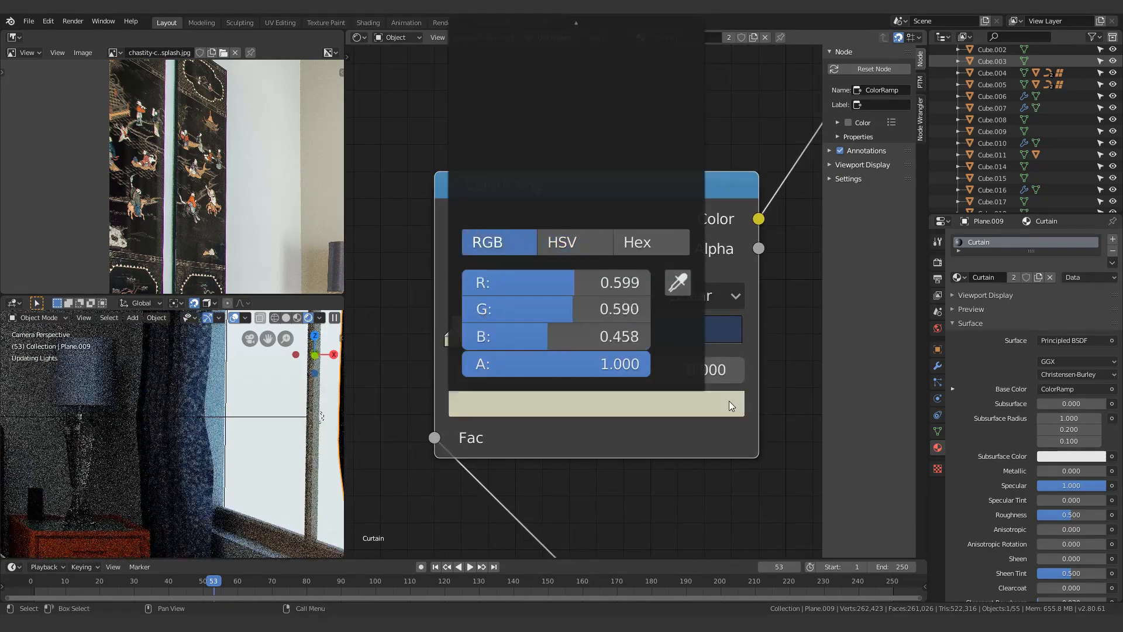
{"action": "scroll", "coordinate": [732, 400], "scroll_direction": "down", "scroll_amount": 8}
Step: Recolor the curtain ColorRamp's cream stop to a light blue, RGB 0.257, 0.398, 0.707
{"action": "left_click", "coordinate": [515, 380]}
{"action": "left_click_drag", "start_coordinate": [538, 150], "coordinate": [574, 202]}
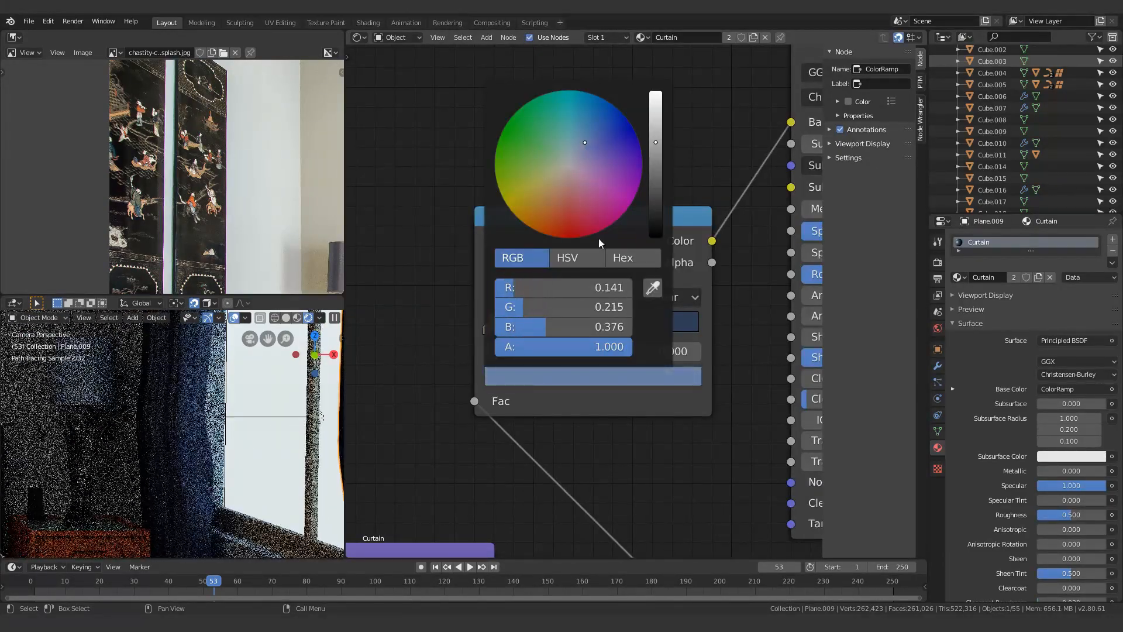
{"action": "left_click", "coordinate": [520, 378]}
{"action": "scroll", "coordinate": [538, 327], "scroll_direction": "up", "scroll_amount": 7}
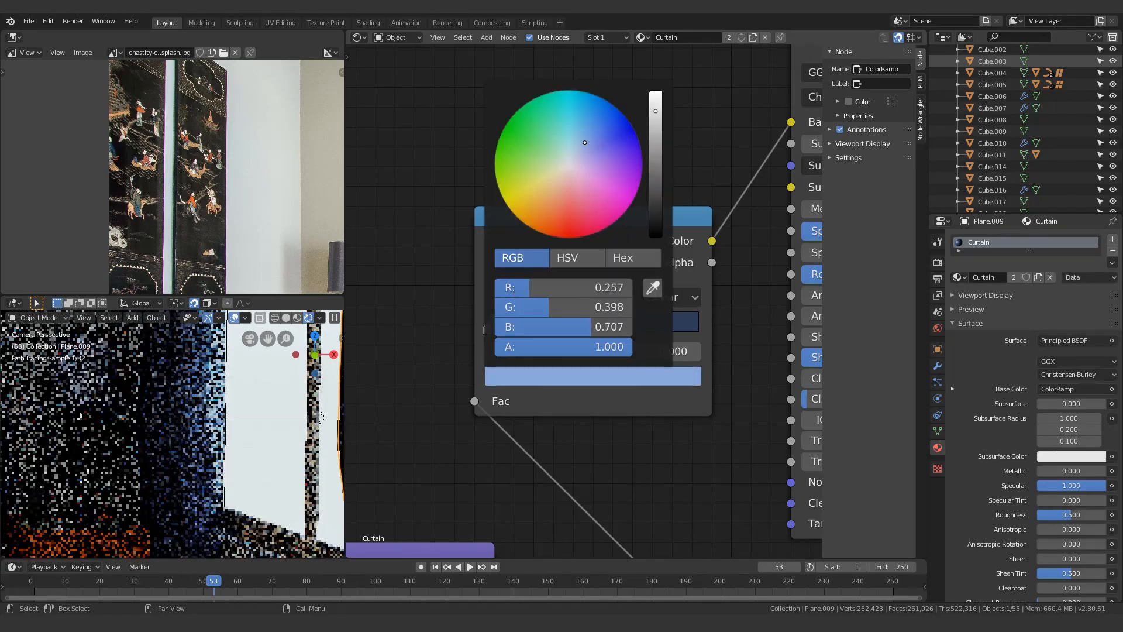
{"action": "scroll", "coordinate": [281, 459], "scroll_direction": "down", "scroll_amount": 4}
{"action": "scroll", "coordinate": [398, 438], "scroll_direction": "down", "scroll_amount": 4}
{"action": "scroll", "coordinate": [173, 474], "scroll_direction": "down", "scroll_amount": 1}
Step: Try an X scale of 50 in the Cabinet material's Mapping node and reset it to 0
{"action": "left_click", "coordinate": [172, 480]}
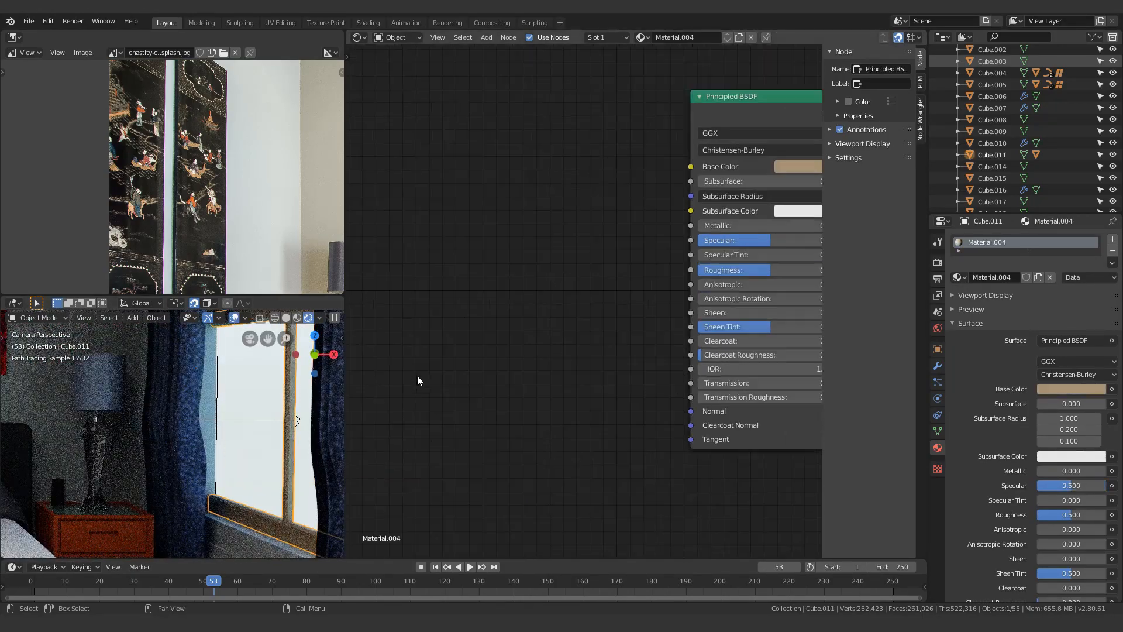
{"action": "scroll", "coordinate": [532, 421], "scroll_direction": "down", "scroll_amount": 3}
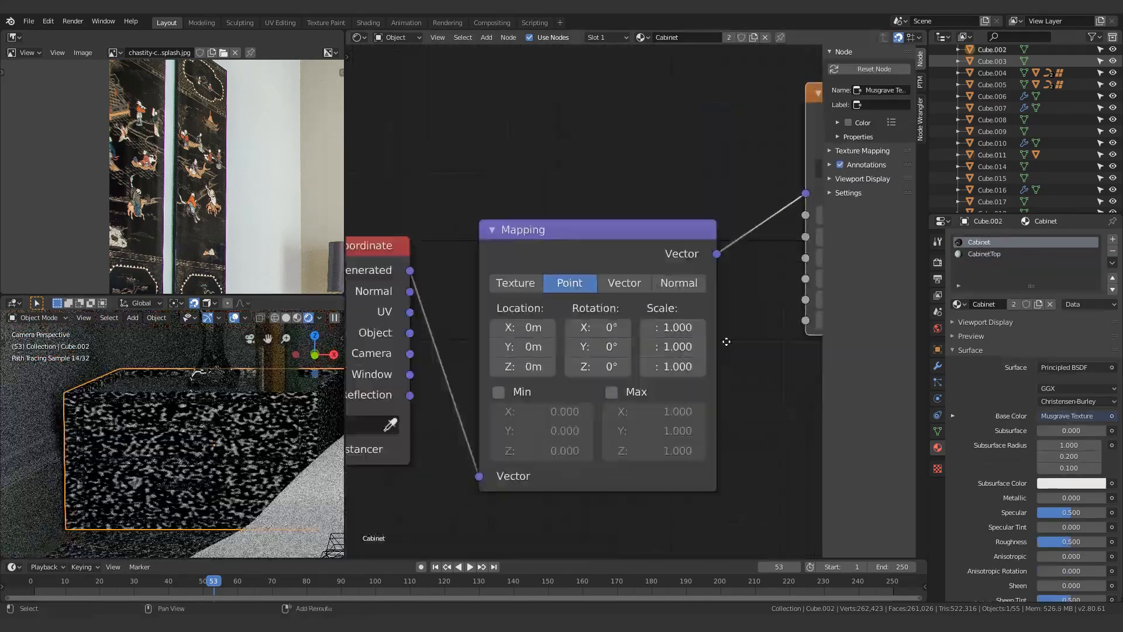
{"action": "scroll", "coordinate": [726, 342], "scroll_direction": "up", "scroll_amount": 4}
{"action": "double_click", "coordinate": [502, 337]}
{"action": "double_click", "coordinate": [706, 337]}
{"action": "type", "text": "50"}
{"action": "key", "text": "Return"}
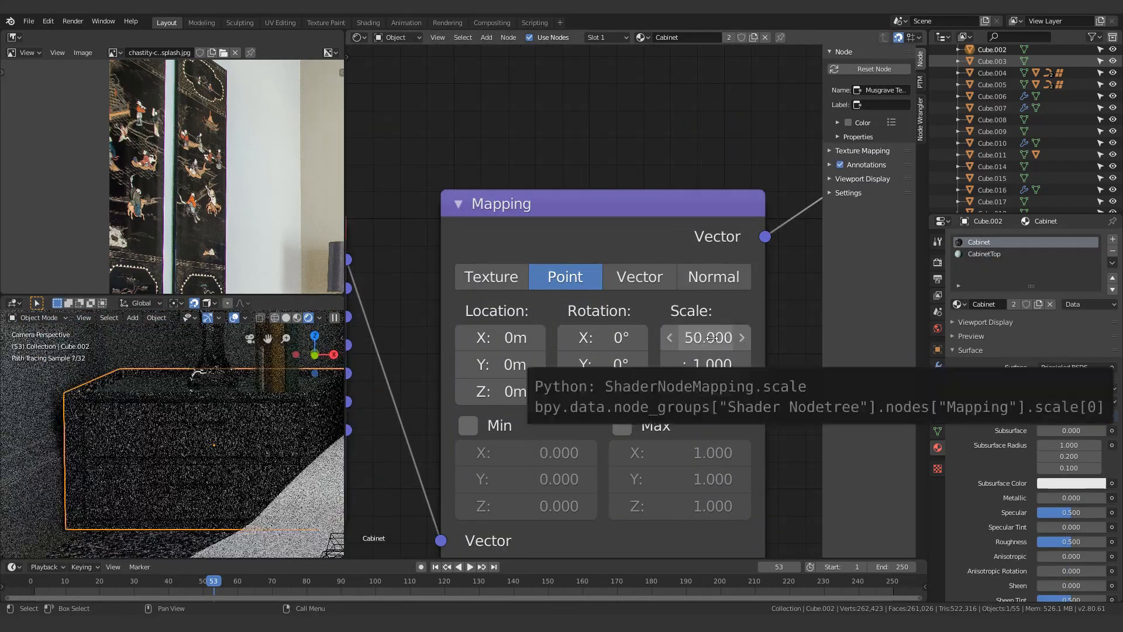
{"action": "scroll", "coordinate": [281, 436], "scroll_direction": "up", "scroll_amount": 6}
{"action": "key", "text": "Return"}
{"action": "scroll", "coordinate": [288, 431], "scroll_direction": "down", "scroll_amount": 6}
{"action": "key", "text": "BackSpace"}
Step: Try Y and Z scales of 10 in the cabinet's Mapping node and reset them
{"action": "double_click", "coordinate": [694, 367]}
{"action": "type", "text": "10"}
{"action": "key", "text": "Return"}
{"action": "double_click", "coordinate": [694, 394]}
{"action": "type", "text": "10"}
{"action": "key", "text": "Return"}
{"action": "key", "text": "BackSpace"}
{"action": "key", "text": "BackSpace"}
{"action": "key", "text": "BackSpace"}
Step: Set the Y and Z scales of the cabinet's Mapping node to 1
{"action": "left_click", "coordinate": [706, 363]}
{"action": "type", "text": "1"}
{"action": "key", "text": "Return"}
{"action": "left_click", "coordinate": [702, 365]}
{"action": "double_click", "coordinate": [696, 392]}
{"action": "type", "text": "1"}
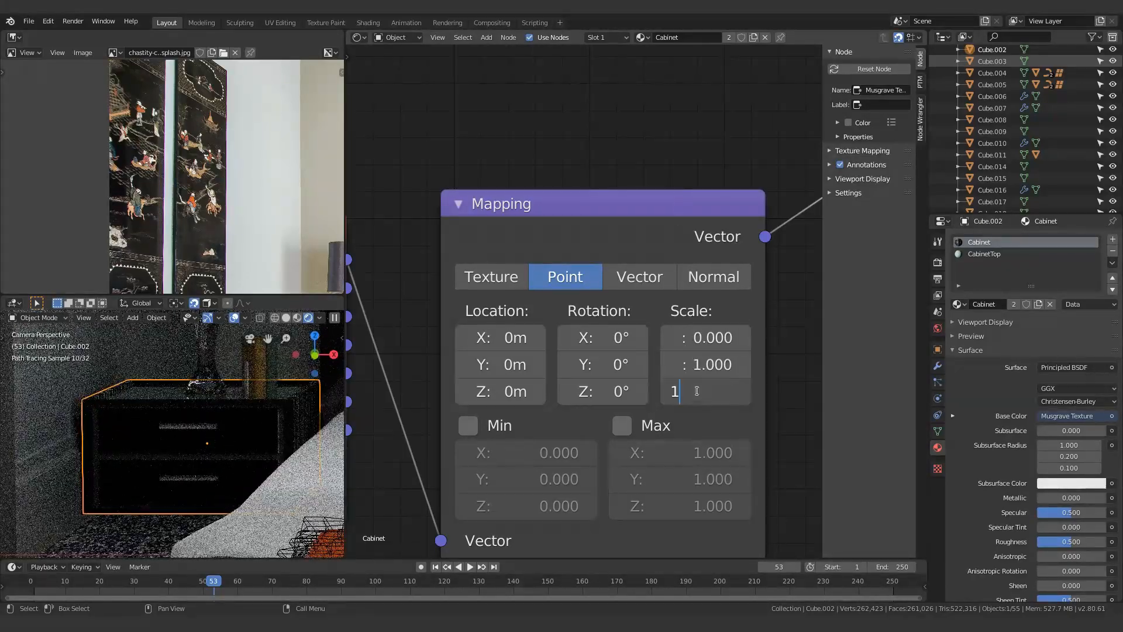
{"action": "key", "text": "Return"}
Step: Set the Z scale of the cabinet's Mapping node to 2
{"action": "middle_click_drag", "start_coordinate": [685, 143], "coordinate": [554, 150]}
{"action": "scroll", "coordinate": [462, 225], "scroll_direction": "down", "scroll_amount": 6}
{"action": "scroll", "coordinate": [473, 378], "scroll_direction": "up", "scroll_amount": 6}
{"action": "left_click", "coordinate": [631, 354]}
{"action": "middle_click_drag", "start_coordinate": [473, 378], "coordinate": [12, 460]}
{"action": "type", "text": "2"}
{"action": "key", "text": "Return"}
Step: Set the detail of the cabinet's Musgrave Texture to 3
{"action": "scroll", "coordinate": [570, 352], "scroll_direction": "down", "scroll_amount": 3}
{"action": "scroll", "coordinate": [570, 354], "scroll_direction": "up", "scroll_amount": 2}
{"action": "middle_click_drag", "start_coordinate": [520, 366], "coordinate": [689, 358]}
{"action": "left_click", "coordinate": [590, 342]}
{"action": "type", "text": "3"}
{"action": "key", "text": "Return"}
{"action": "scroll", "coordinate": [589, 342], "scroll_direction": "down", "scroll_amount": 4}
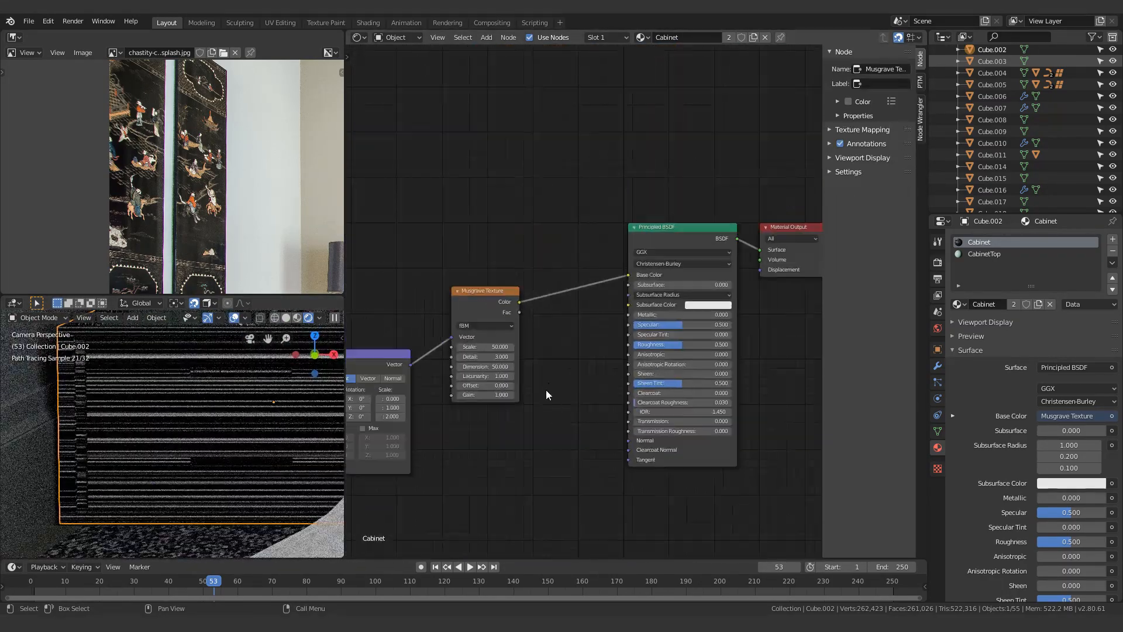
Step: Add a Wave Texture to the Cabinet material, fed by the Mapping node and driving the Principled BSDF's base color
{"action": "scroll", "coordinate": [553, 386], "scroll_direction": "up", "scroll_amount": 2}
{"action": "key", "text": "shift+a"}
{"action": "mouse_move", "coordinate": [534, 218]}
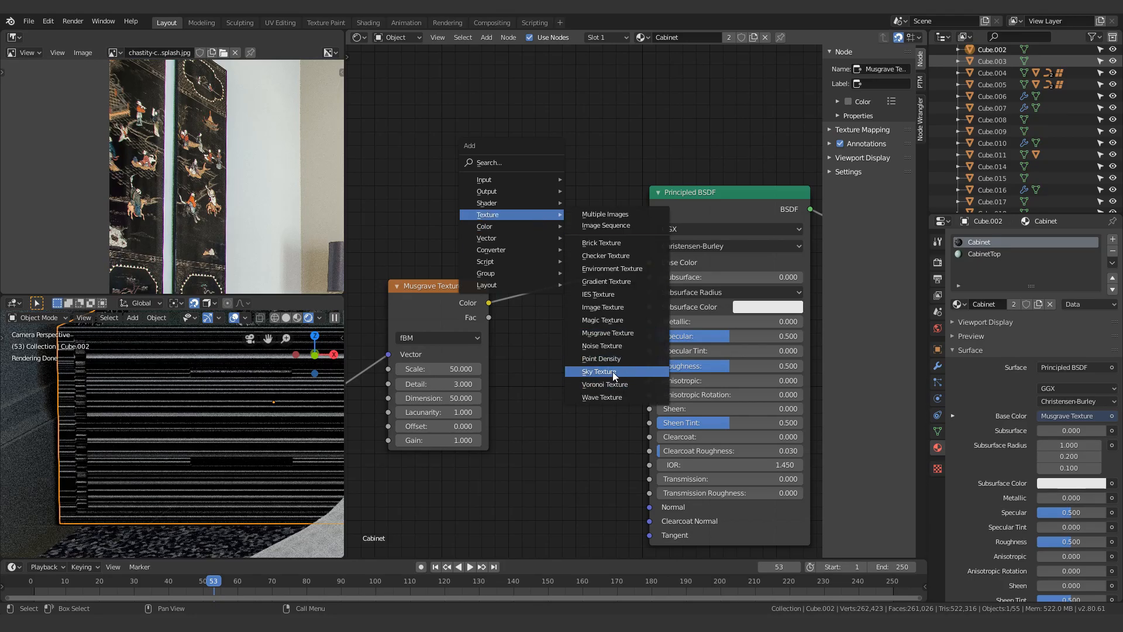
{"action": "left_click", "coordinate": [611, 396]}
{"action": "left_click", "coordinate": [433, 66]}
{"action": "left_click", "coordinate": [602, 155]}
{"action": "scroll", "coordinate": [602, 156], "scroll_direction": "down", "scroll_amount": 2}
{"action": "middle_click_drag", "start_coordinate": [603, 156], "coordinate": [744, 206]}
{"action": "left_click_drag", "start_coordinate": [510, 411], "coordinate": [595, 207]}
{"action": "left_click_drag", "start_coordinate": [681, 149], "coordinate": [784, 297]}
Step: Switch the cabinet's Wave Texture to Rings with a Saw profile
{"action": "middle_click_drag", "start_coordinate": [591, 269], "coordinate": [534, 305]}
{"action": "scroll", "coordinate": [600, 212], "scroll_direction": "up", "scroll_amount": 10}
{"action": "left_click", "coordinate": [601, 217]}
{"action": "left_click", "coordinate": [568, 278]}
{"action": "left_click", "coordinate": [552, 251]}
{"action": "left_click", "coordinate": [543, 299]}
Step: Set the Wave Texture's scale to 1, distortion to 100 and detail to 1
{"action": "scroll", "coordinate": [597, 301], "scroll_direction": "up", "scroll_amount": 1}
{"action": "left_click_drag", "start_coordinate": [596, 335], "coordinate": [586, 340]}
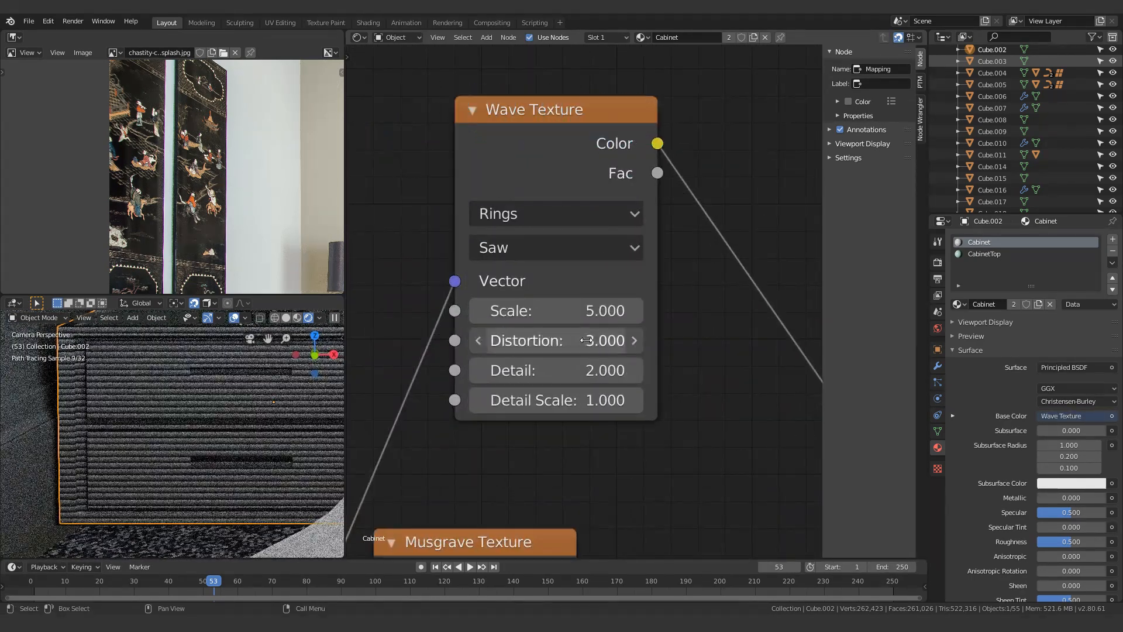
{"action": "left_click", "coordinate": [600, 369]}
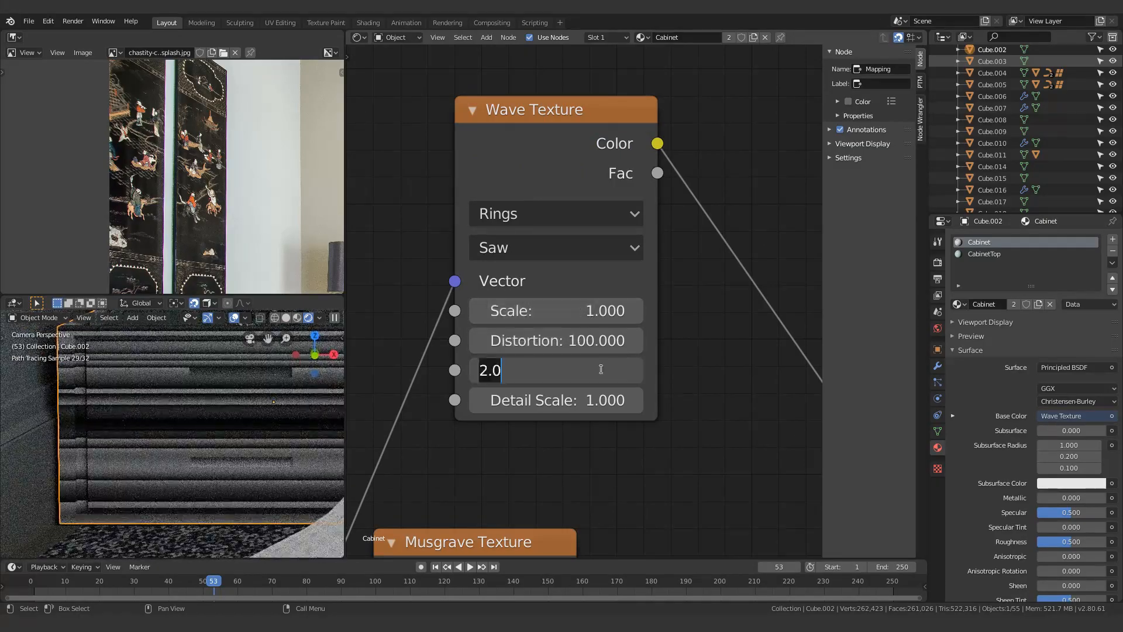
{"action": "left_click", "coordinate": [501, 250]}
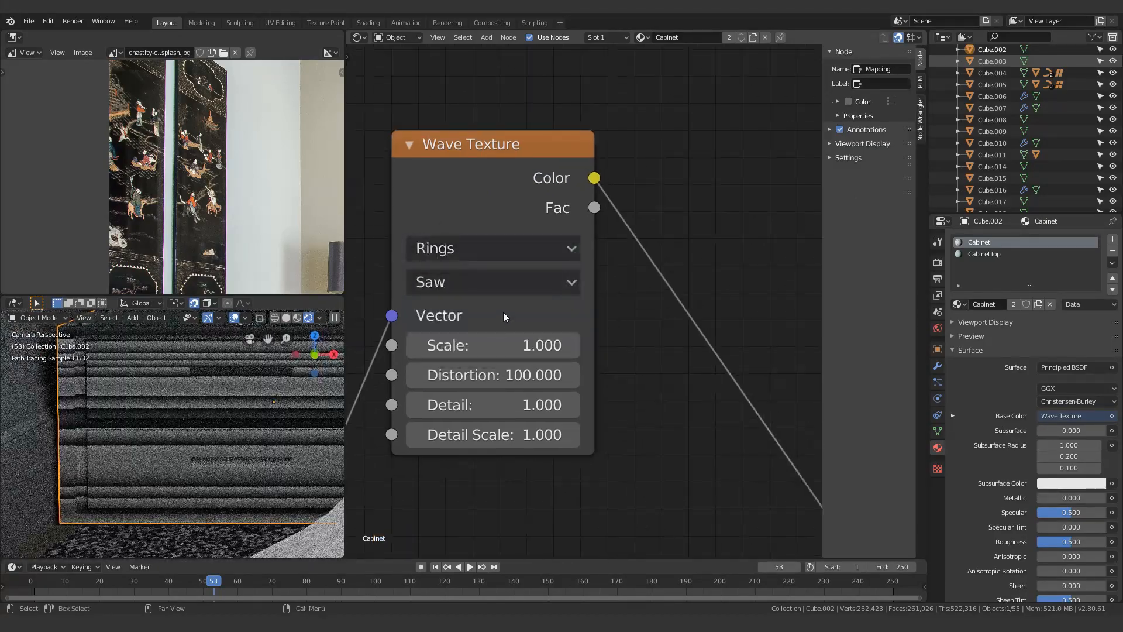
{"action": "left_click", "coordinate": [500, 282]}
{"action": "left_click", "coordinate": [498, 314]}
{"action": "left_click", "coordinate": [533, 377]}
{"action": "type", "text": "100"}
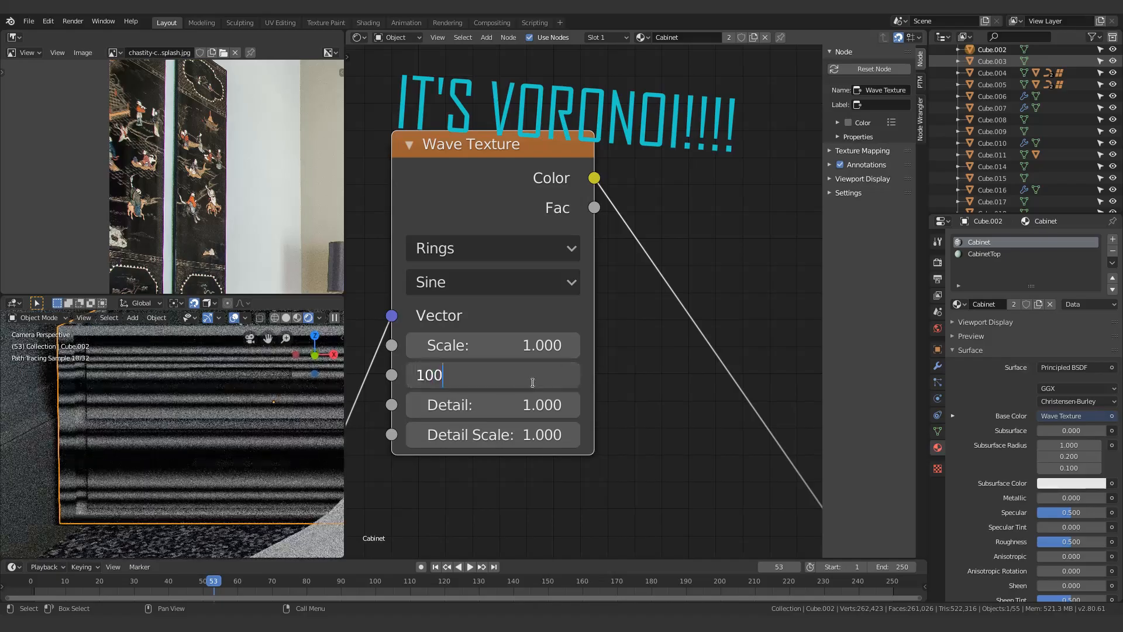
{"action": "type", "text": "0"}
{"action": "key", "text": "Return"}
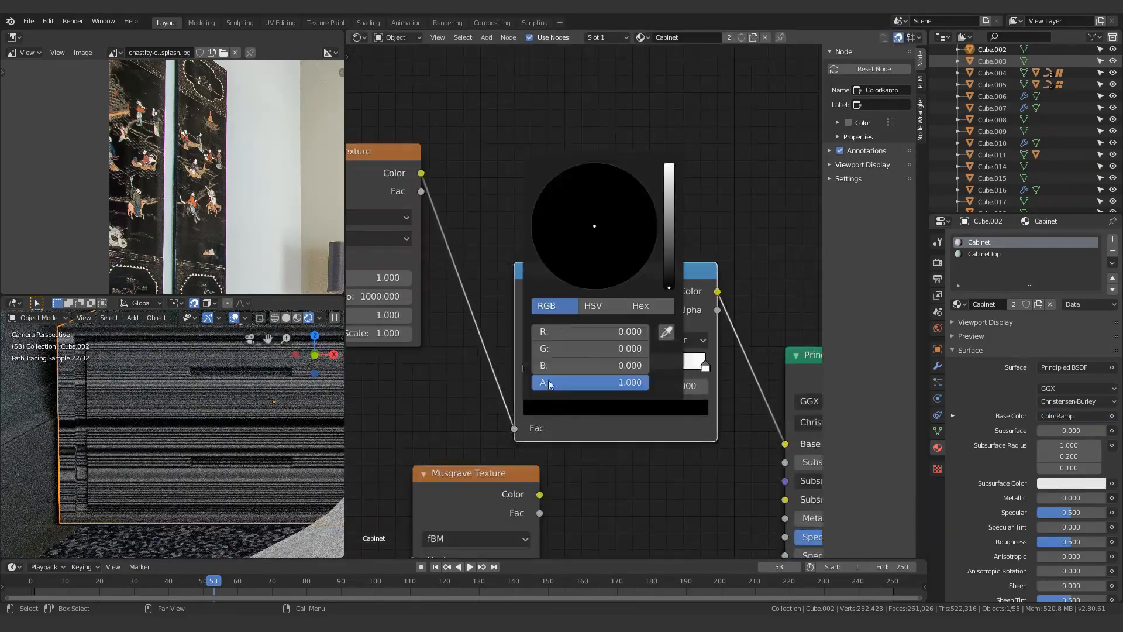
Step: Insert a ColorRamp after the Wave Texture with a brown first stop and an orange end stop, RGB 1.000, 0.373, 0.194
{"action": "left_click_drag", "start_coordinate": [668, 285], "coordinate": [659, 226]}
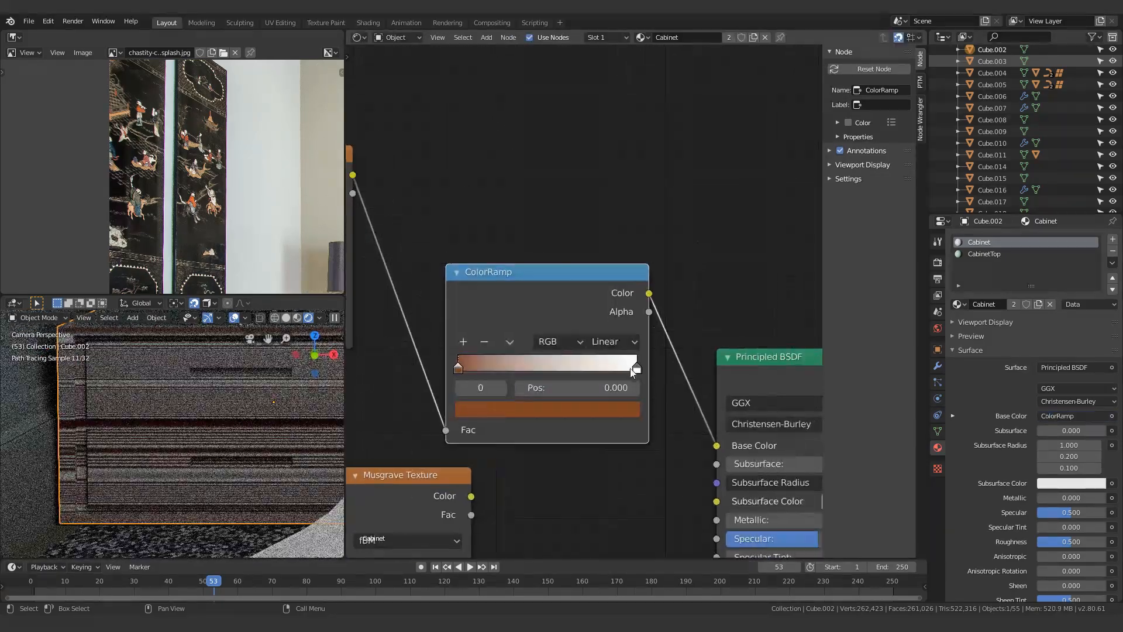
{"action": "left_click", "coordinate": [630, 381]}
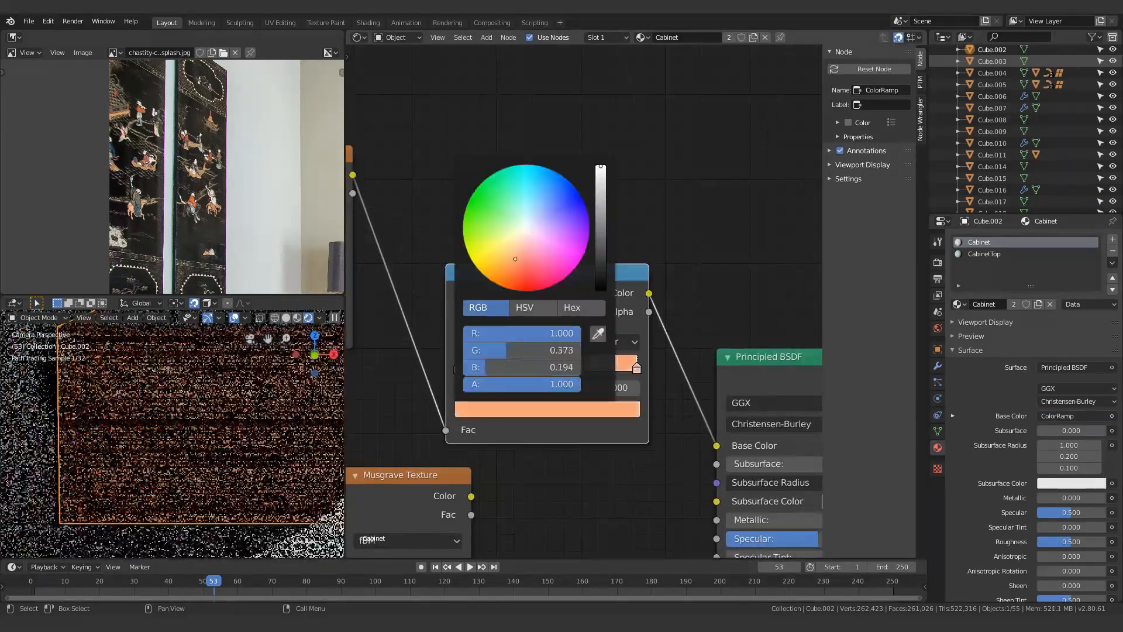
{"action": "scroll", "coordinate": [521, 166], "scroll_direction": "down", "scroll_amount": 3}
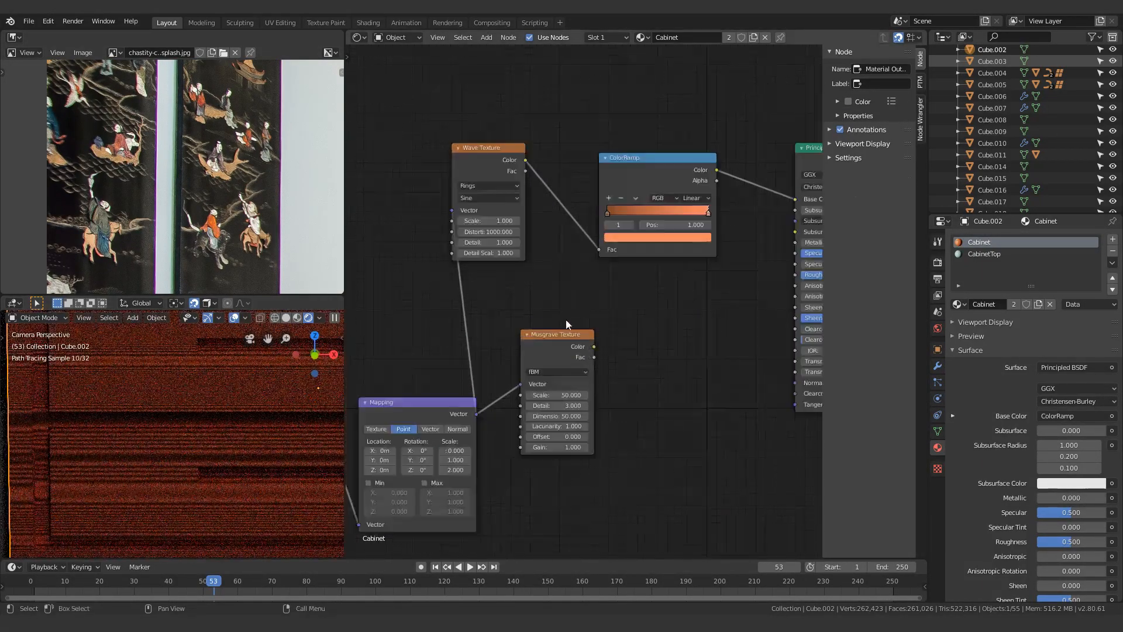
Step: Feed the Musgrave Texture into the ColorRamp in place of the Wave Texture
{"action": "left_click_drag", "start_coordinate": [565, 334], "coordinate": [516, 283]}
{"action": "left_click_drag", "start_coordinate": [545, 296], "coordinate": [599, 249]}
{"action": "left_click_drag", "start_coordinate": [507, 314], "coordinate": [547, 346]}
Step: Insert a Voronoi Texture with scale 100 after the Mapping node and dissolve the Musgrave Texture so Voronoi feeds the ColorRamp
{"action": "middle_click_drag", "start_coordinate": [519, 113], "coordinate": [526, 183]}
{"action": "key", "text": "shift+a"}
{"action": "left_click", "coordinate": [485, 110]}
{"action": "type", "text": "vor"}
{"action": "key", "text": "Return"}
{"action": "left_click", "coordinate": [517, 422]}
{"action": "middle_click_drag", "start_coordinate": [635, 342], "coordinate": [532, 338]}
{"action": "left_click", "coordinate": [531, 440]}
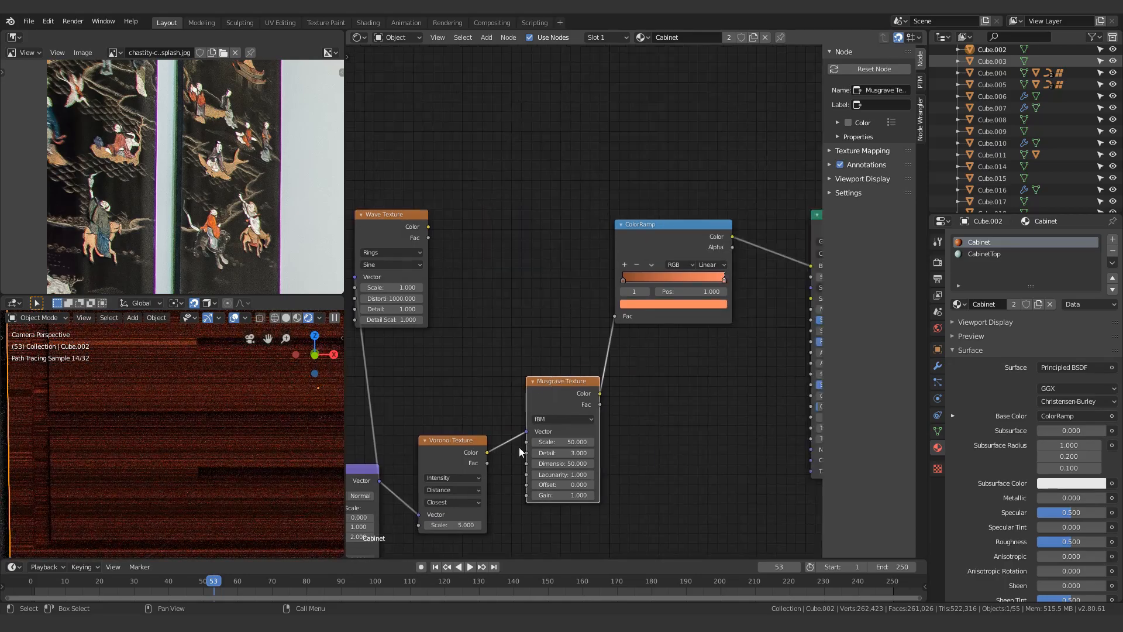
{"action": "key", "text": "ctrl+x"}
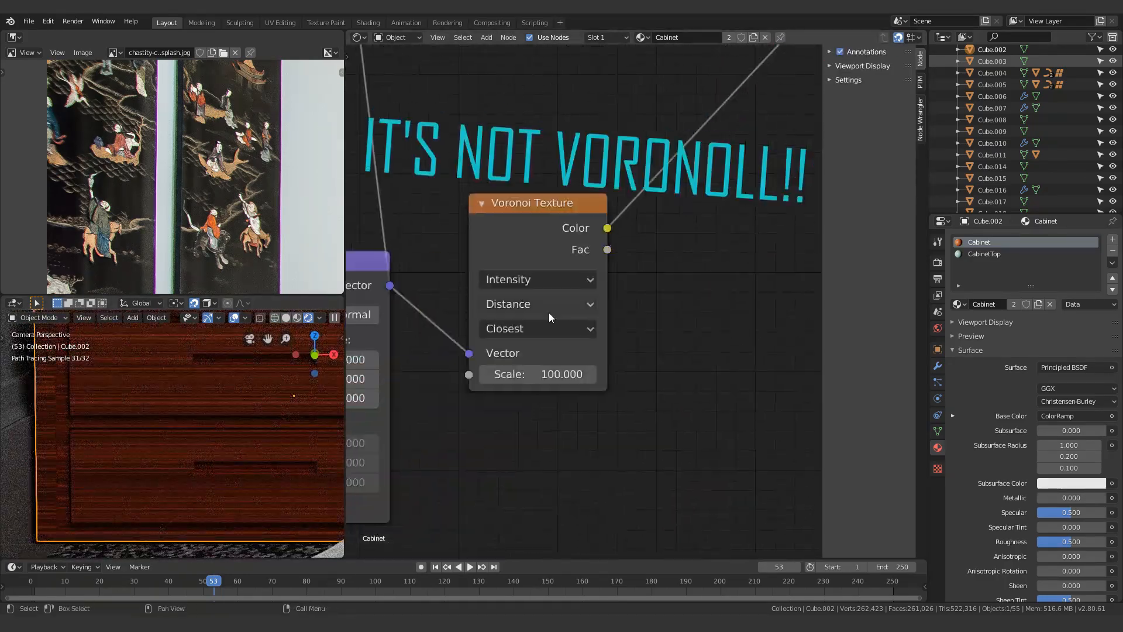
Step: Set the cabinet's Voronoi Texture to Cells coloring with the Manhattan distance metric
{"action": "scroll", "coordinate": [534, 289], "scroll_direction": "up", "scroll_amount": 2}
{"action": "left_click", "coordinate": [521, 271]}
{"action": "left_click", "coordinate": [521, 284]}
{"action": "left_click", "coordinate": [521, 306]}
{"action": "left_click", "coordinate": [521, 317]}
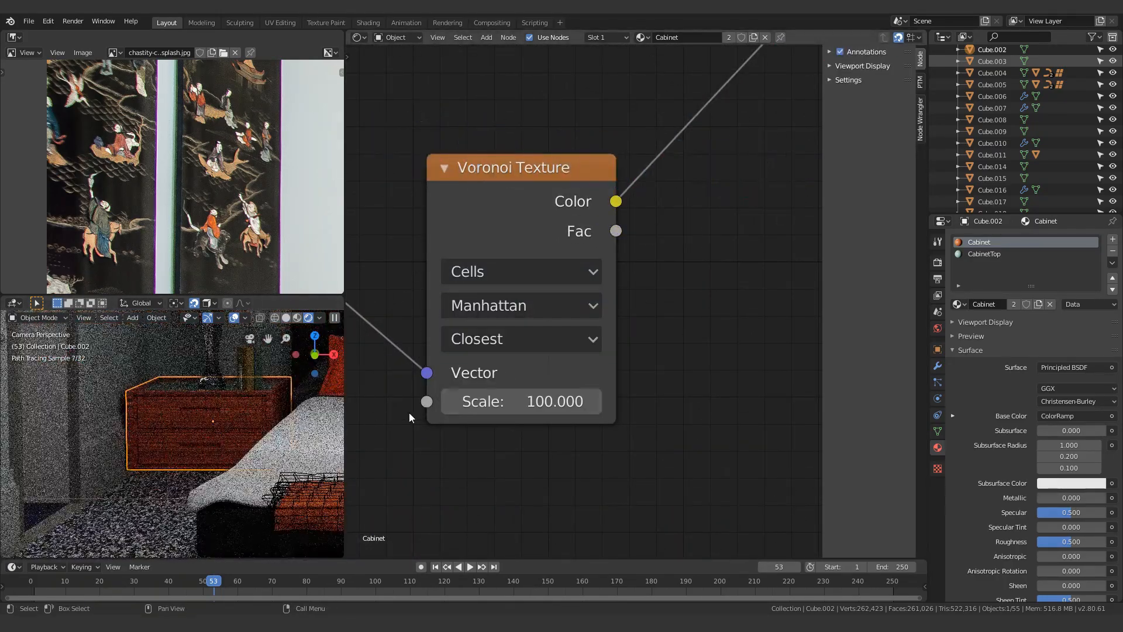
{"action": "scroll", "coordinate": [388, 422], "scroll_direction": "down", "scroll_amount": 5}
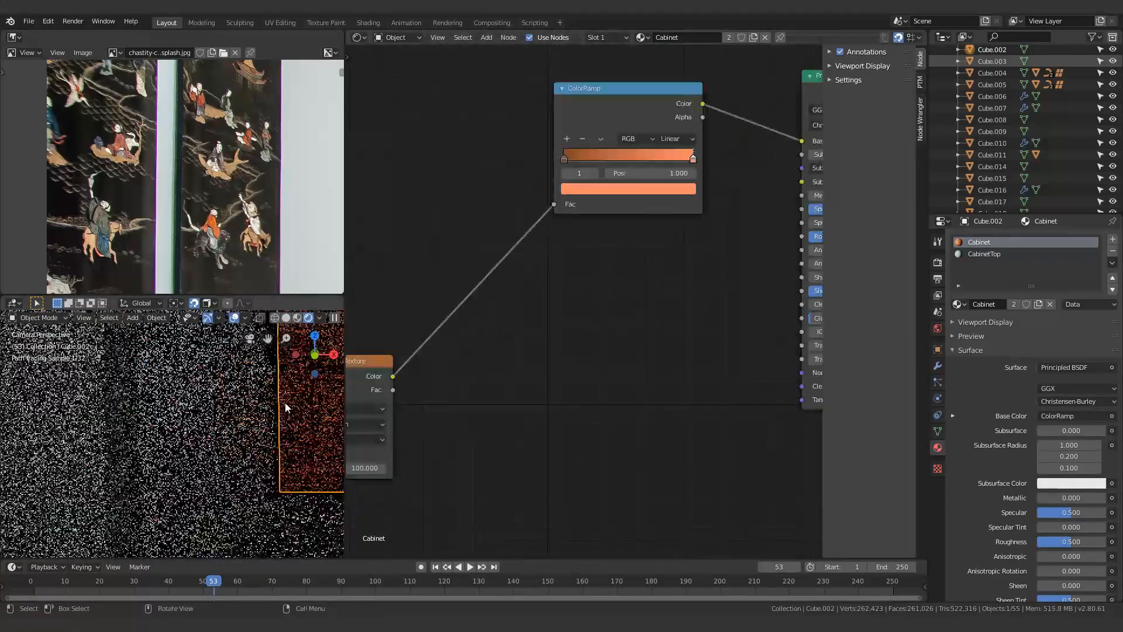
Step: Delete the unused Wave Texture and move the Voronoi Texture closer to the ColorRamp
{"action": "middle_click_drag", "start_coordinate": [439, 255], "coordinate": [641, 275]}
{"action": "scroll", "coordinate": [602, 339], "scroll_direction": "down", "scroll_amount": 5}
{"action": "scroll", "coordinate": [599, 356], "scroll_direction": "up", "scroll_amount": 2}
{"action": "left_click", "coordinate": [495, 240]}
{"action": "key", "text": "x"}
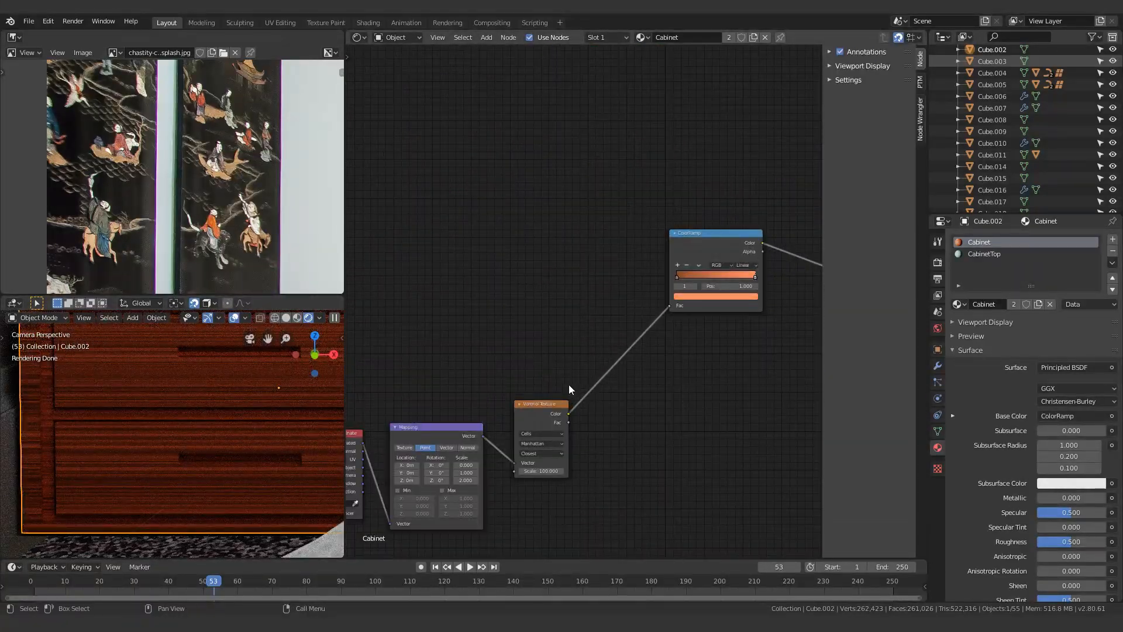
{"action": "left_click_drag", "start_coordinate": [555, 406], "coordinate": [584, 309]}
{"action": "scroll", "coordinate": [586, 303], "scroll_direction": "up", "scroll_amount": 4}
{"action": "left_click", "coordinate": [569, 465]}
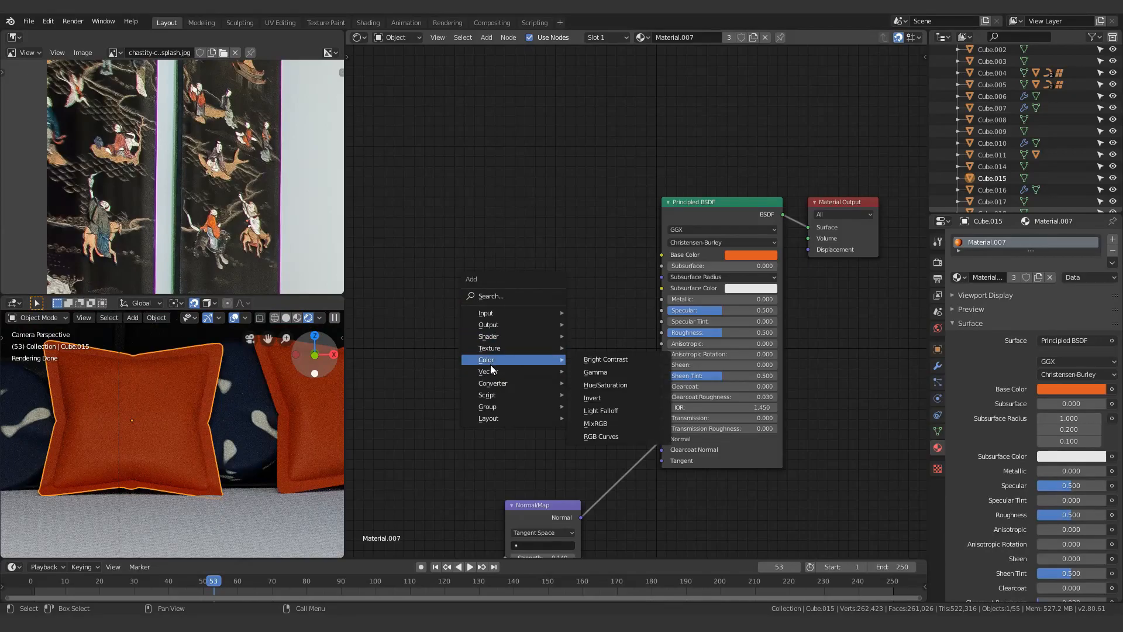
Step: Add a Voronoi Texture to the orange cushion's material and connect its Color output to the Principled BSDF's Base Color
{"action": "mouse_move", "coordinate": [518, 348]}
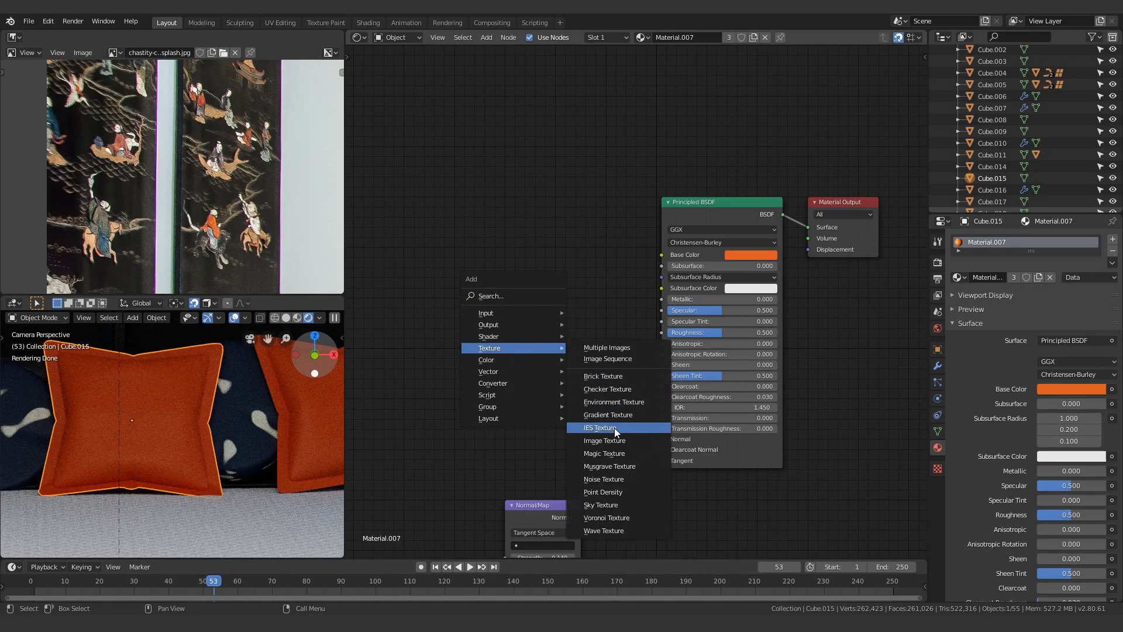
{"action": "left_click", "coordinate": [604, 516]}
{"action": "left_click", "coordinate": [393, 248]}
{"action": "scroll", "coordinate": [393, 251], "scroll_direction": "up", "scroll_amount": 4}
{"action": "left_click_drag", "start_coordinate": [402, 251], "coordinate": [672, 237]}
{"action": "middle_click_drag", "start_coordinate": [416, 272], "coordinate": [686, 301]}
{"action": "left_click_drag", "start_coordinate": [649, 287], "coordinate": [525, 315]}
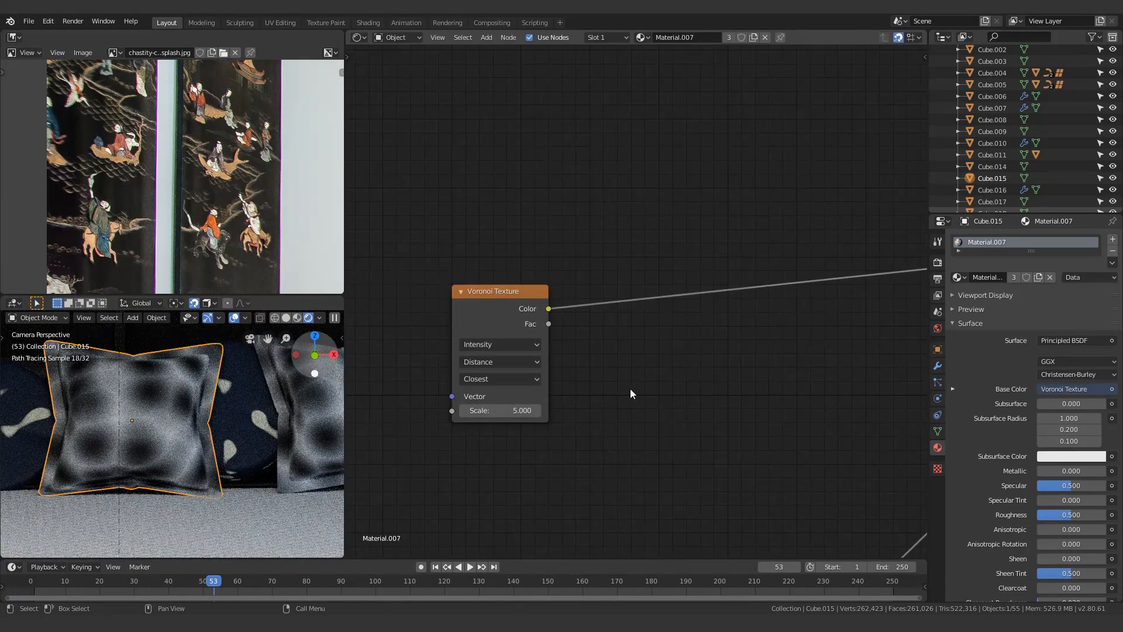
Step: Insert a ColorRamp after the cushion's Voronoi Texture and disconnect its output from Base Color
{"action": "middle_click_drag", "start_coordinate": [630, 395], "coordinate": [540, 401]}
{"action": "key", "text": "q"}
{"action": "left_click", "coordinate": [544, 248]}
{"action": "left_click", "coordinate": [592, 310]}
{"action": "left_click_drag", "start_coordinate": [593, 311], "coordinate": [614, 255]}
{"action": "left_click", "coordinate": [557, 244]}
{"action": "left_click_drag", "start_coordinate": [851, 275], "coordinate": [760, 270]}
{"action": "scroll", "coordinate": [755, 269], "scroll_direction": "down", "scroll_amount": 1}
{"action": "middle_click_drag", "start_coordinate": [755, 269], "coordinate": [676, 274]}
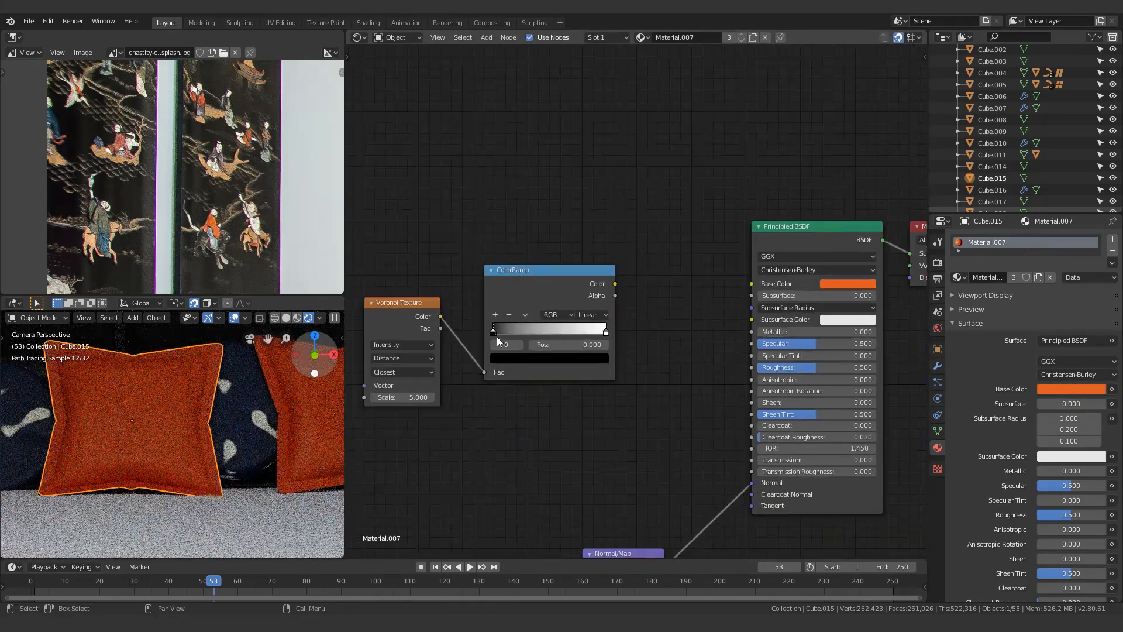
Step: Sample the Base Color's orange into the ColorRamp's first stop and connect the ramp to Base Color
{"action": "left_click", "coordinate": [506, 357]}
{"action": "left_click", "coordinate": [584, 311]}
{"action": "left_click", "coordinate": [833, 284]}
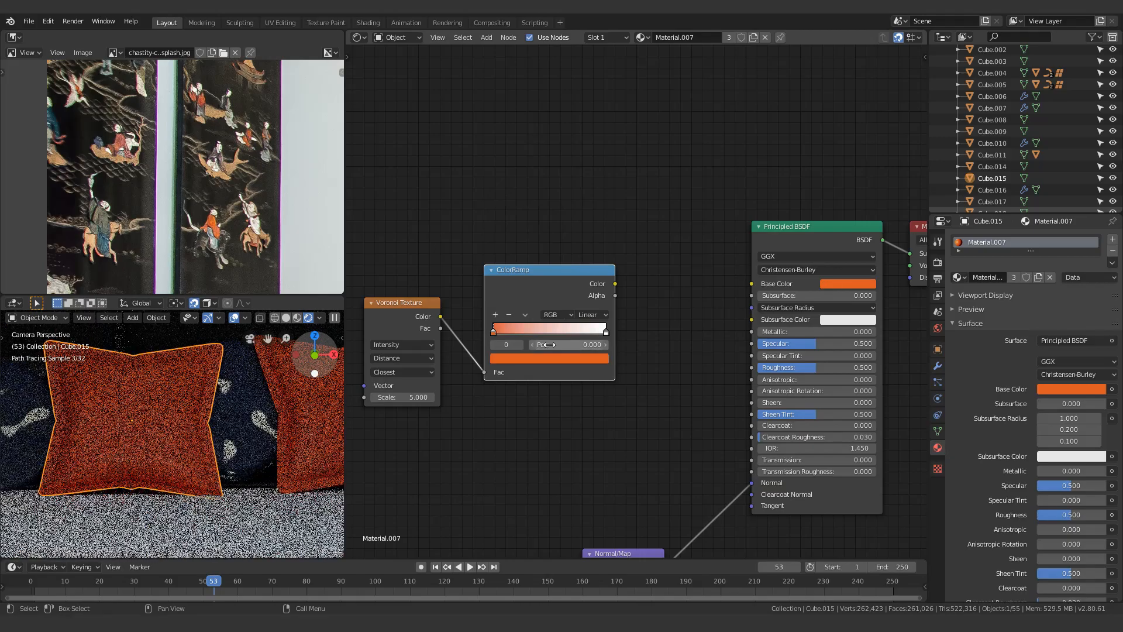
{"action": "scroll", "coordinate": [635, 302], "scroll_direction": "up", "scroll_amount": 2}
{"action": "left_click_drag", "start_coordinate": [825, 278], "coordinate": [825, 277]}
{"action": "left_click_drag", "start_coordinate": [492, 267], "coordinate": [541, 234]}
Step: Rearrange the ColorRamp so white precedes orange, with the white stop at 0.114 and the orange stop just beyond it
{"action": "scroll", "coordinate": [514, 263], "scroll_direction": "up", "scroll_amount": 2}
{"action": "left_click_drag", "start_coordinate": [448, 317], "coordinate": [610, 317]}
{"action": "left_click_drag", "start_coordinate": [532, 323], "coordinate": [531, 323]}
{"action": "scroll", "coordinate": [514, 324], "scroll_direction": "up", "scroll_amount": 1}
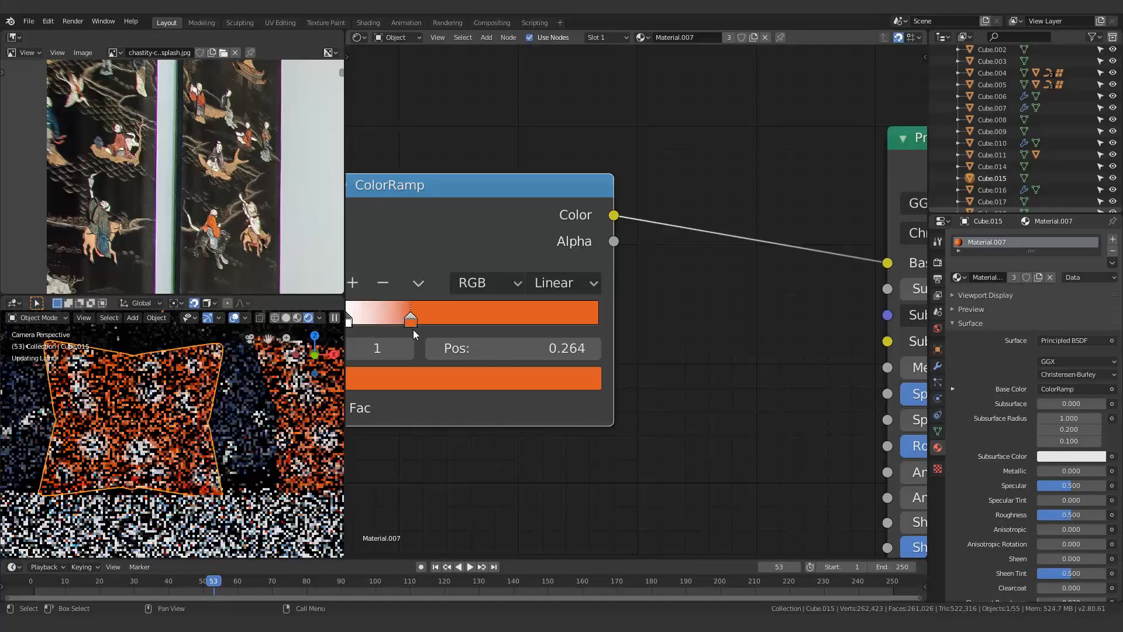
{"action": "left_click_drag", "start_coordinate": [395, 323], "coordinate": [383, 323]}
{"action": "middle_click_drag", "start_coordinate": [413, 329], "coordinate": [463, 306], "text": "shift"}
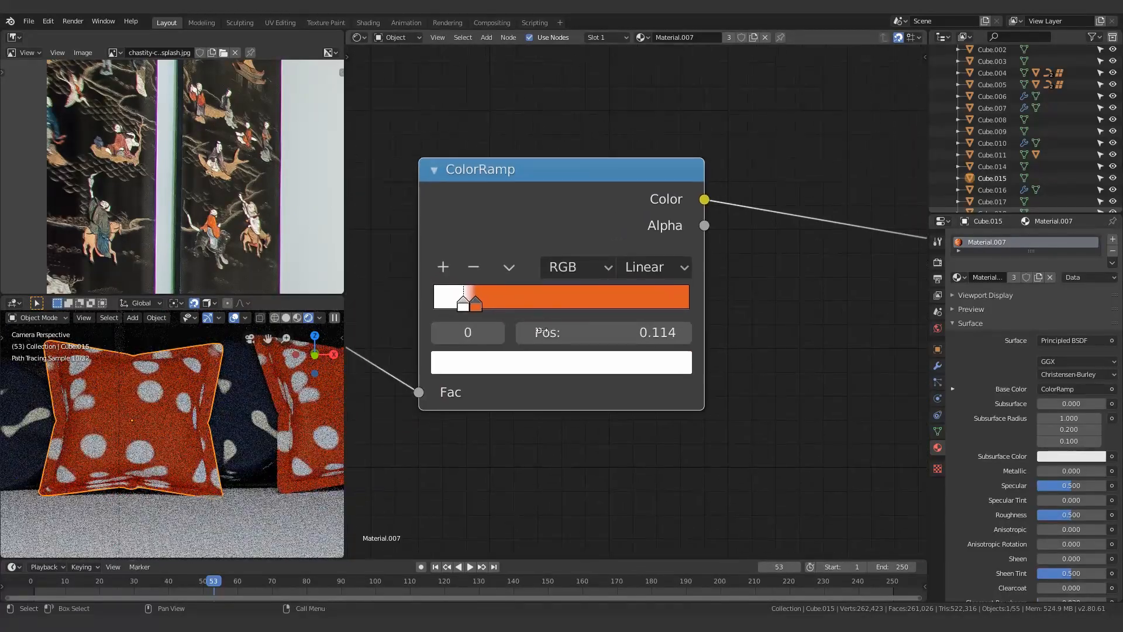
Step: Change the ColorRamp's white stop to a light orange, RGB 1.000, 0.346, 0.166
{"action": "left_click", "coordinate": [519, 362]}
{"action": "scroll", "coordinate": [649, 418], "scroll_direction": "down", "scroll_amount": 4}
{"action": "left_click", "coordinate": [605, 349]}
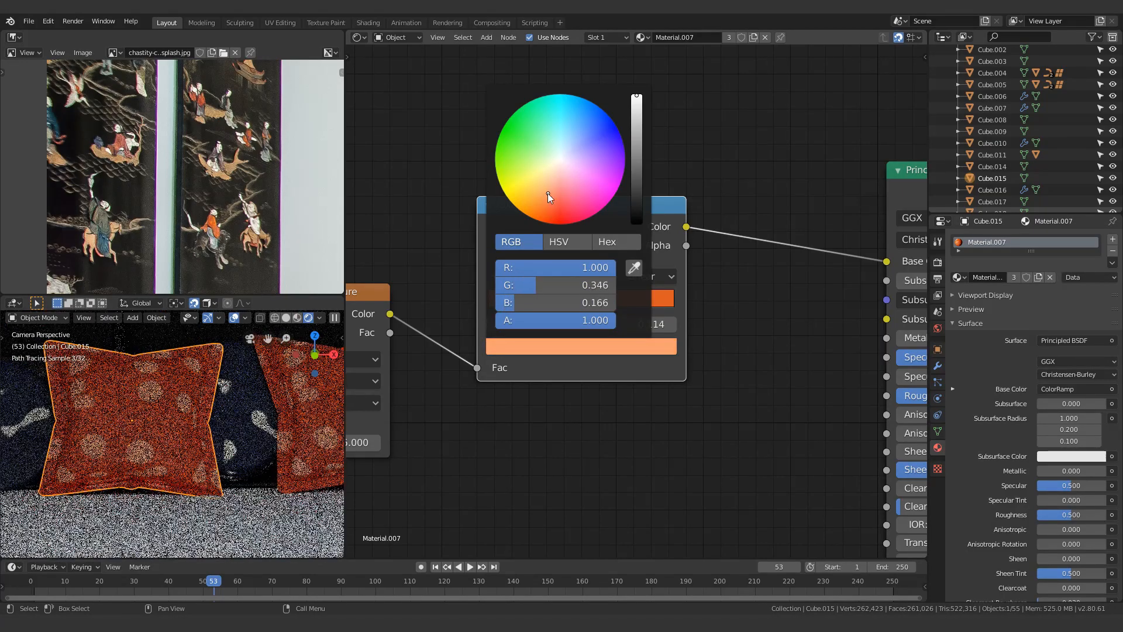
Step: Set the orange cushion's Voronoi Texture scale to 10
{"action": "scroll", "coordinate": [537, 424], "scroll_direction": "down", "scroll_amount": 5}
{"action": "middle_click_drag", "start_coordinate": [537, 423], "coordinate": [637, 403]}
{"action": "scroll", "coordinate": [515, 374], "scroll_direction": "up", "scroll_amount": 9}
{"action": "left_click", "coordinate": [439, 269]}
{"action": "middle_click_drag", "start_coordinate": [439, 268], "coordinate": [708, 276]}
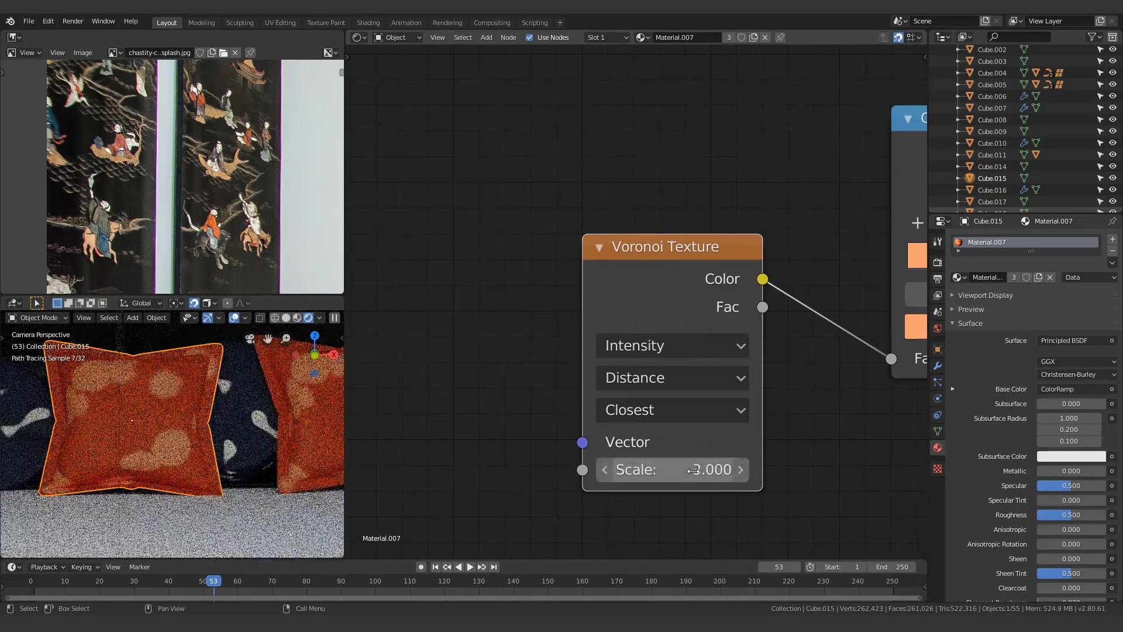
{"action": "scroll", "coordinate": [691, 471], "scroll_direction": "down", "scroll_amount": 3}
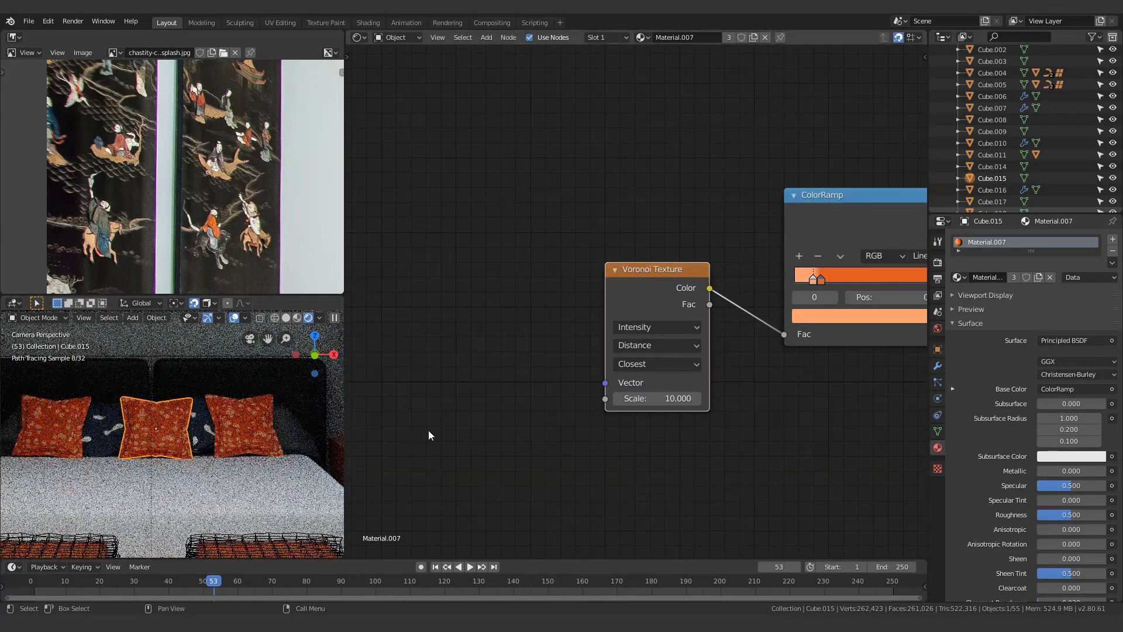
{"action": "scroll", "coordinate": [561, 431], "scroll_direction": "up", "scroll_amount": 2}
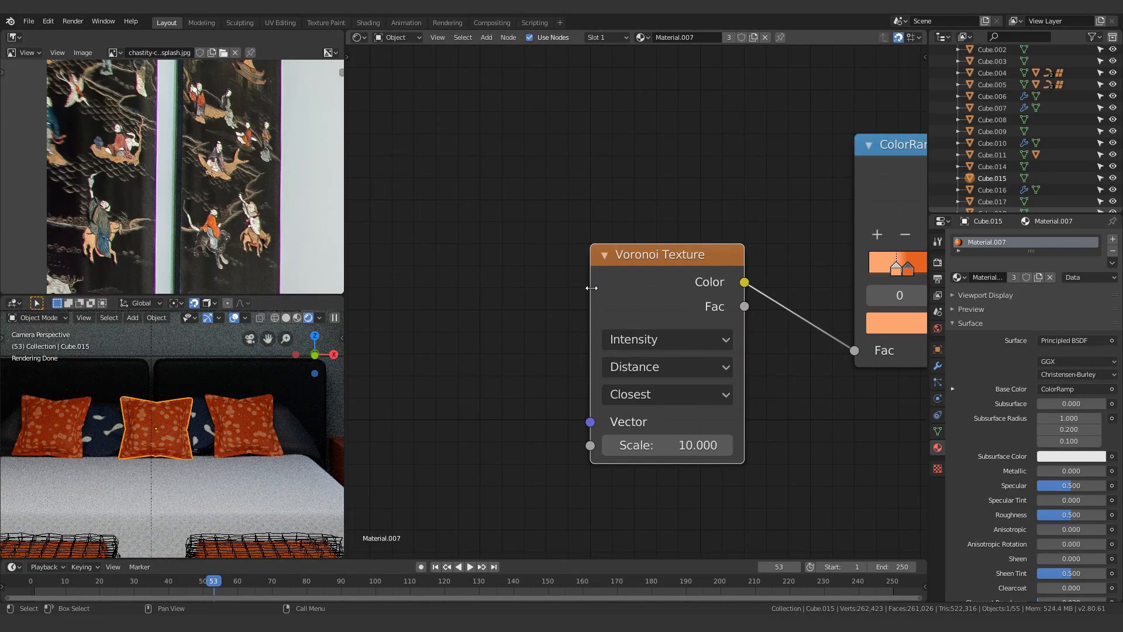
Step: Add Texture Coordinate and Mapping nodes ahead of the cushion's Voronoi Texture and space them apart
{"action": "key", "text": "ctrl+t"}
{"action": "middle_click_drag", "start_coordinate": [591, 286], "coordinate": [833, 215]}
{"action": "middle_click_drag", "start_coordinate": [461, 197], "coordinate": [626, 218]}
{"action": "left_click_drag", "start_coordinate": [585, 177], "coordinate": [474, 248]}
{"action": "left_click", "coordinate": [492, 203]}
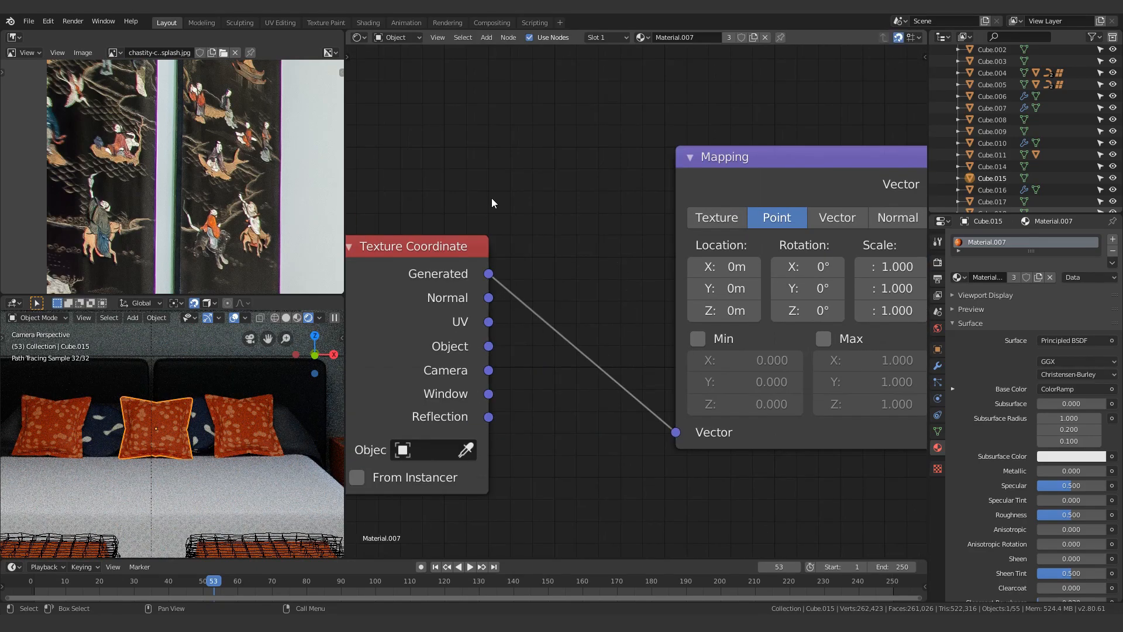
Step: Try the UV coordinates on the Mapping node, then drive it with the Camera output of the Texture Coordinate node
{"action": "left_click_drag", "start_coordinate": [641, 422], "coordinate": [675, 432]}
{"action": "left_click_drag", "start_coordinate": [488, 321], "coordinate": [676, 432]}
{"action": "left_click_drag", "start_coordinate": [488, 370], "coordinate": [675, 431]}
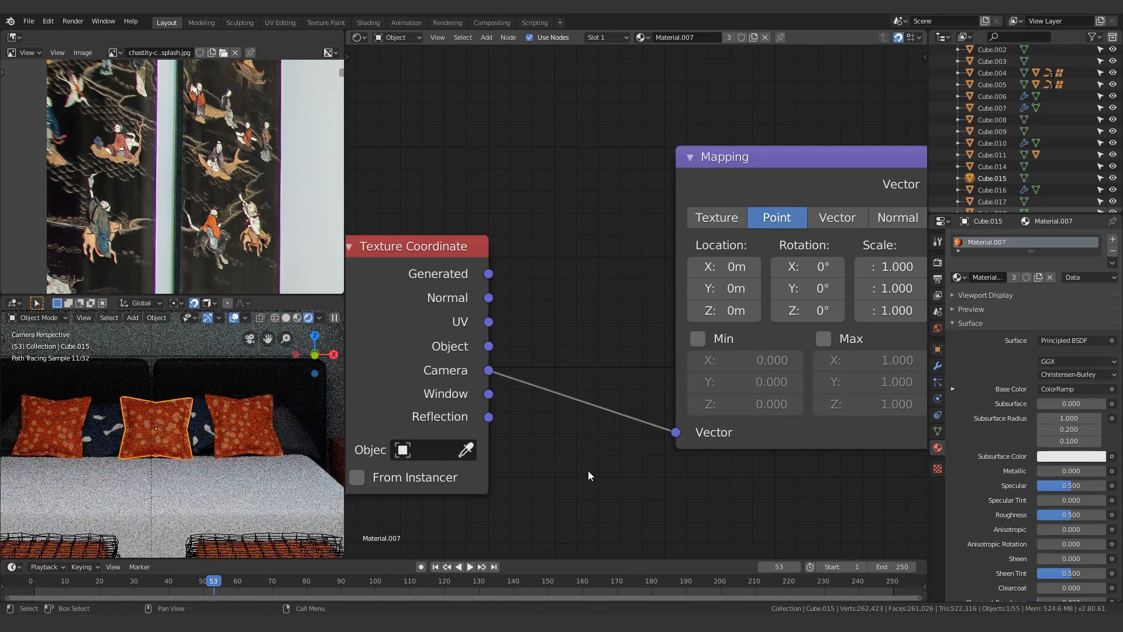
{"action": "left_click_drag", "start_coordinate": [401, 251], "coordinate": [470, 252]}
Step: Adjust the ColorRamp's second stop to a slightly darker orange
{"action": "scroll", "coordinate": [701, 315], "scroll_direction": "down", "scroll_amount": 2}
{"action": "middle_click_drag", "start_coordinate": [712, 404], "coordinate": [481, 390]}
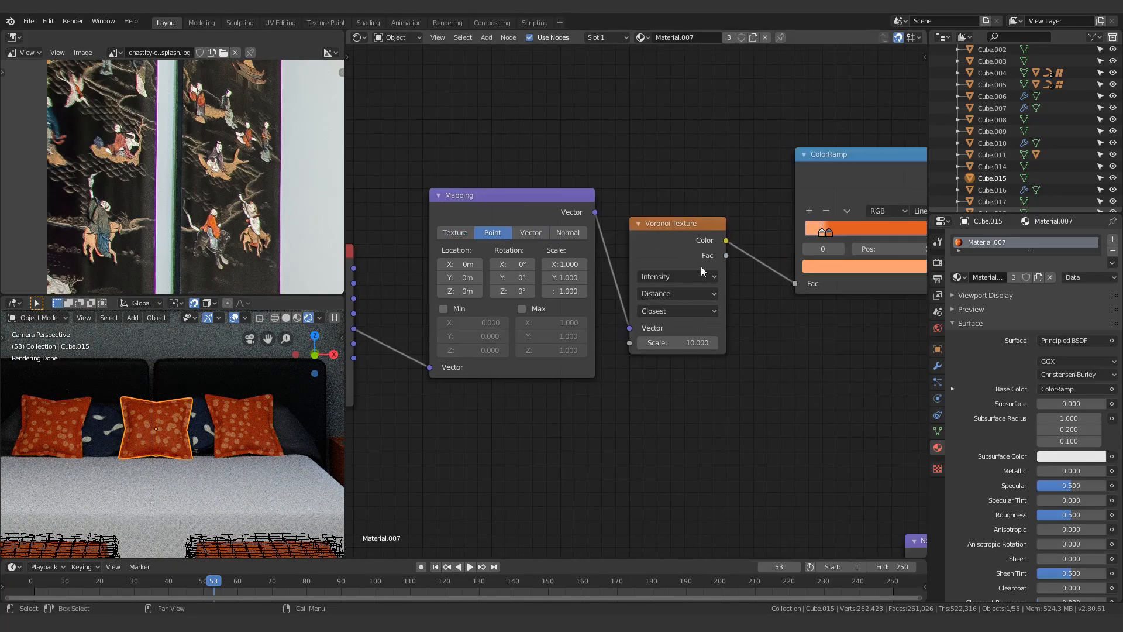
{"action": "middle_click_drag", "start_coordinate": [865, 279], "coordinate": [444, 346]}
{"action": "scroll", "coordinate": [445, 346], "scroll_direction": "up", "scroll_amount": 3}
{"action": "middle_click_drag", "start_coordinate": [430, 441], "coordinate": [556, 428]}
{"action": "left_click", "coordinate": [534, 268]}
{"action": "left_click", "coordinate": [636, 344]}
{"action": "scroll", "coordinate": [800, 316], "scroll_direction": "down", "scroll_amount": 2}
{"action": "middle_click_drag", "start_coordinate": [799, 316], "coordinate": [706, 426]}
{"action": "left_click", "coordinate": [665, 442]}
{"action": "left_click", "coordinate": [664, 439]}
{"action": "left_click", "coordinate": [663, 436]}
{"action": "scroll", "coordinate": [525, 288], "scroll_direction": "down", "scroll_amount": 2}
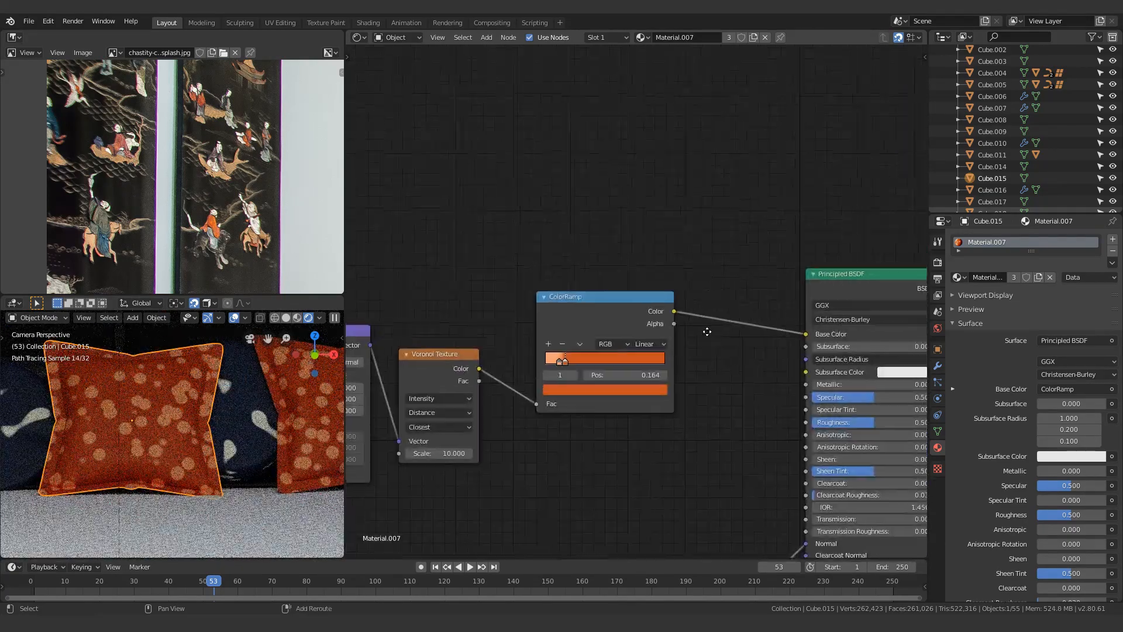
Step: Change the light stop of the round blue cushion's ColorRamp to a pale yellow
{"action": "middle_click_drag", "start_coordinate": [525, 289], "coordinate": [397, 288]}
{"action": "middle_click_drag", "start_coordinate": [678, 317], "coordinate": [568, 269]}
{"action": "left_click", "coordinate": [111, 436]}
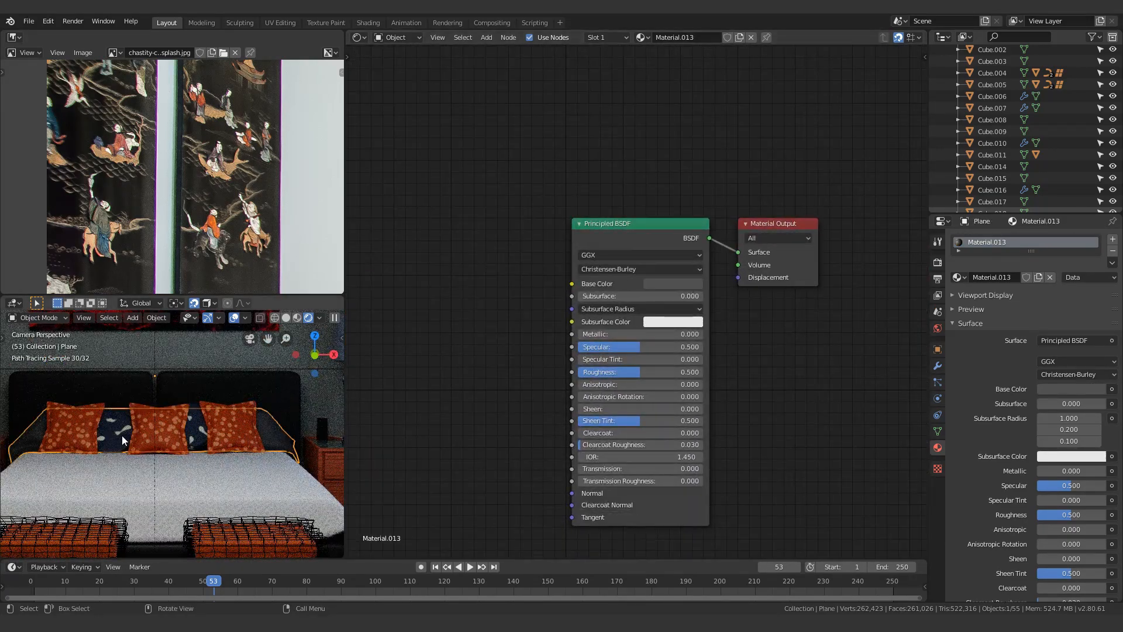
{"action": "scroll", "coordinate": [556, 292], "scroll_direction": "up", "scroll_amount": 4}
{"action": "left_click", "coordinate": [590, 330]}
{"action": "left_click_drag", "start_coordinate": [578, 132], "coordinate": [552, 96]}
{"action": "key", "text": "ctrl+z"}
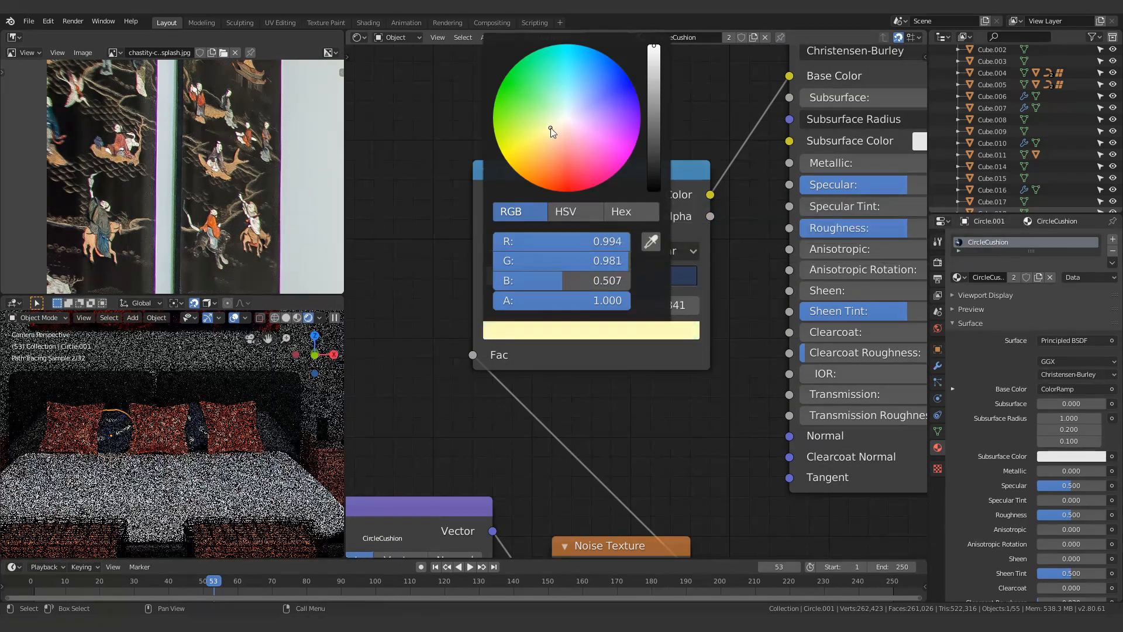
{"action": "scroll", "coordinate": [267, 460], "scroll_direction": "down", "scroll_amount": 3}
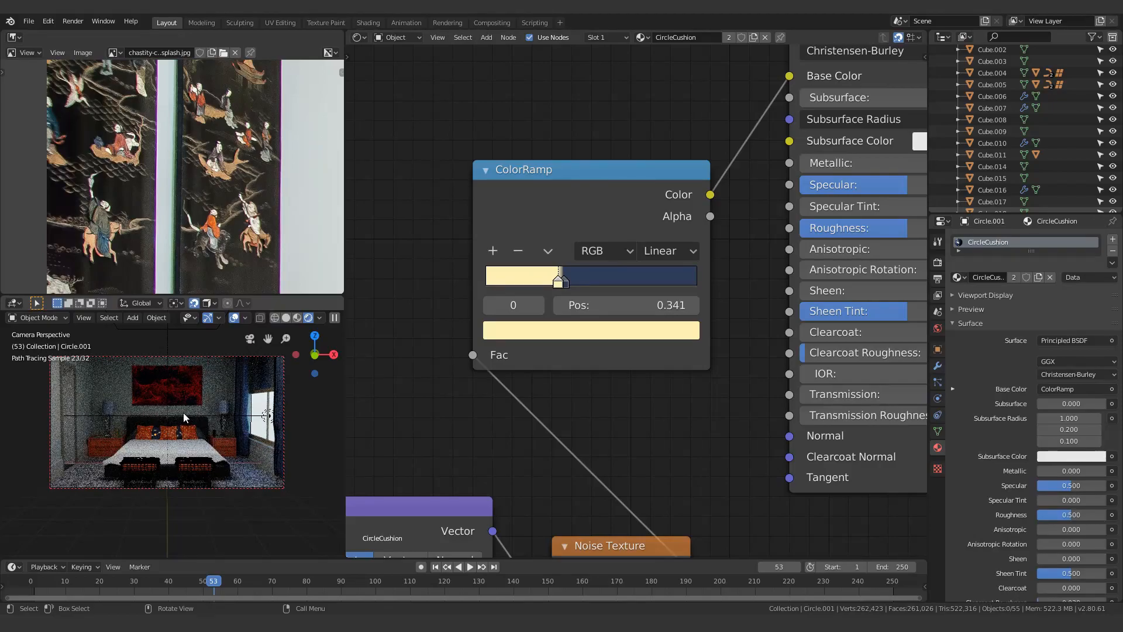
Step: Set the Mapping scale of the round cushion's material to X 2 and Y 15
{"action": "scroll", "coordinate": [184, 417], "scroll_direction": "up", "scroll_amount": 6}
{"action": "left_click", "coordinate": [249, 415]}
{"action": "middle_click_drag", "start_coordinate": [538, 398], "coordinate": [664, 147]}
{"action": "scroll", "coordinate": [559, 363], "scroll_direction": "up", "scroll_amount": 2}
{"action": "key", "text": "Return"}
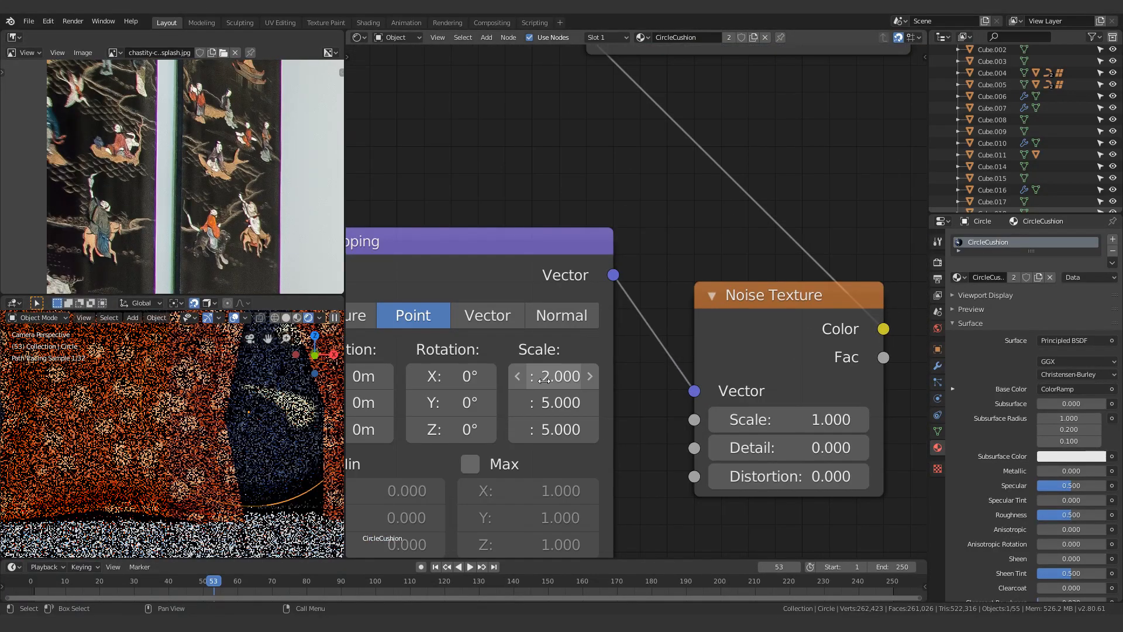
{"action": "left_click", "coordinate": [541, 394]}
{"action": "type", "text": "15"}
{"action": "key", "text": "Return"}
{"action": "scroll", "coordinate": [585, 403], "scroll_direction": "down", "scroll_amount": 2}
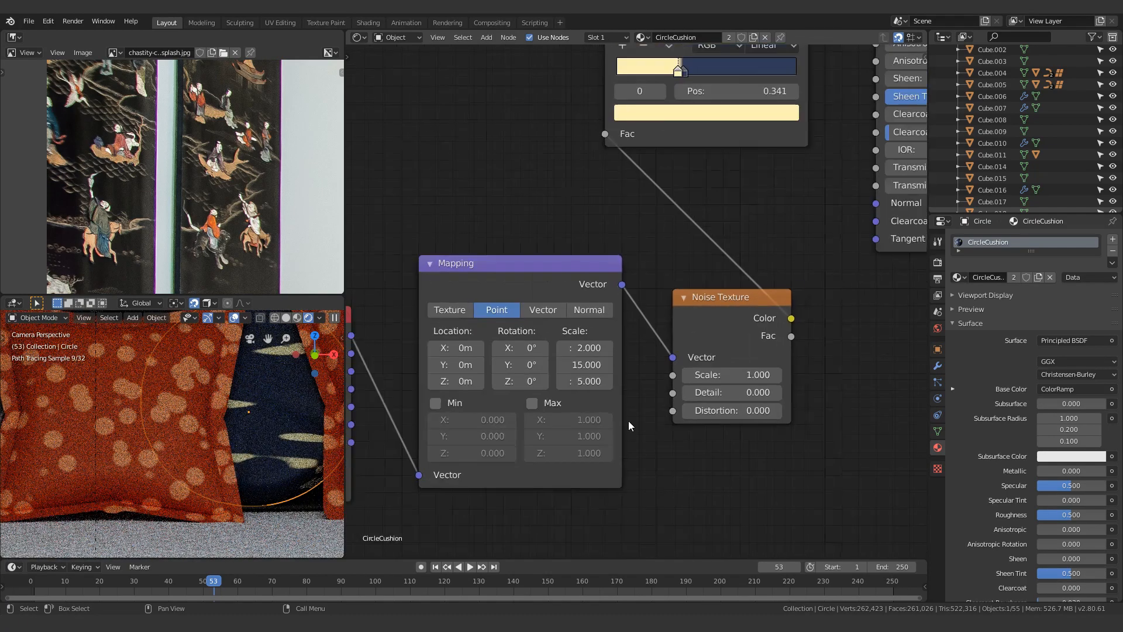
Step: Set the round cushion's Noise Texture scale to 4
{"action": "middle_click_drag", "start_coordinate": [590, 398], "coordinate": [547, 397]}
{"action": "scroll", "coordinate": [746, 421], "scroll_direction": "up", "scroll_amount": 2}
{"action": "left_click", "coordinate": [747, 421]}
{"action": "type", "text": "2"}
{"action": "key", "text": "Return"}
{"action": "left_click", "coordinate": [746, 421]}
{"action": "type", "text": "4"}
{"action": "key", "text": "Return"}
{"action": "scroll", "coordinate": [566, 289], "scroll_direction": "down", "scroll_amount": 2}
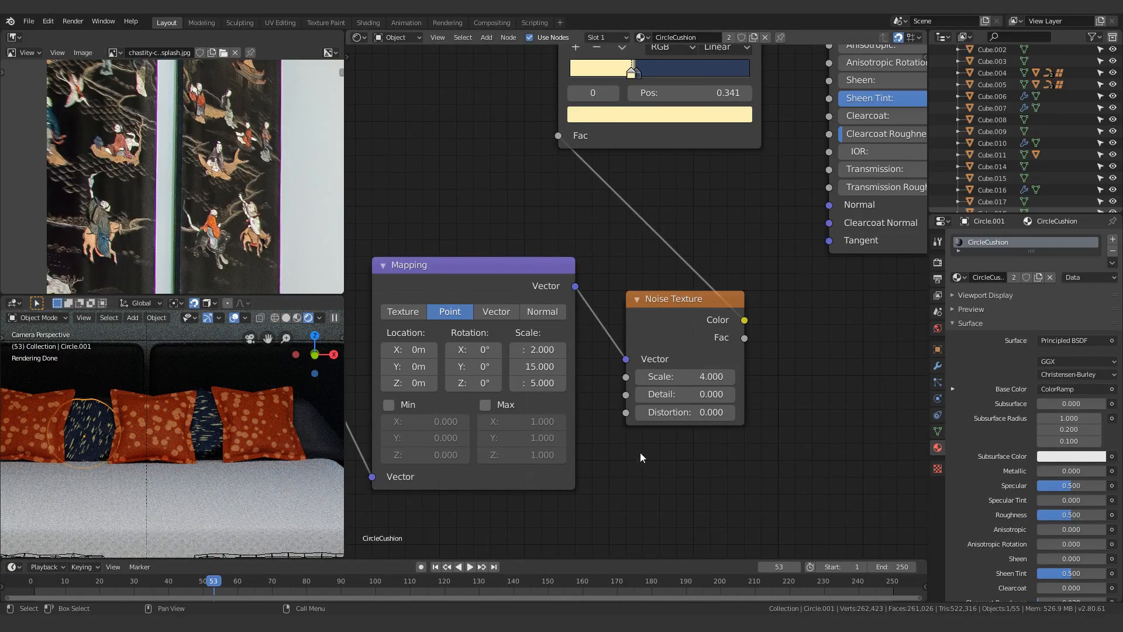
Step: Set the light stop of the round cushion's ColorRamp to near-white, RGB 0.913, 0.994, 0.964
{"action": "middle_click_drag", "start_coordinate": [531, 183], "coordinate": [491, 320]}
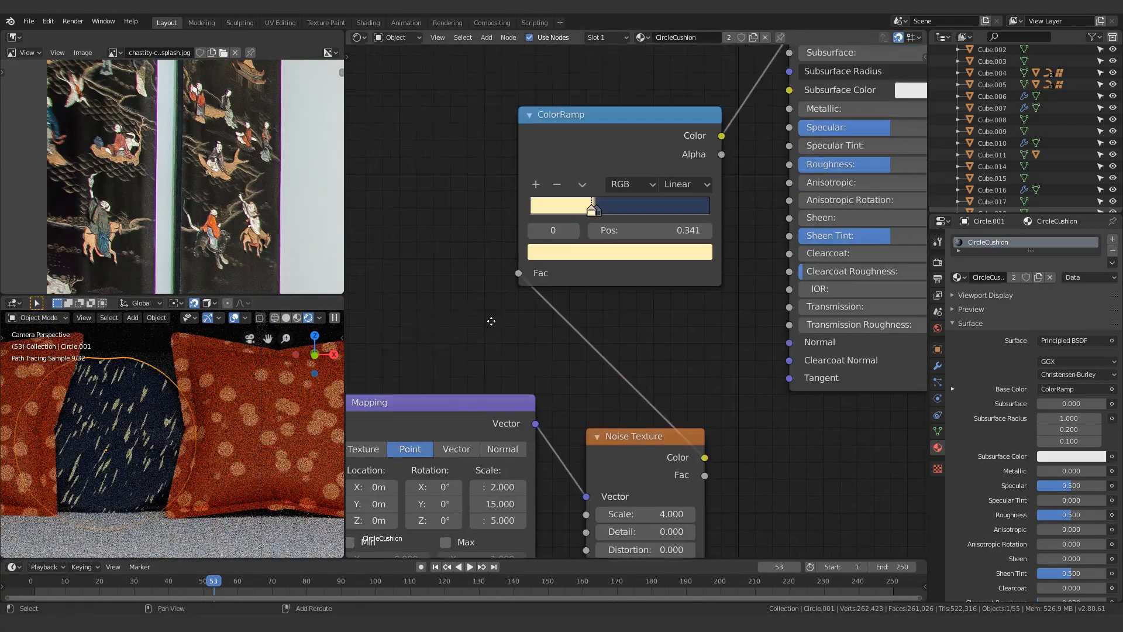
{"action": "scroll", "coordinate": [553, 248], "scroll_direction": "up", "scroll_amount": 2}
{"action": "left_click", "coordinate": [564, 245]}
{"action": "left_click", "coordinate": [584, 351]}
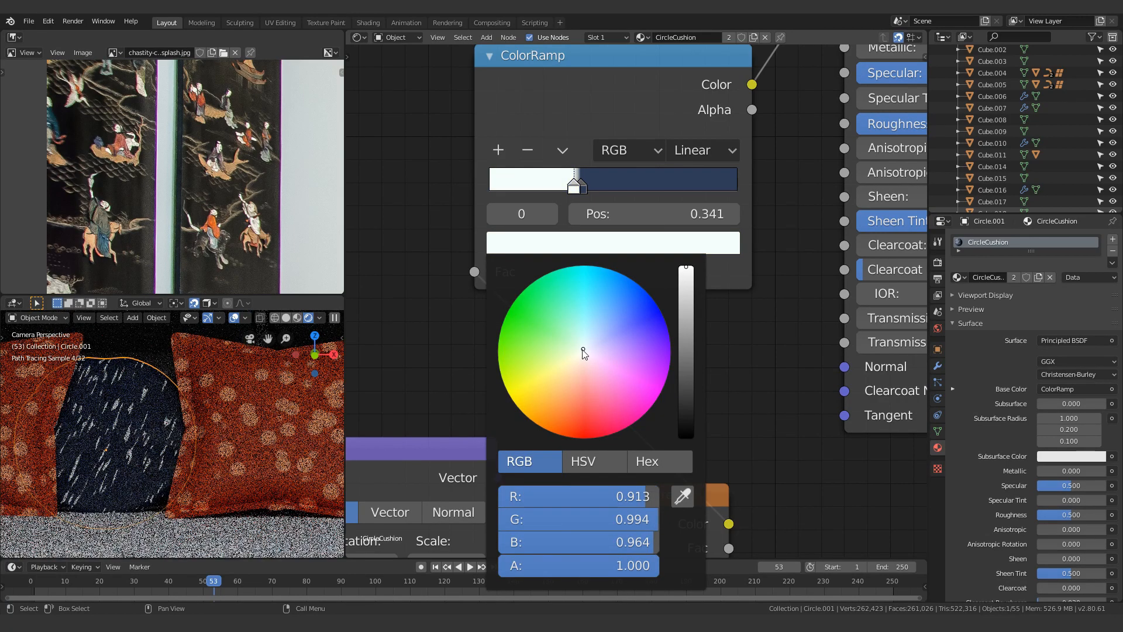
Step: Inspect the patterned cushions on the bed in the rendered camera view
{"action": "middle_click_drag", "start_coordinate": [106, 486], "coordinate": [188, 450]}
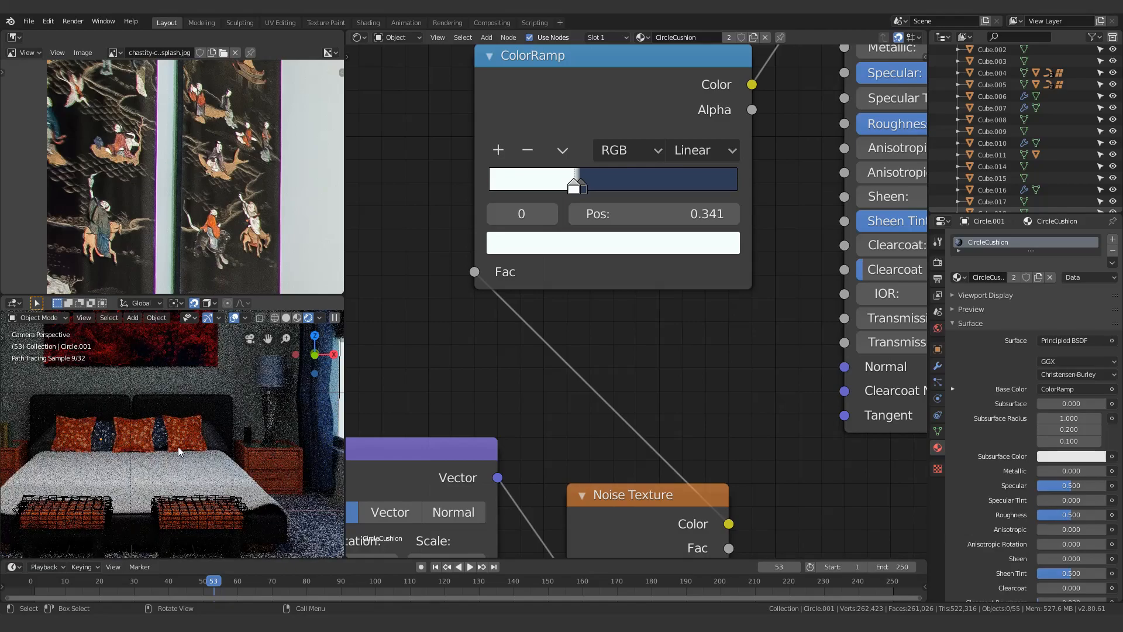
{"action": "left_click", "coordinate": [177, 440]}
{"action": "key", "text": "Tab"}
{"action": "key", "text": "Tab"}
{"action": "scroll", "coordinate": [145, 444], "scroll_direction": "down", "scroll_amount": 4}
{"action": "left_click", "coordinate": [126, 433]}
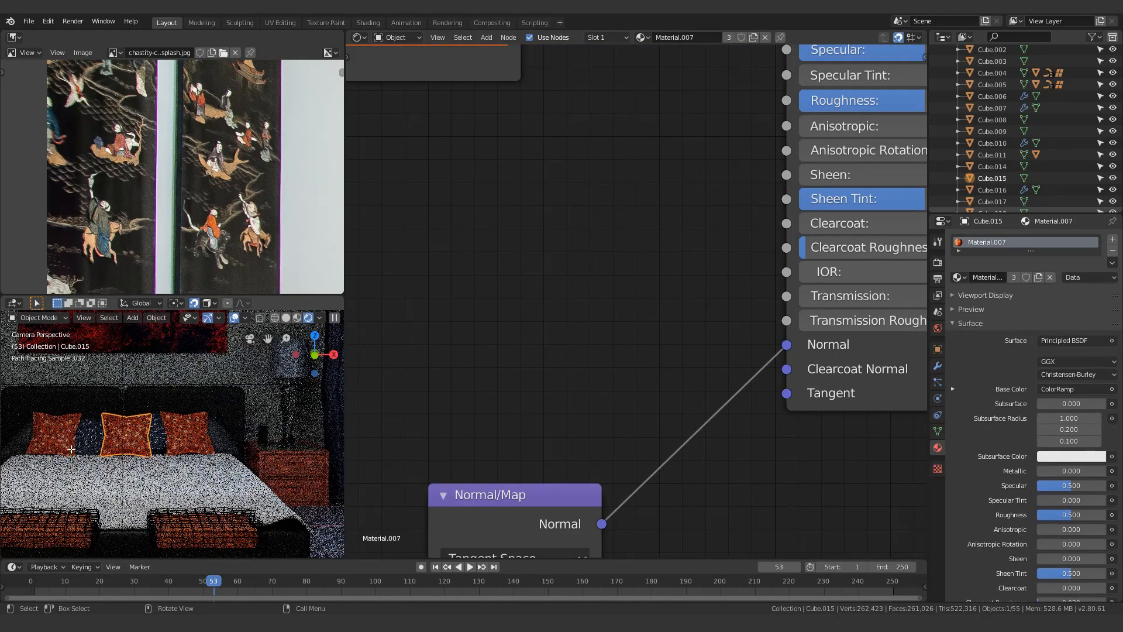
{"action": "middle_click_drag", "start_coordinate": [231, 466], "coordinate": [181, 401]}
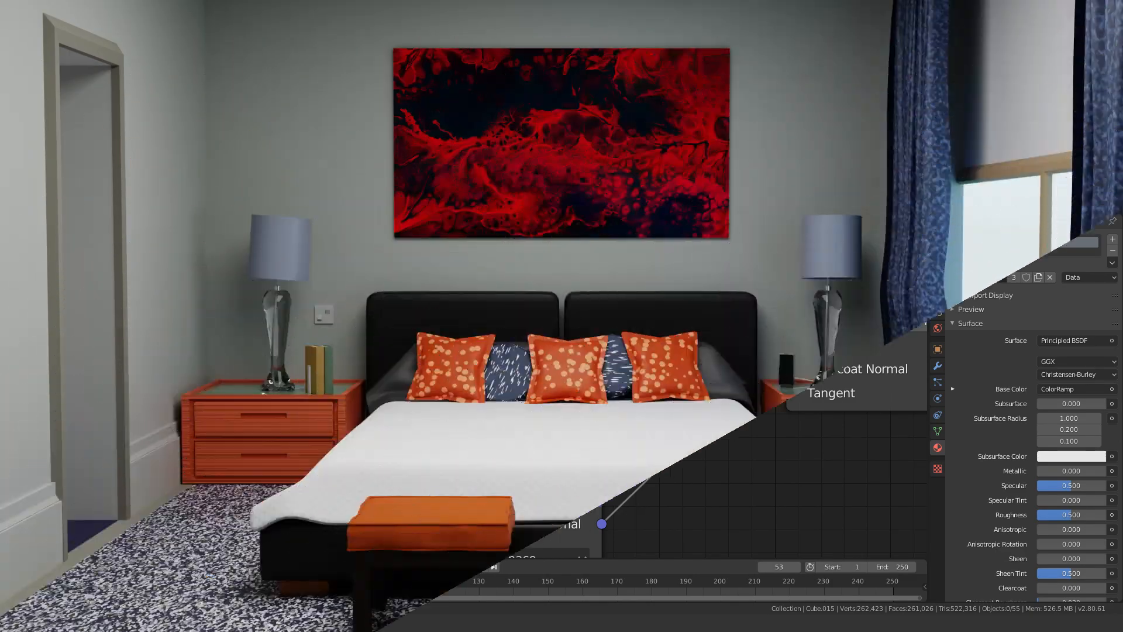